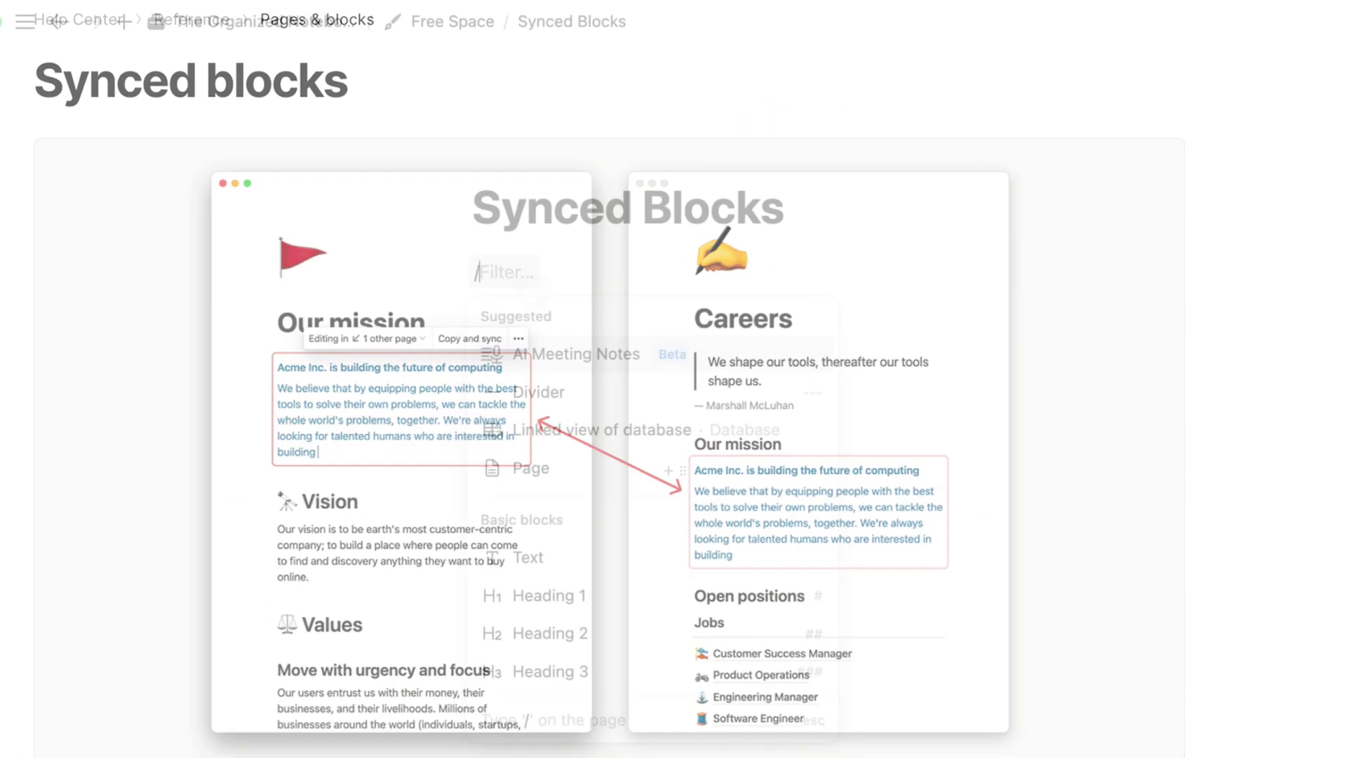
- Turn the sync command into a synced block, then start a new line below the Vision Statement
type("sync")
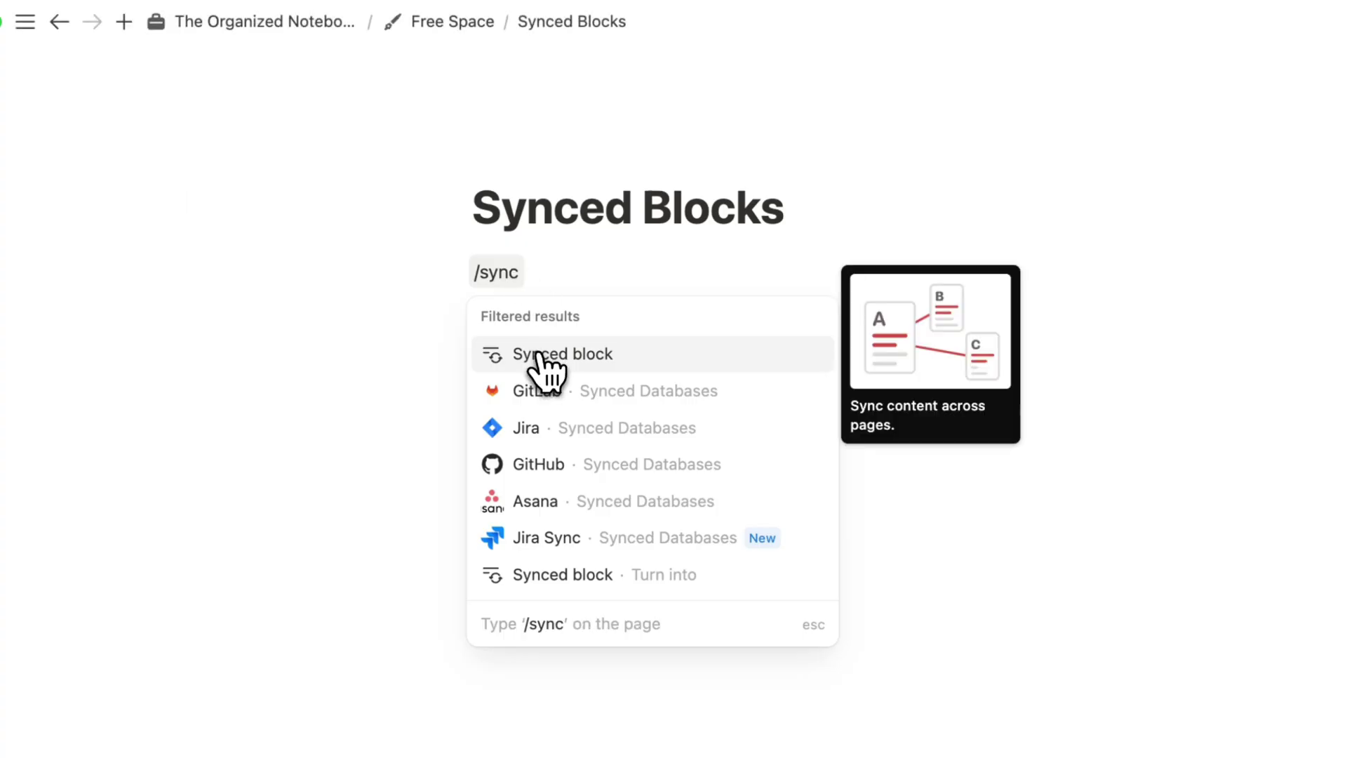
left_click(539, 355)
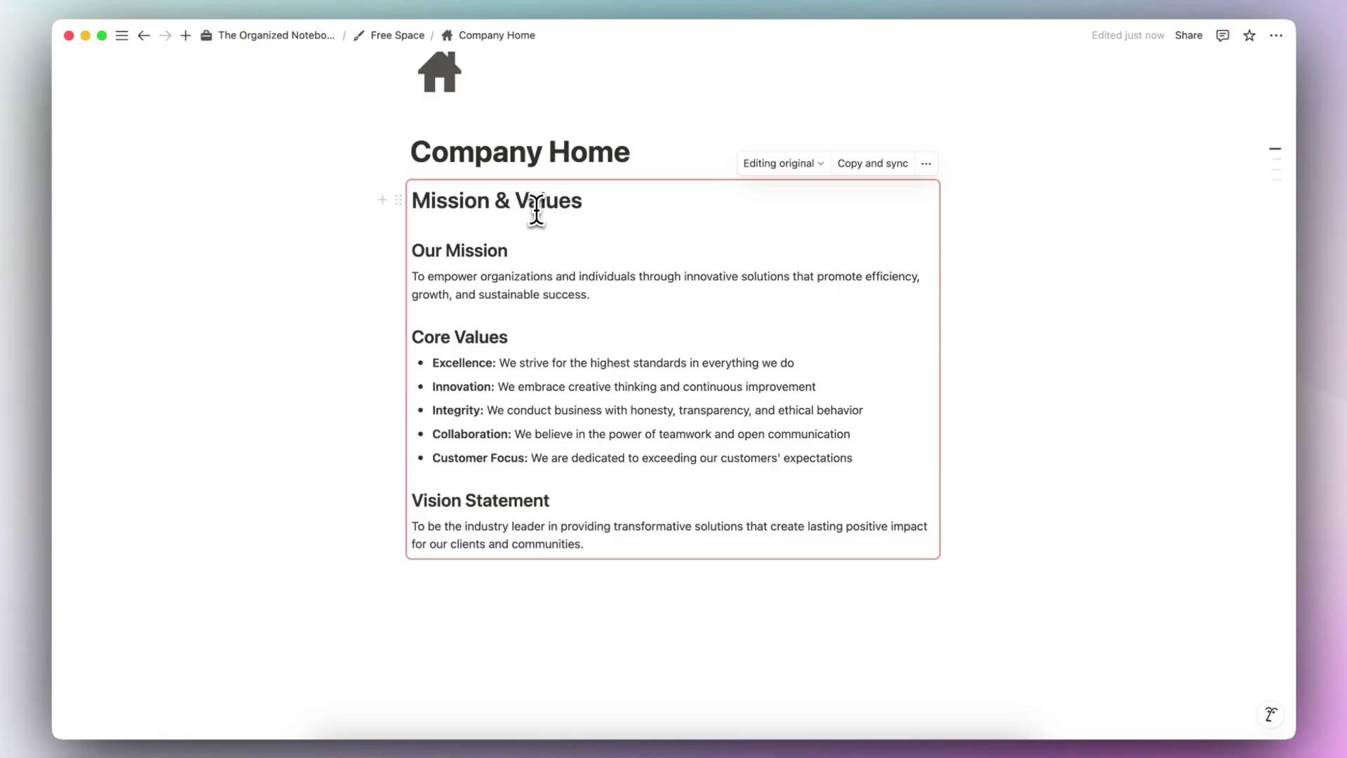
left_click(438, 567)
type("/")
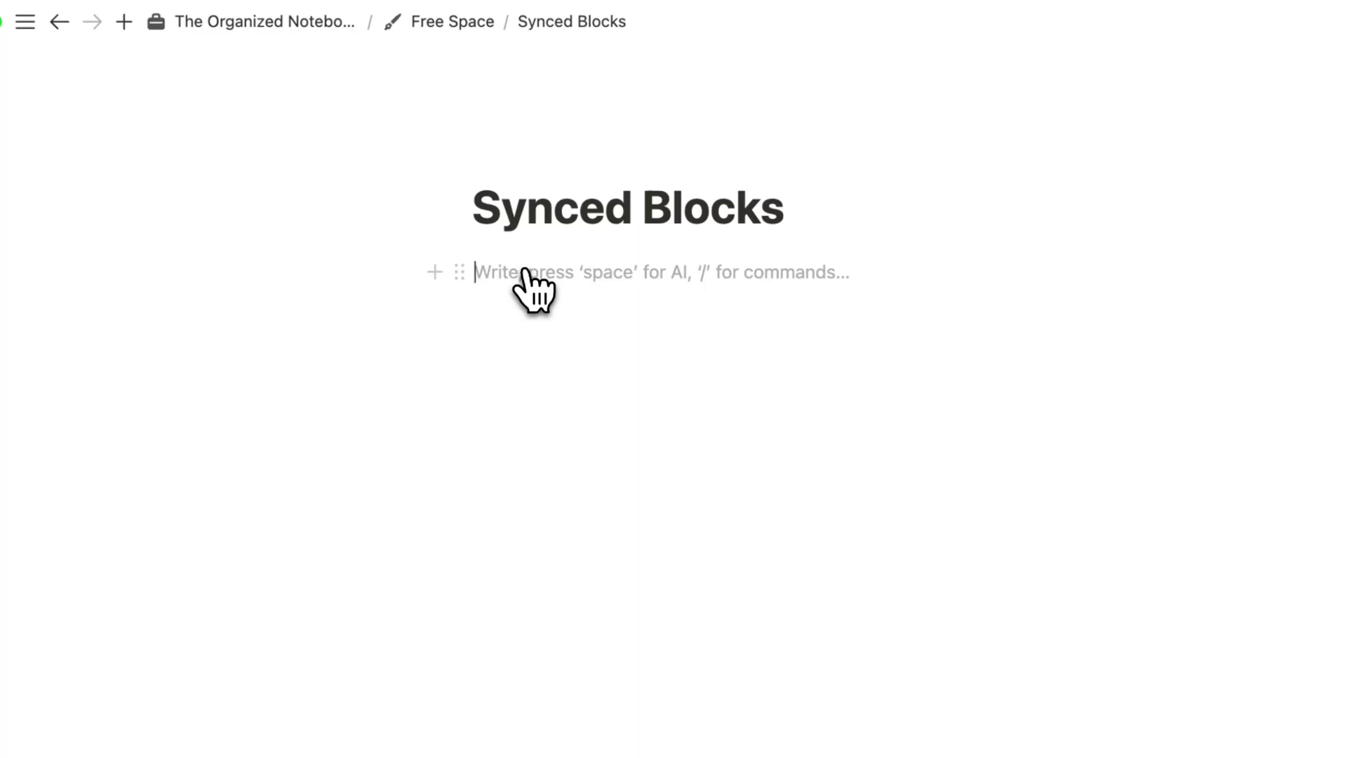
- Create a synced block reading 'Synced Block' and paste two synced copies below it
type("/sync")
left_click(539, 353)
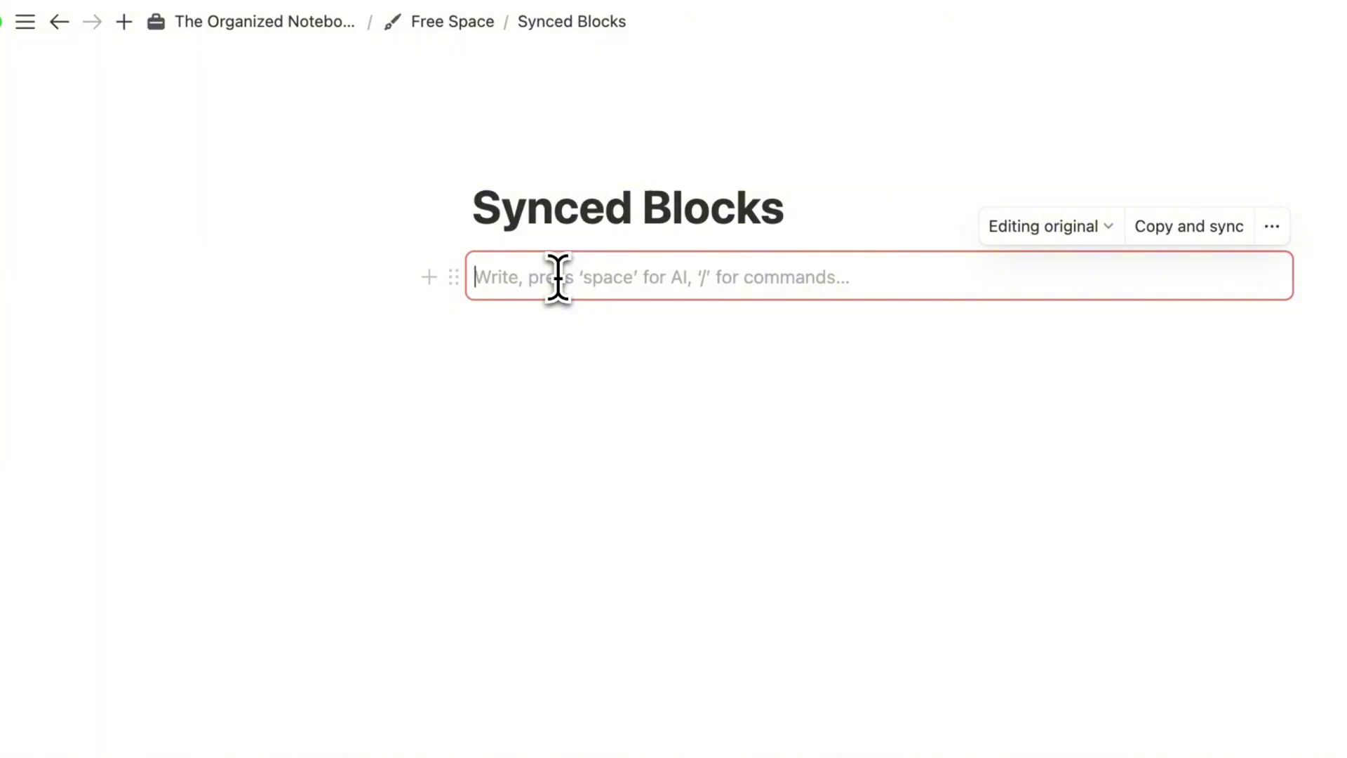
type("Synced Block")
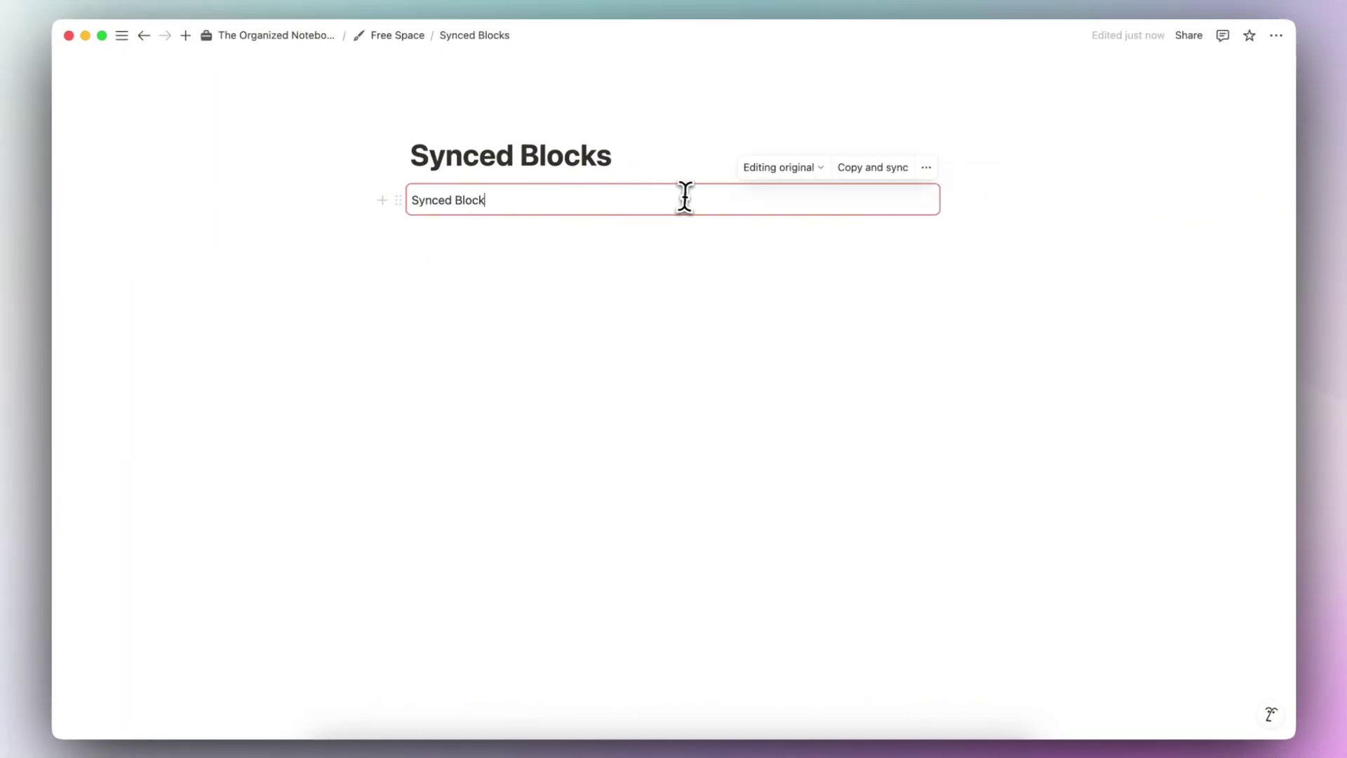
left_click(857, 171)
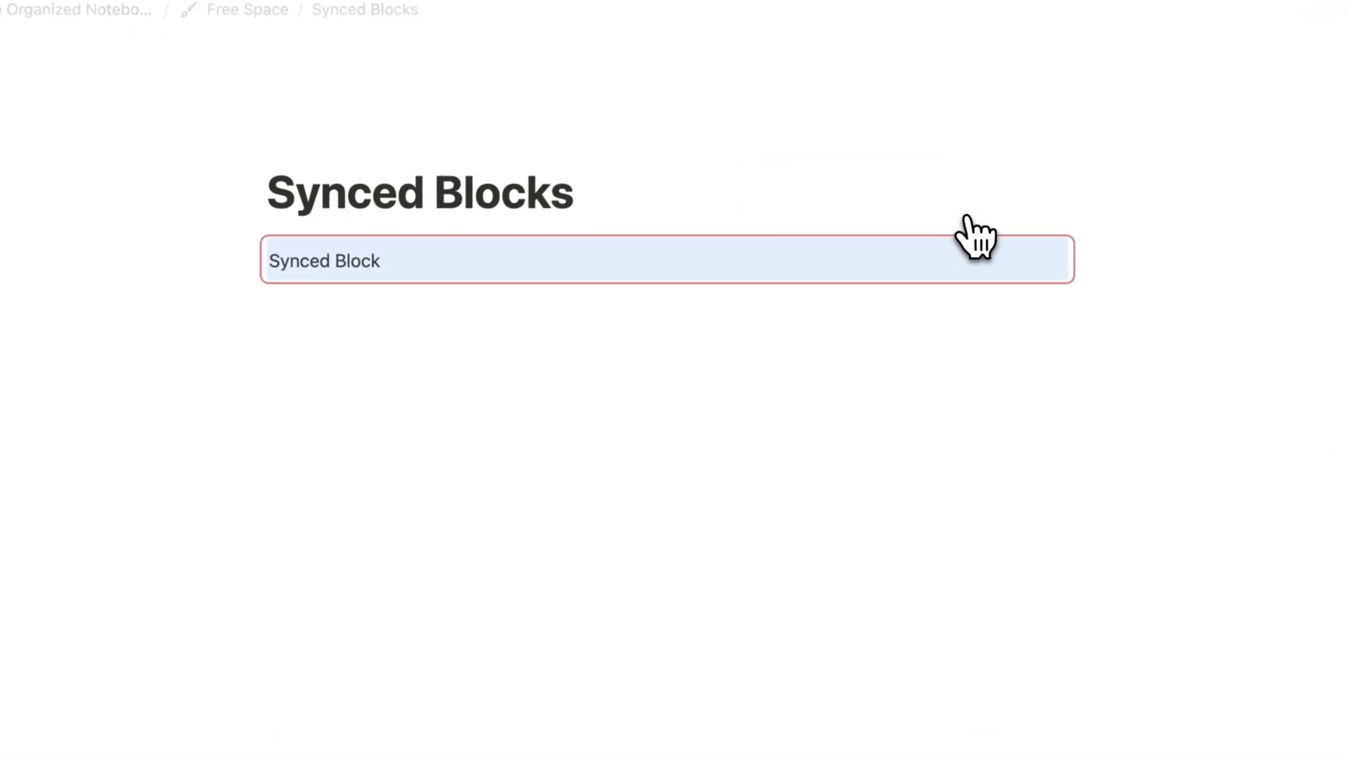
left_click(502, 287)
key("ctrl+v")
left_click(397, 406)
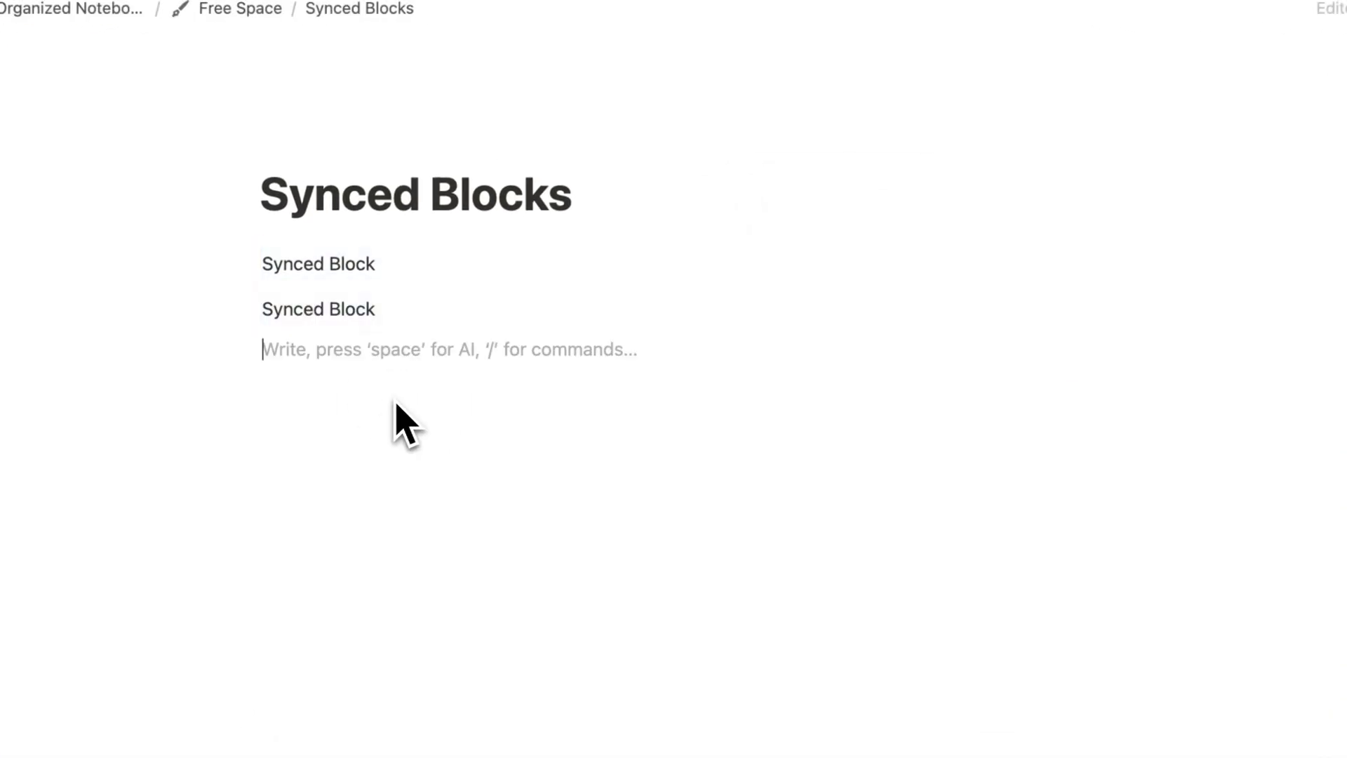
key("ctrl+v")
- Add 'Testing' so all three copies read 'Synced Block Testing', then add a blank line below
left_click(398, 270)
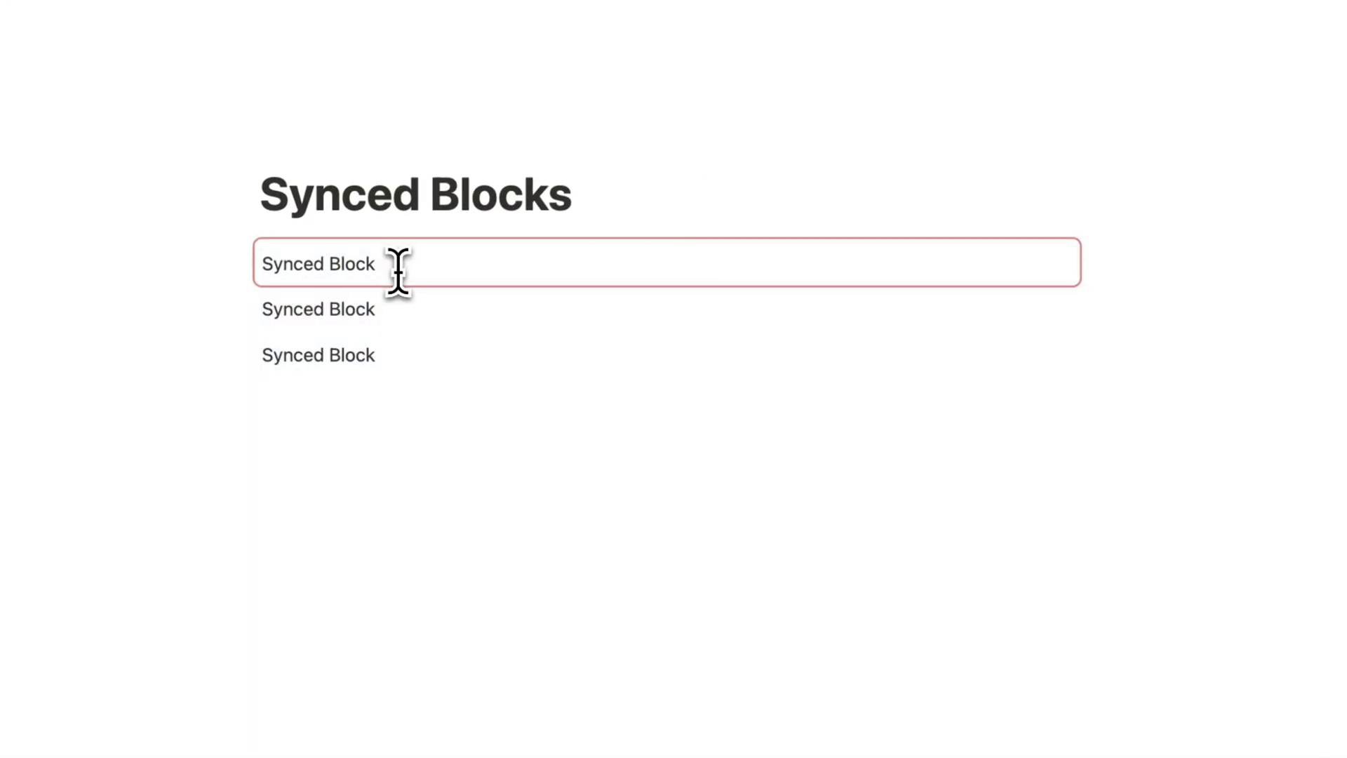
type("Testing")
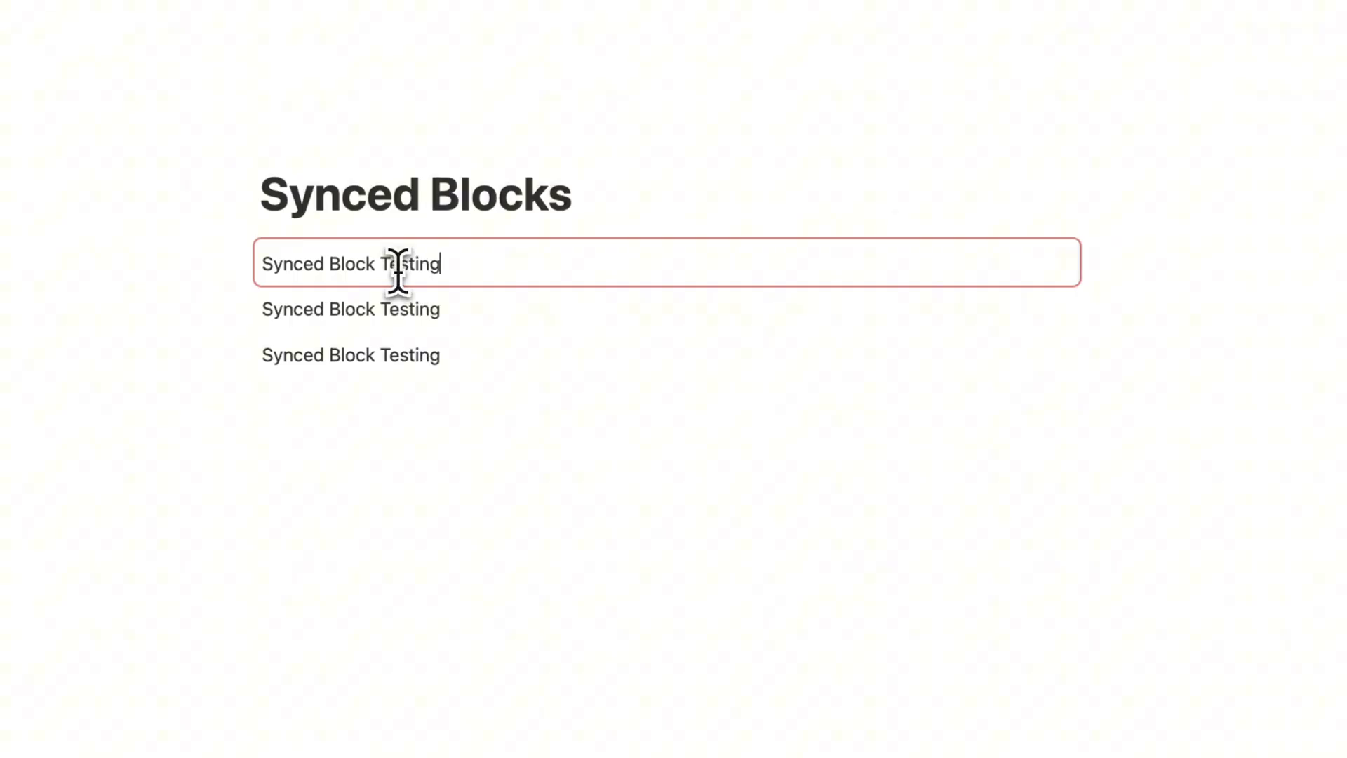
left_click(442, 307)
left_click(453, 355)
left_click(453, 307)
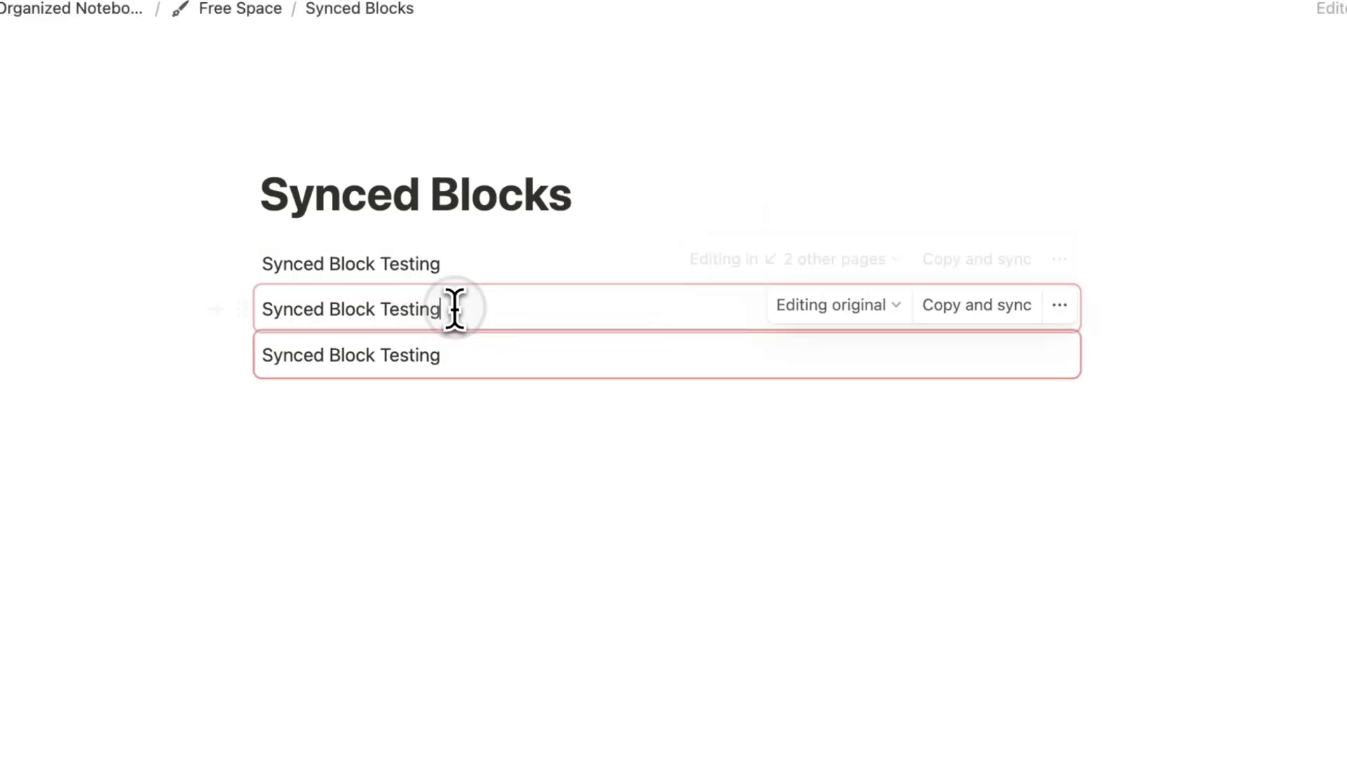
left_click(382, 412)
key("Return")
- Add a 'Synced Block Test' subpage holding a pasted synced copy, then return to Synced Blocks
type("/pa")
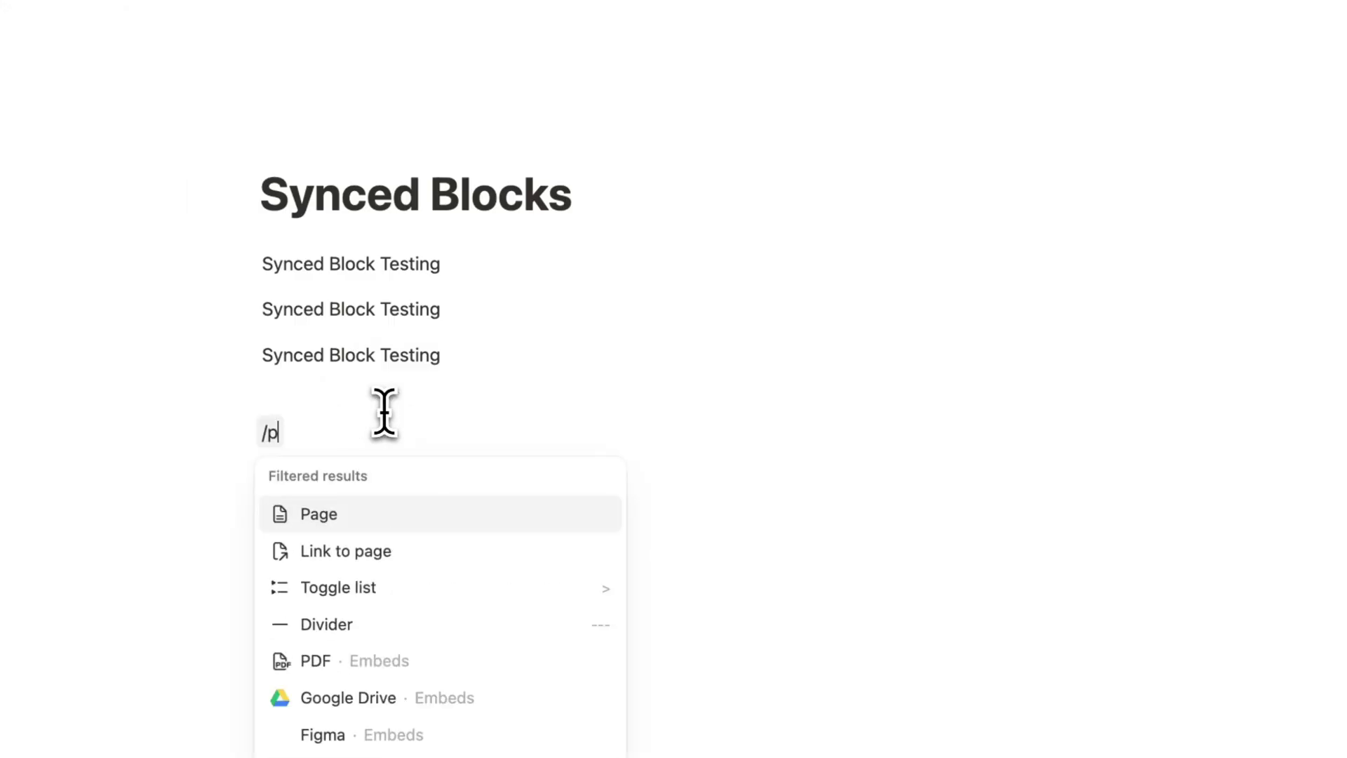
key("Return")
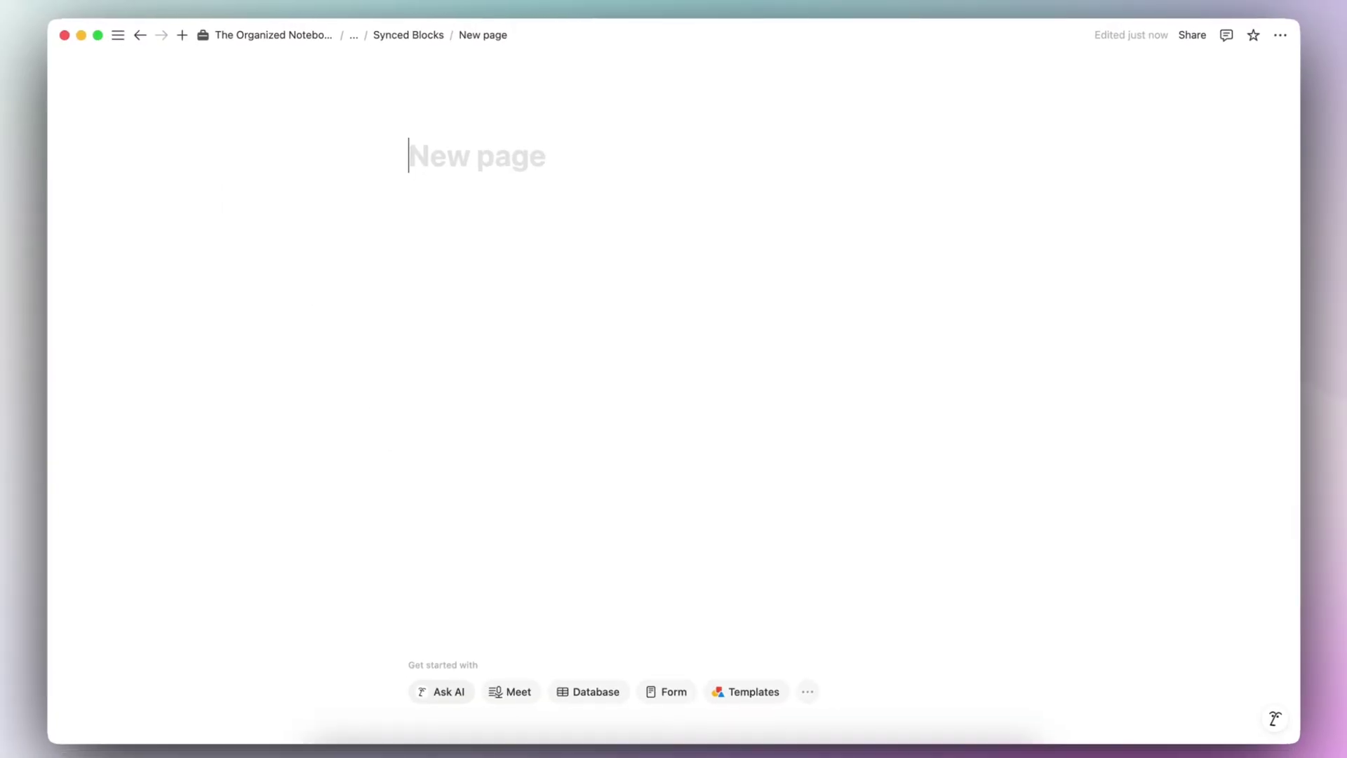
type("Synced Block Test")
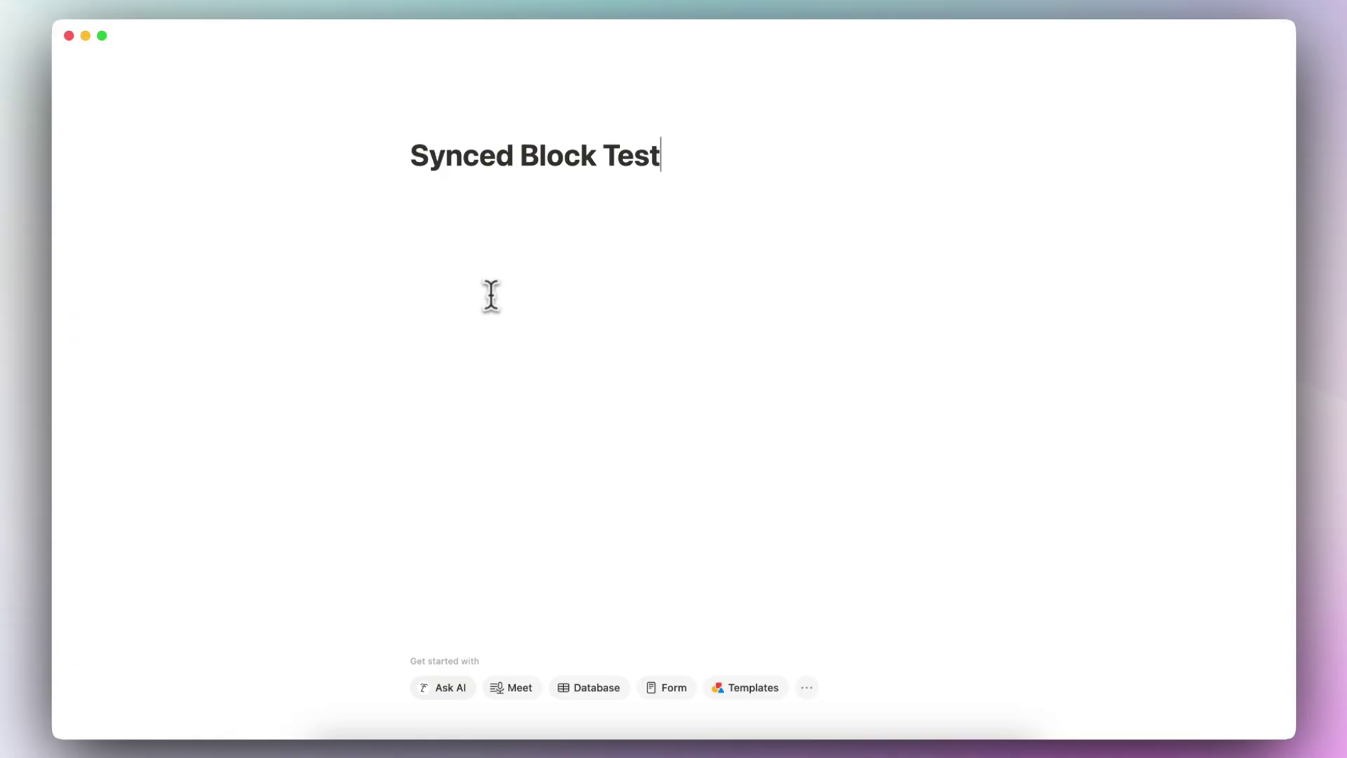
key("Return")
key("super+v")
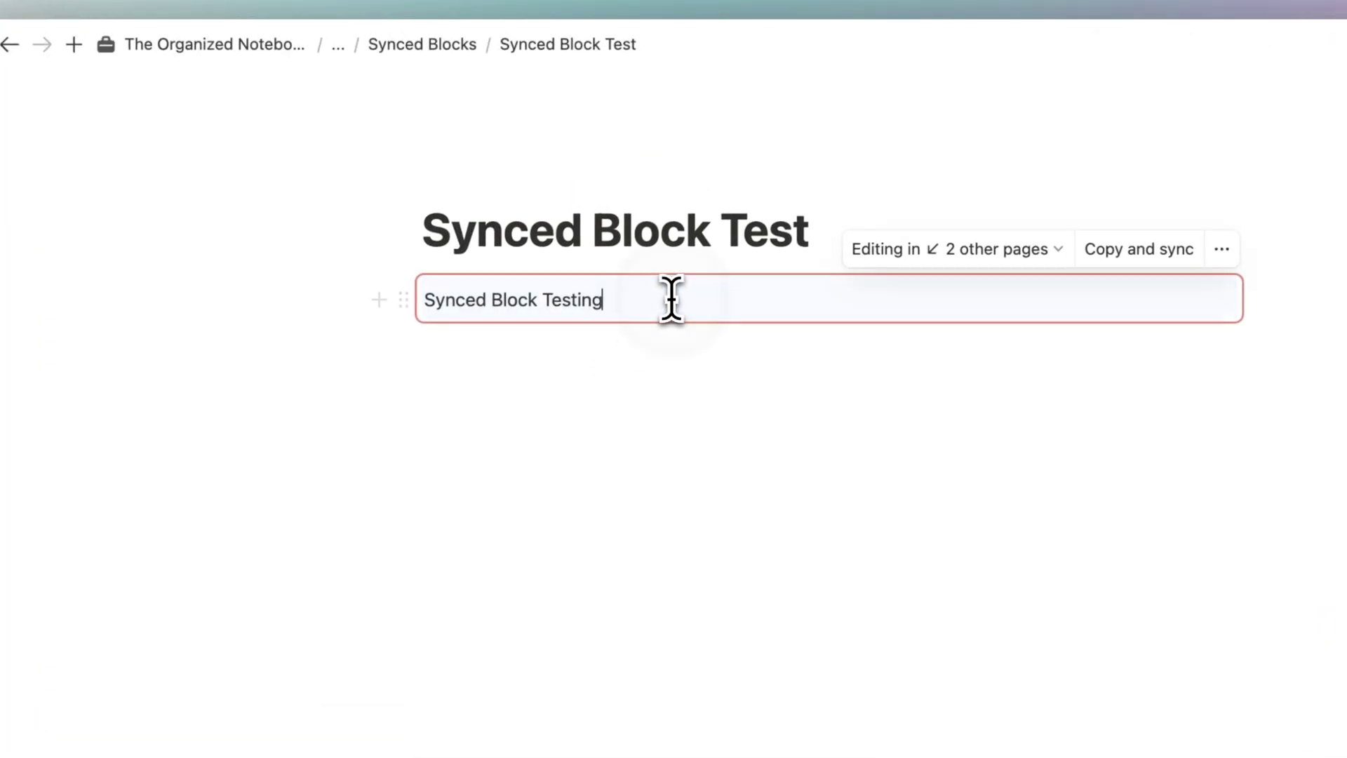
left_click(456, 48)
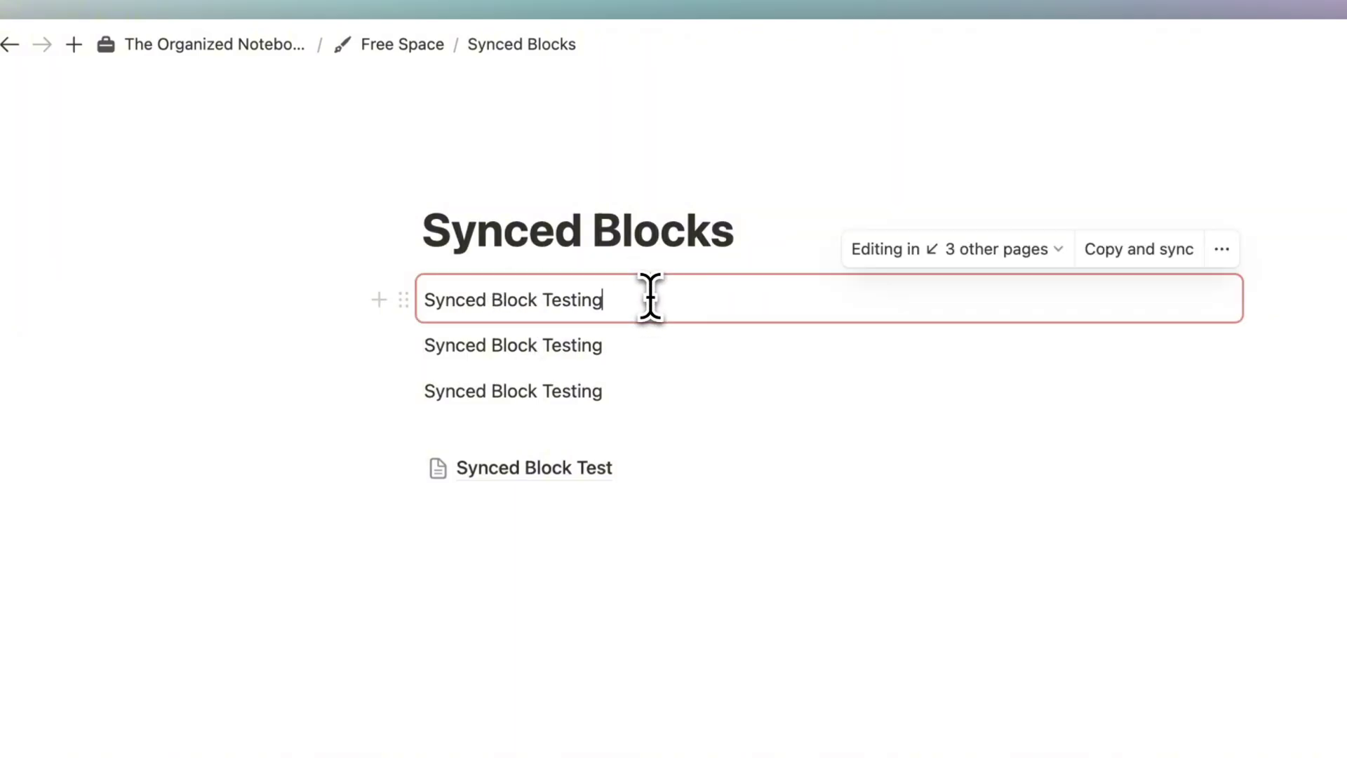
- Append '& Trying it Out' to the synced text, then ', typing more!' on the Synced Block Test subpage
type("& Trying it Out")
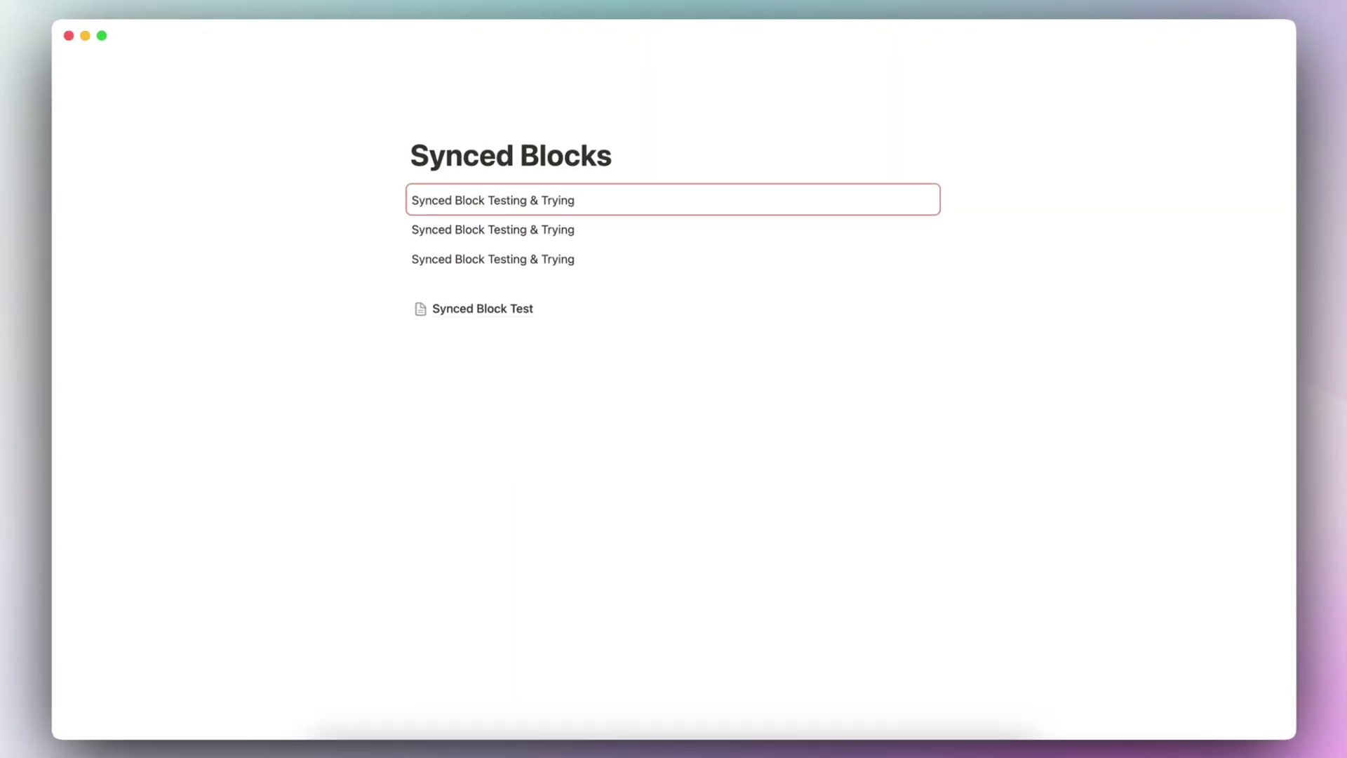
mouse_move(569, 468)
left_click(506, 318)
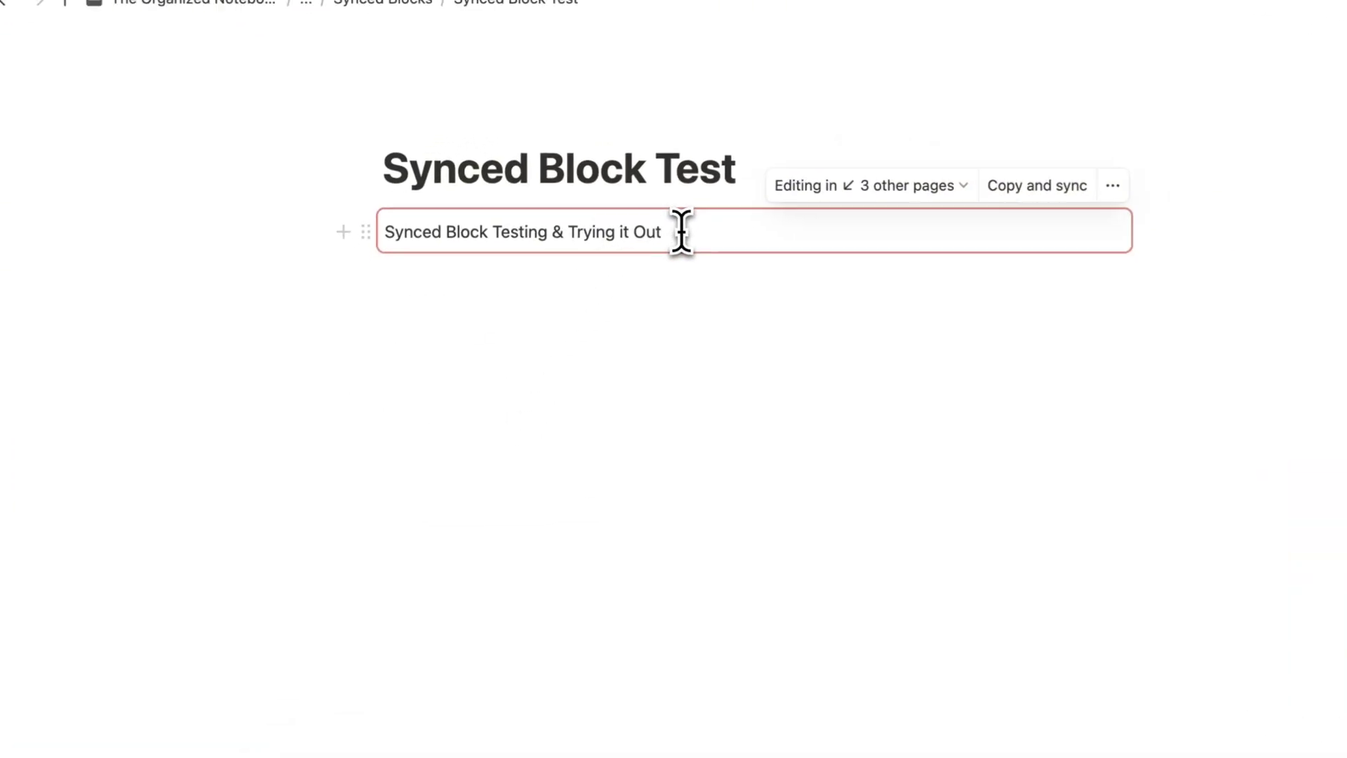
type(", typing more!")
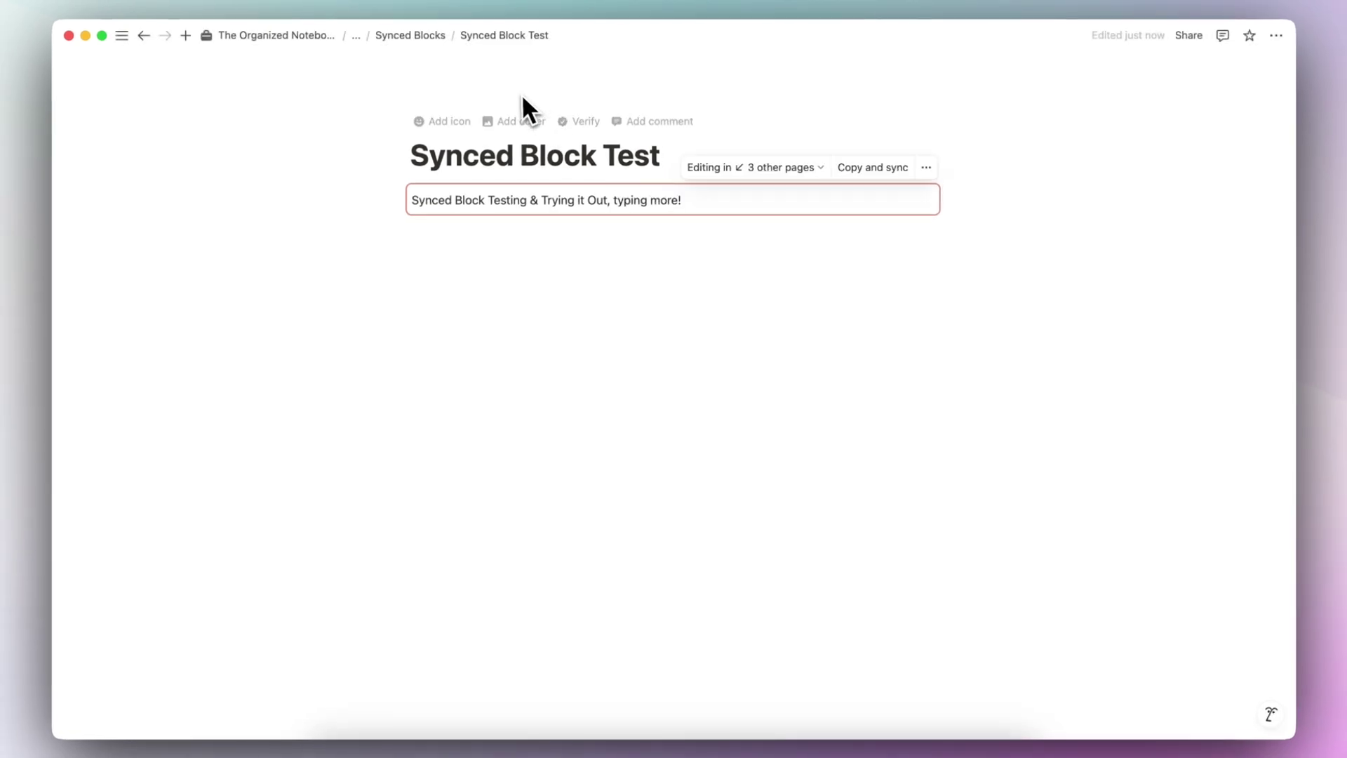
- Back on Synced Blocks, list the pages where the synced block is shared
left_click(410, 35)
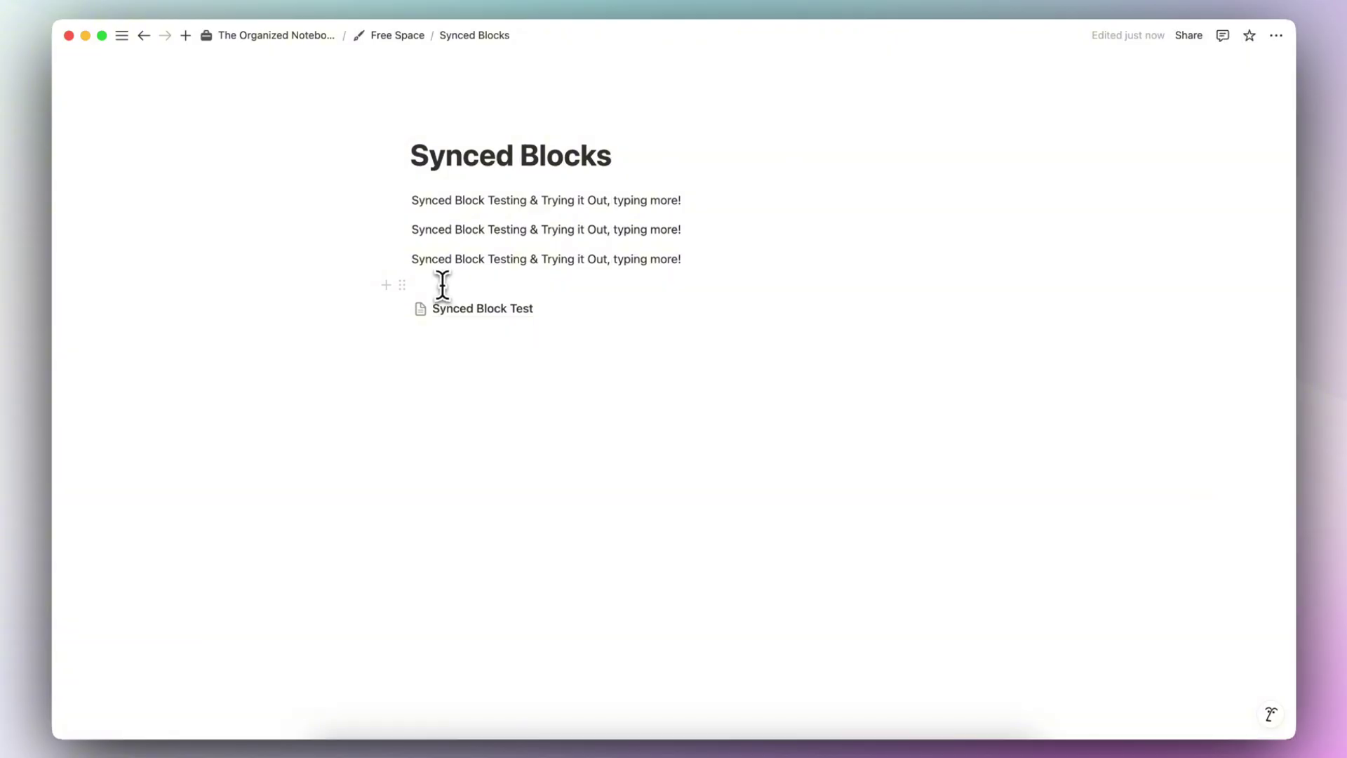
left_click(787, 193)
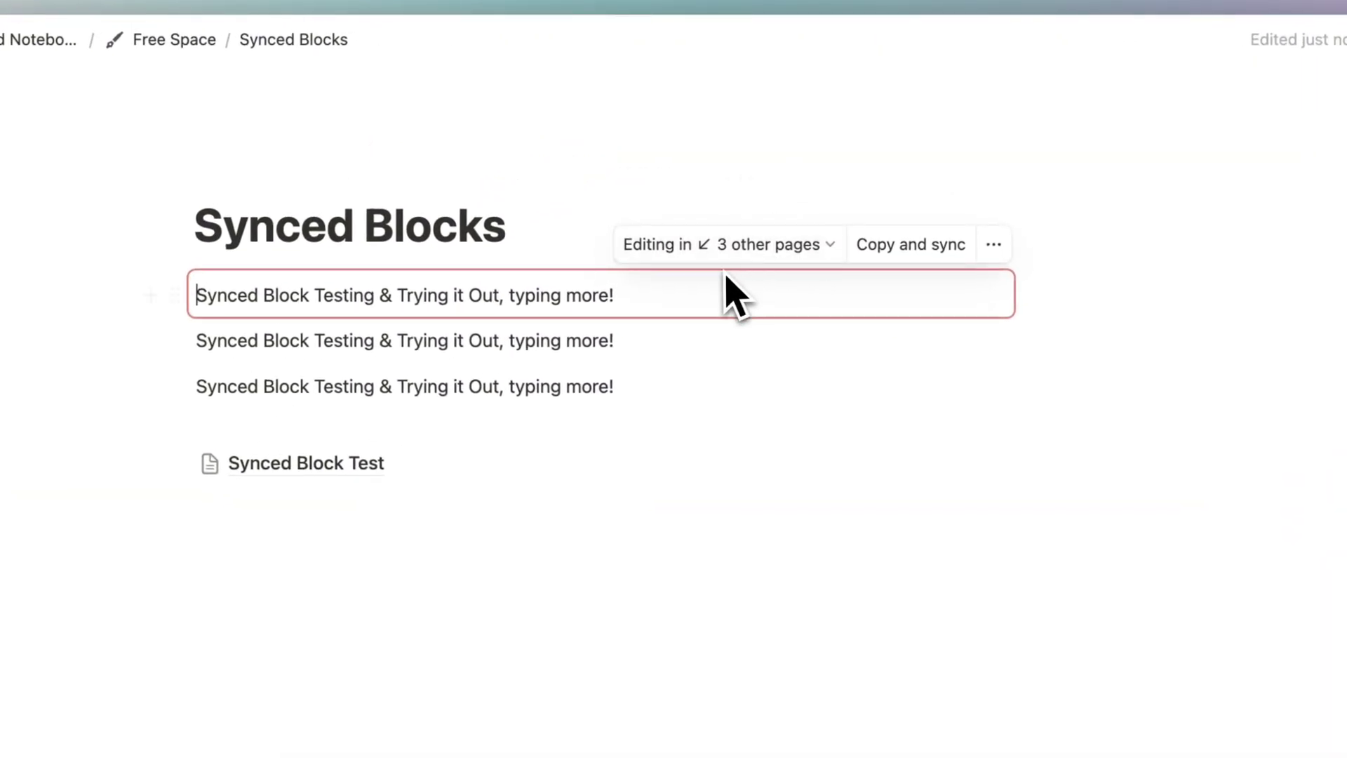
left_click(738, 242)
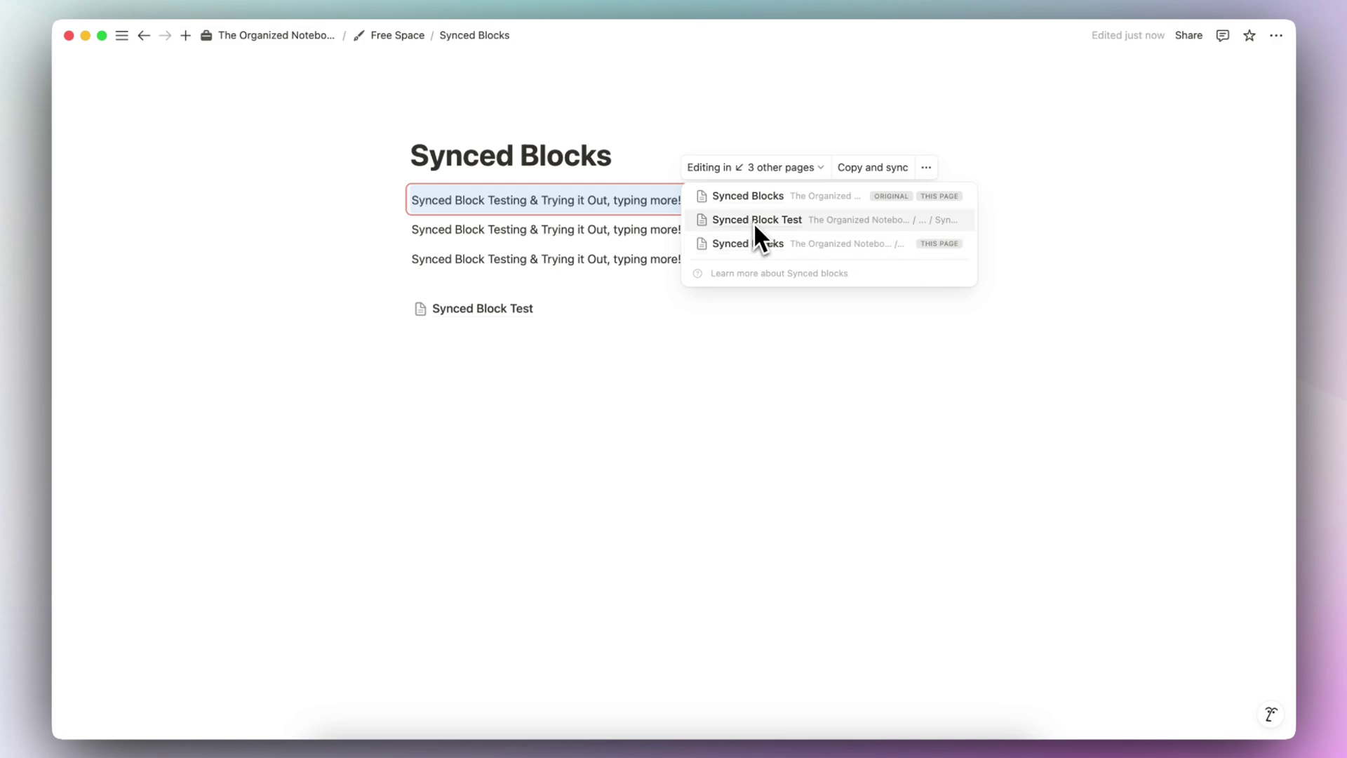
- Unsync all copies of the block, then check the Synced Block Test subpage and come back
left_click(839, 195)
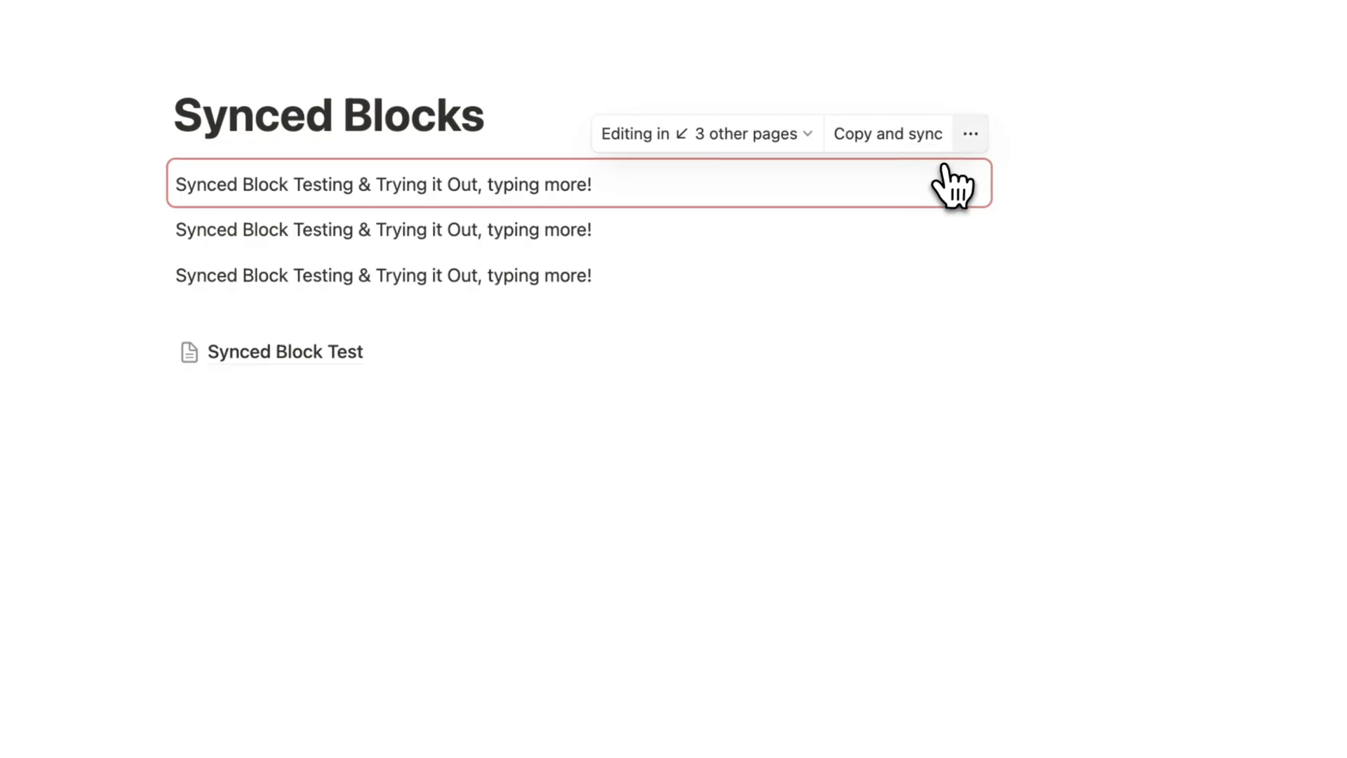
left_click(968, 136)
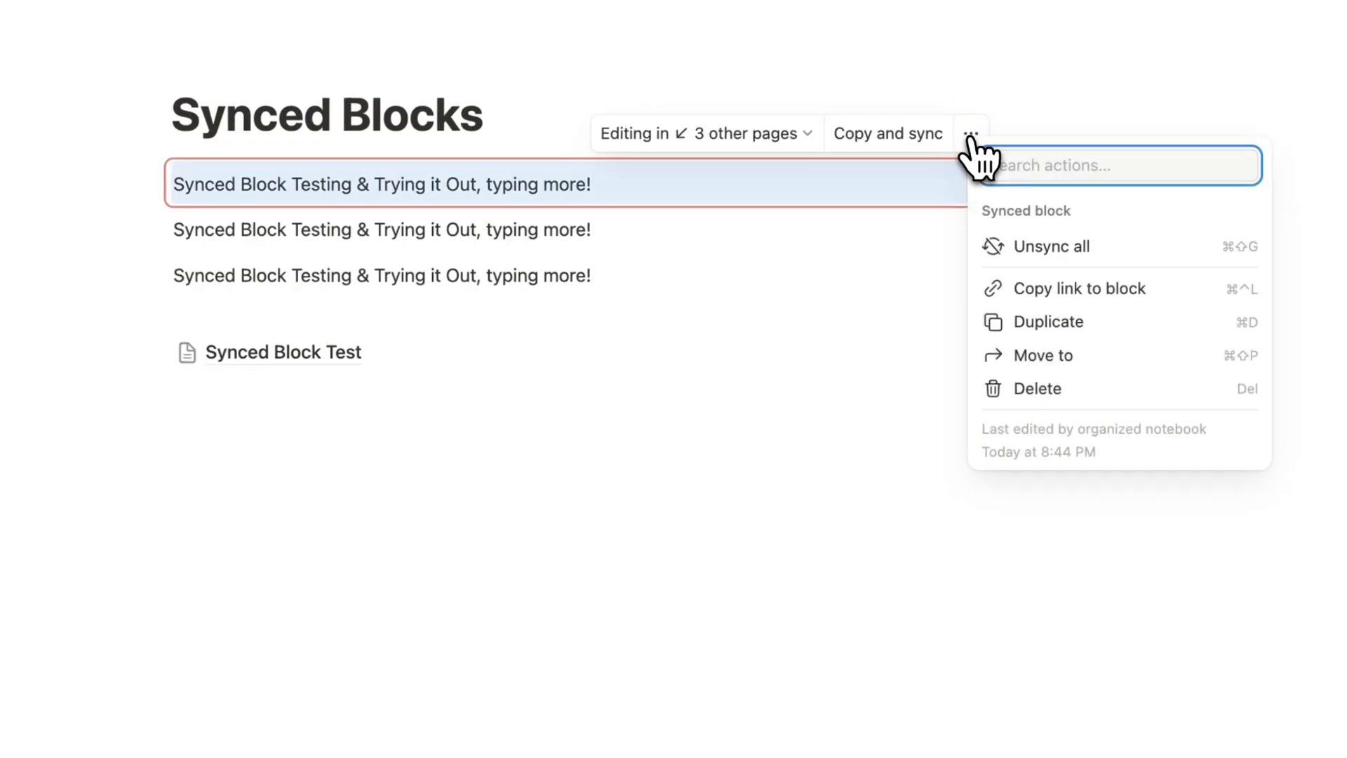
left_click(1035, 250)
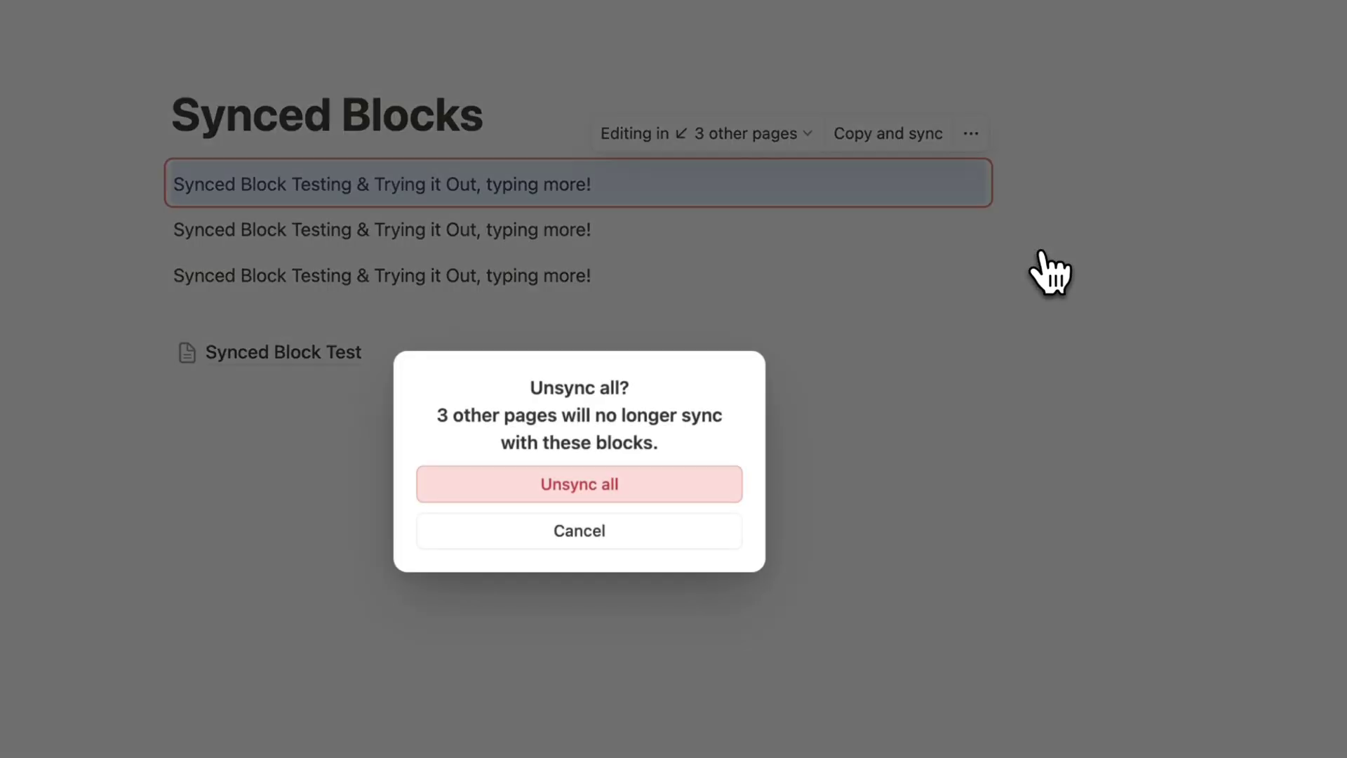
left_click(635, 484)
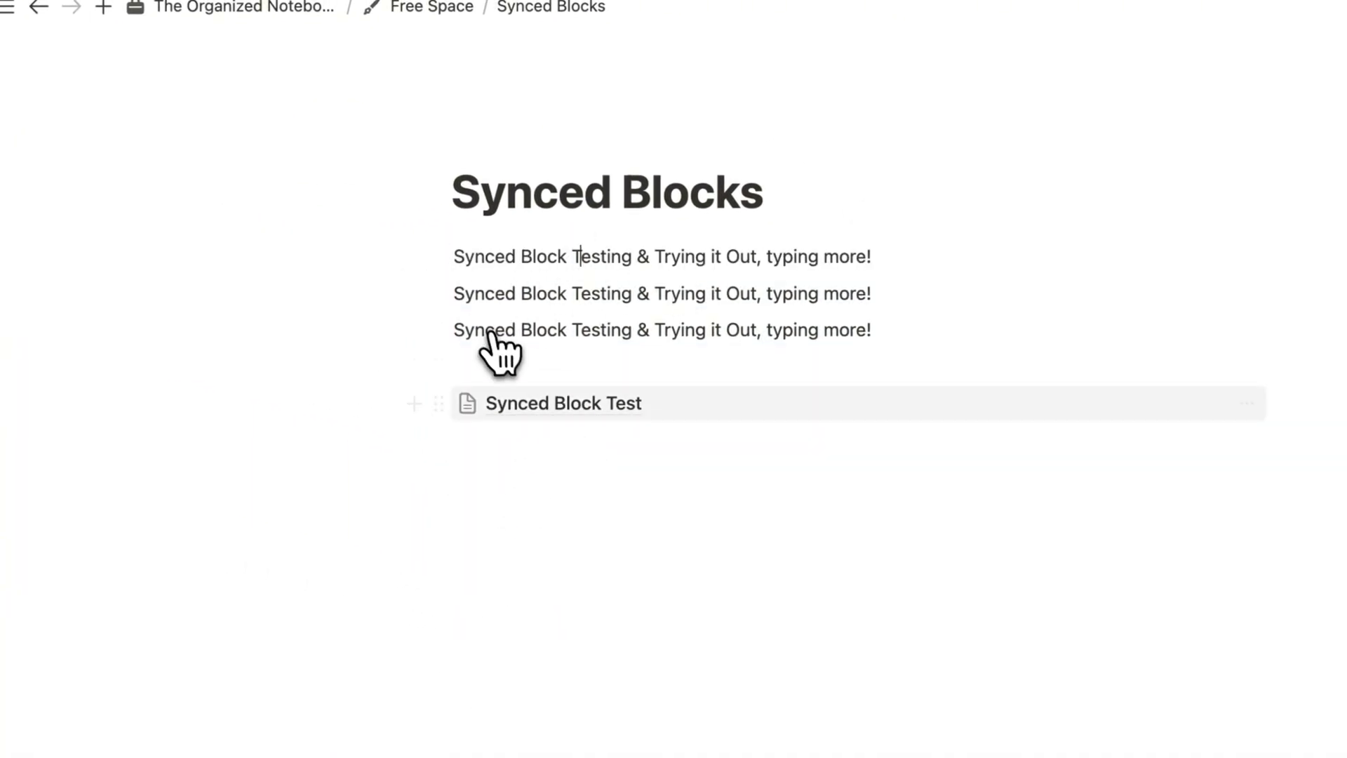
left_click(582, 408)
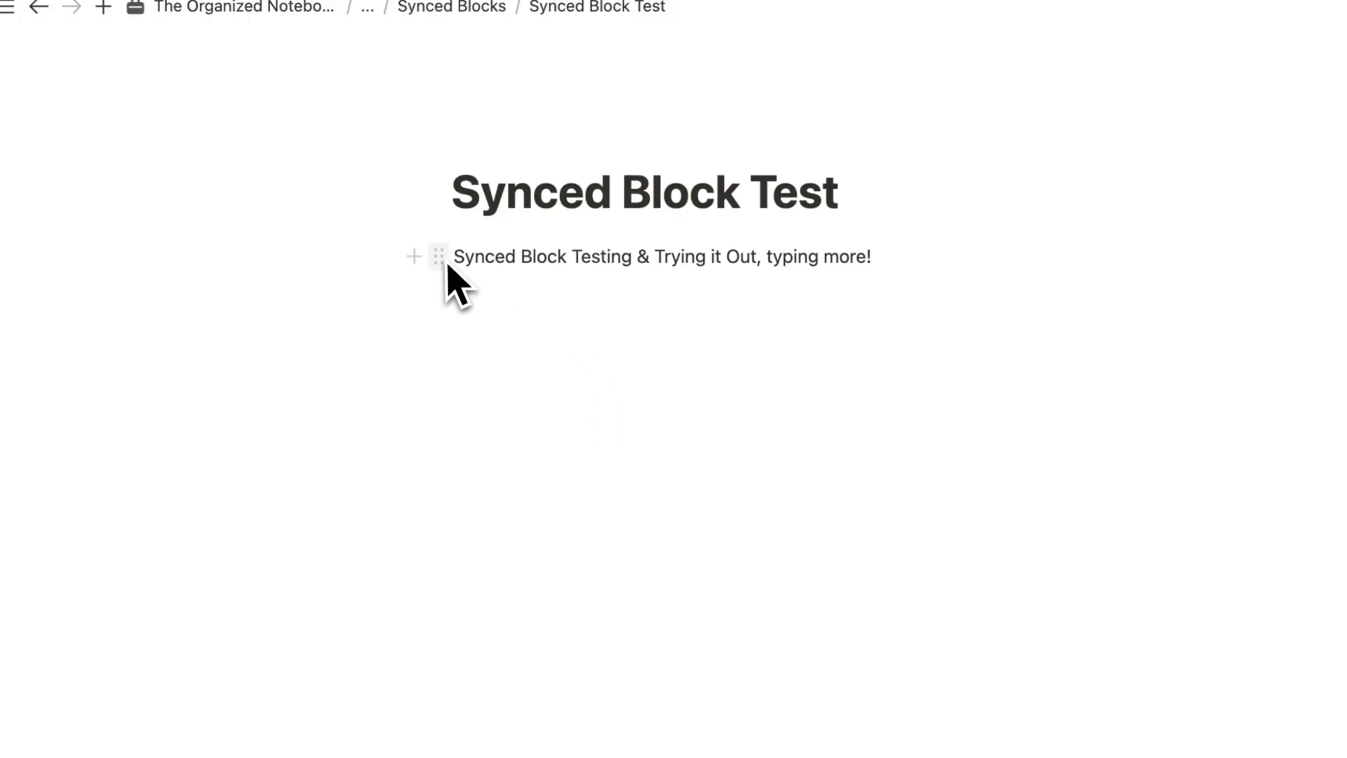
key("super+bracketleft")
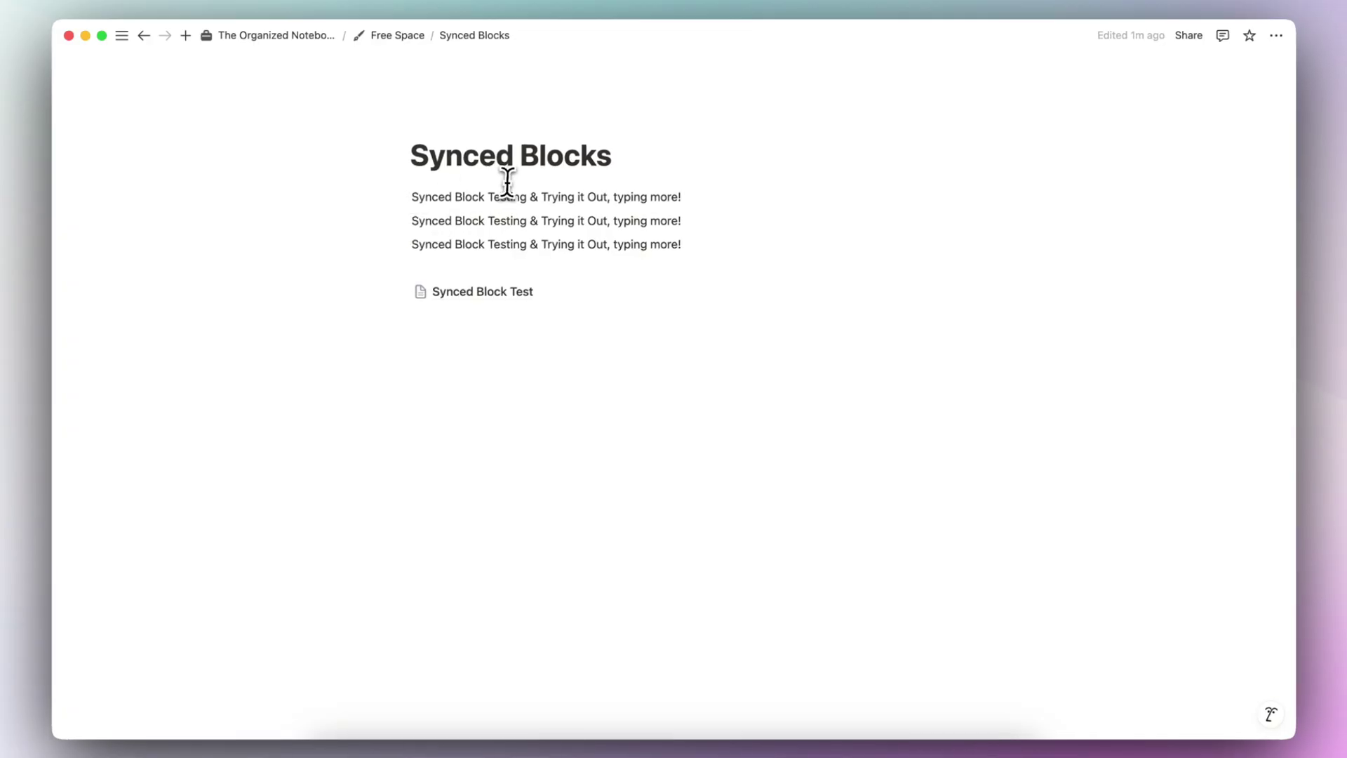
- Turn the first line into a synced block
double_click(554, 196)
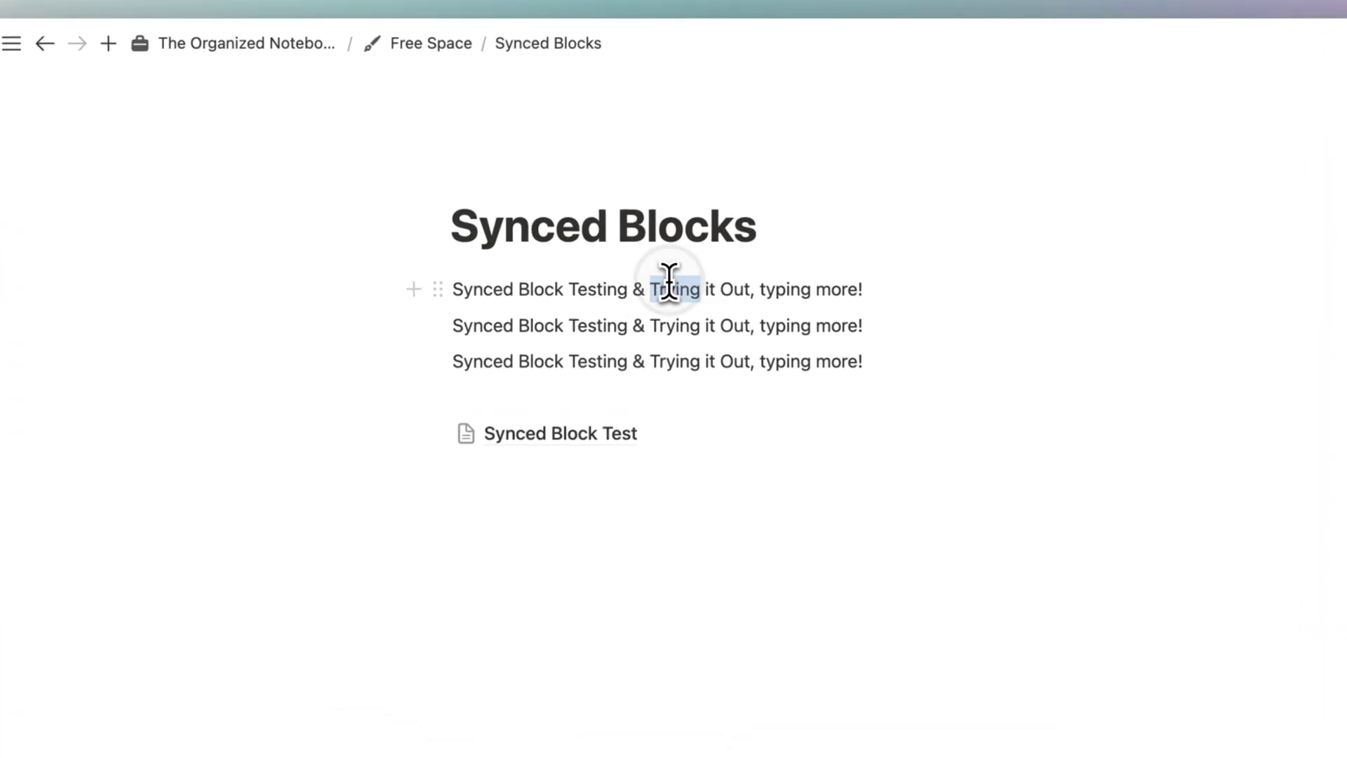
triple_click(669, 283)
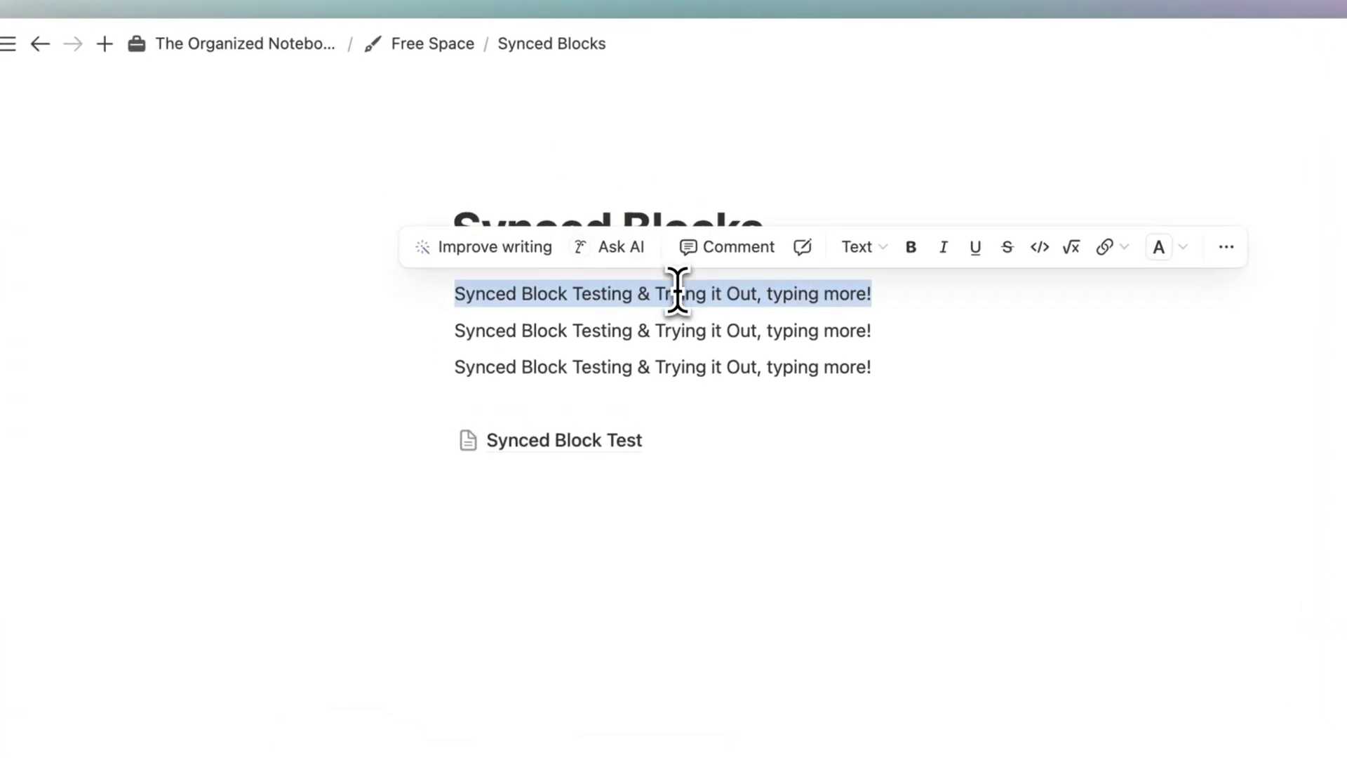
left_click(438, 289)
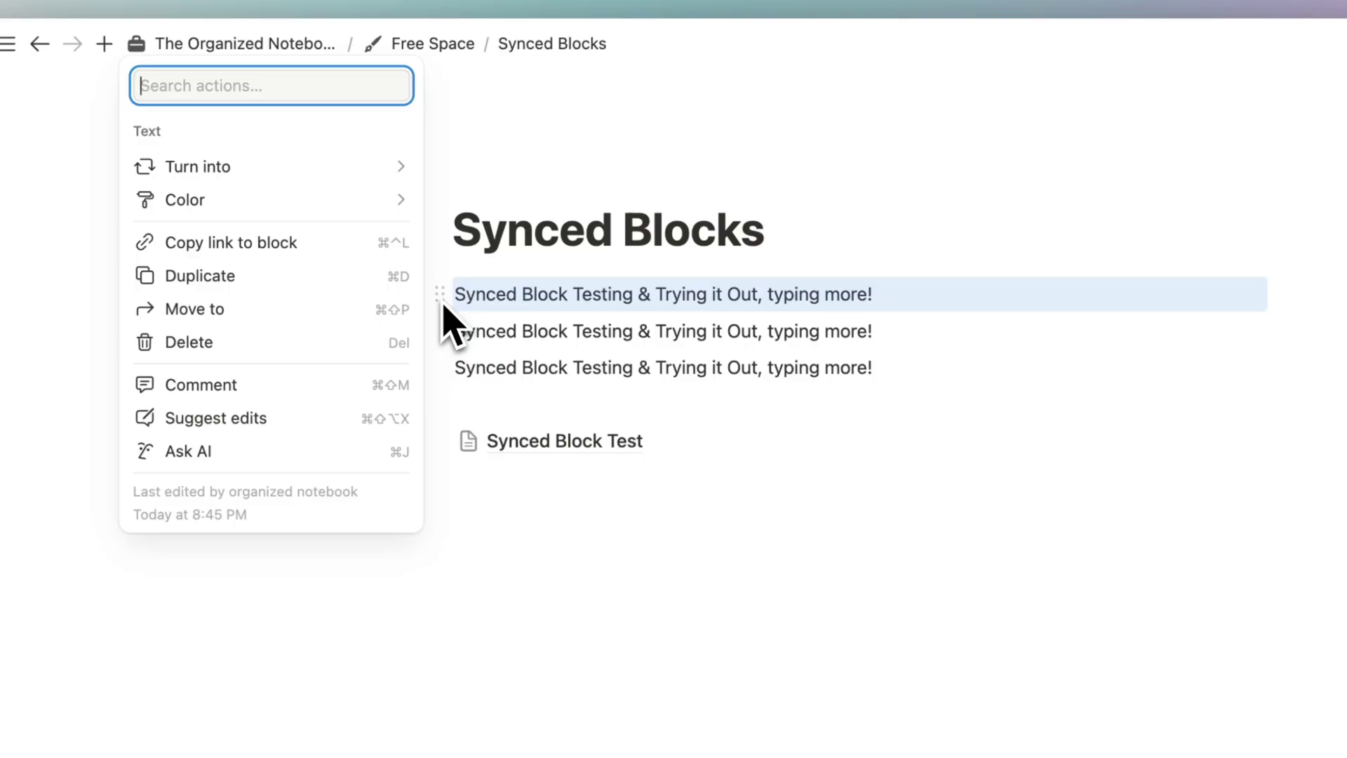
mouse_move(284, 168)
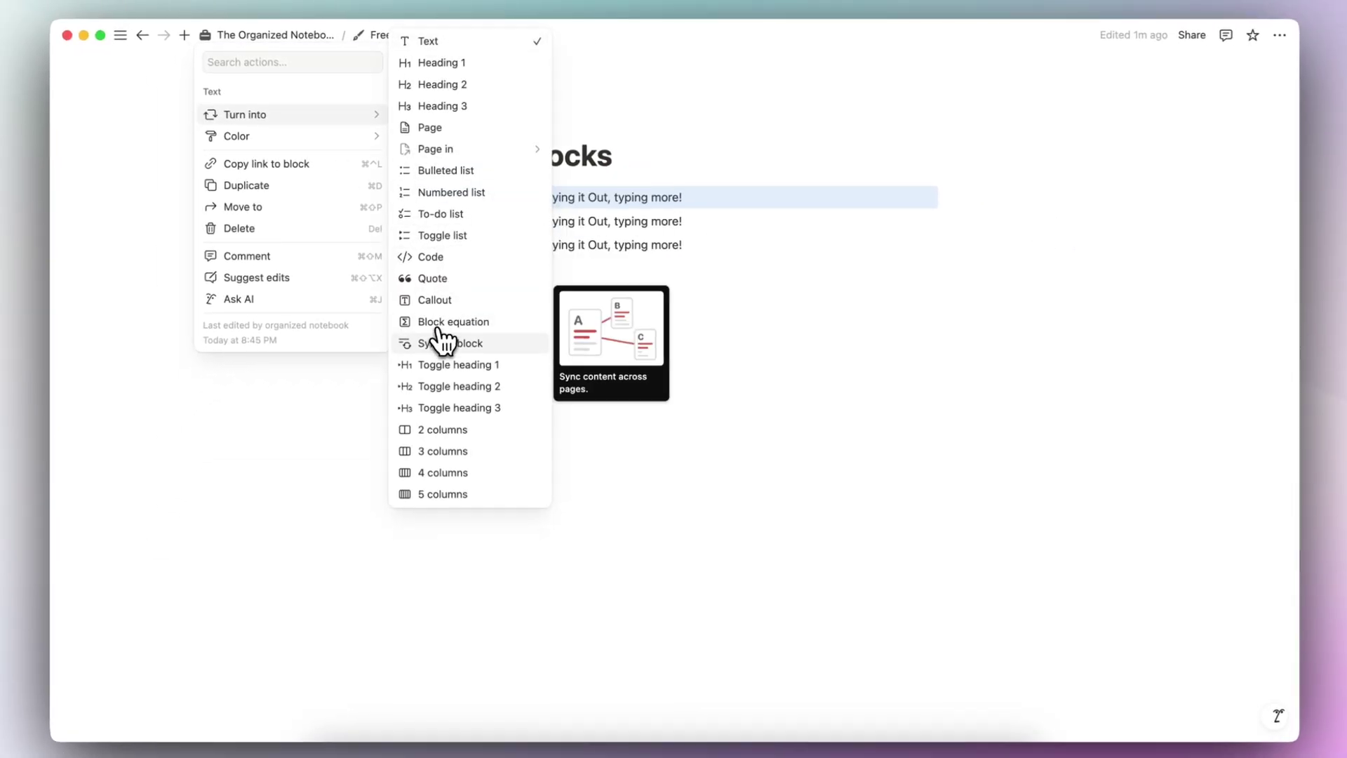
left_click(443, 342)
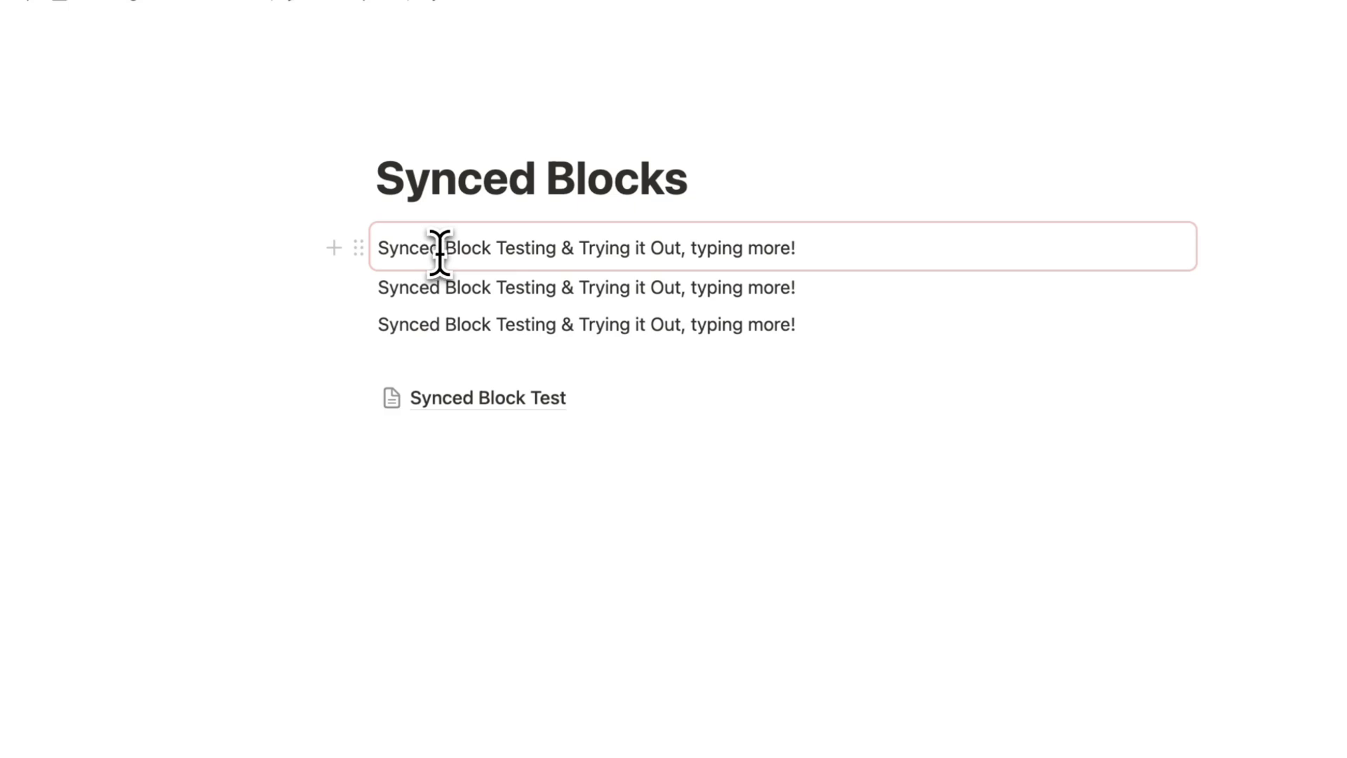
- Add an empty line inside the synced block and scroll through the slash-menu block types
triple_click(701, 246)
left_click(821, 244)
key("Return")
type("/")
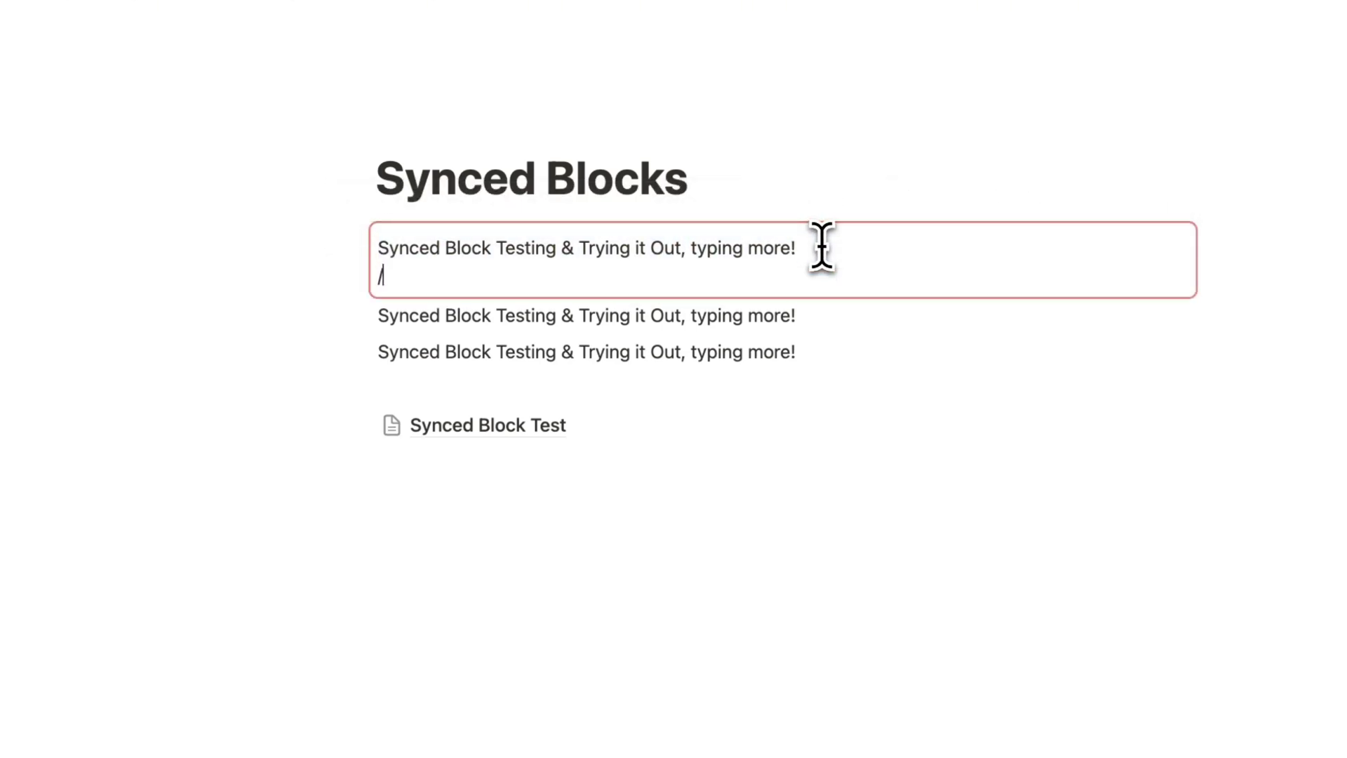
key("BackSpace")
key("BackSpace")
key("Return")
type("/")
key("BackSpace")
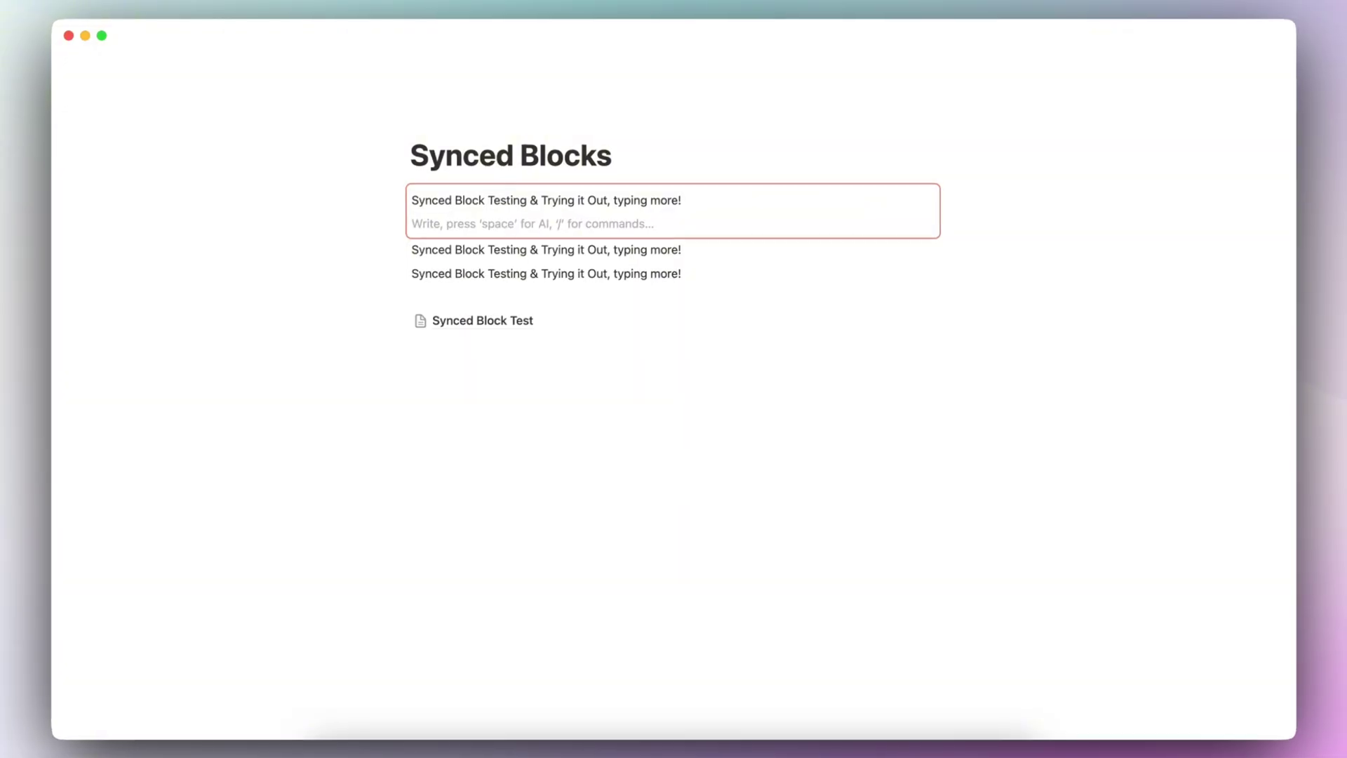
type("/")
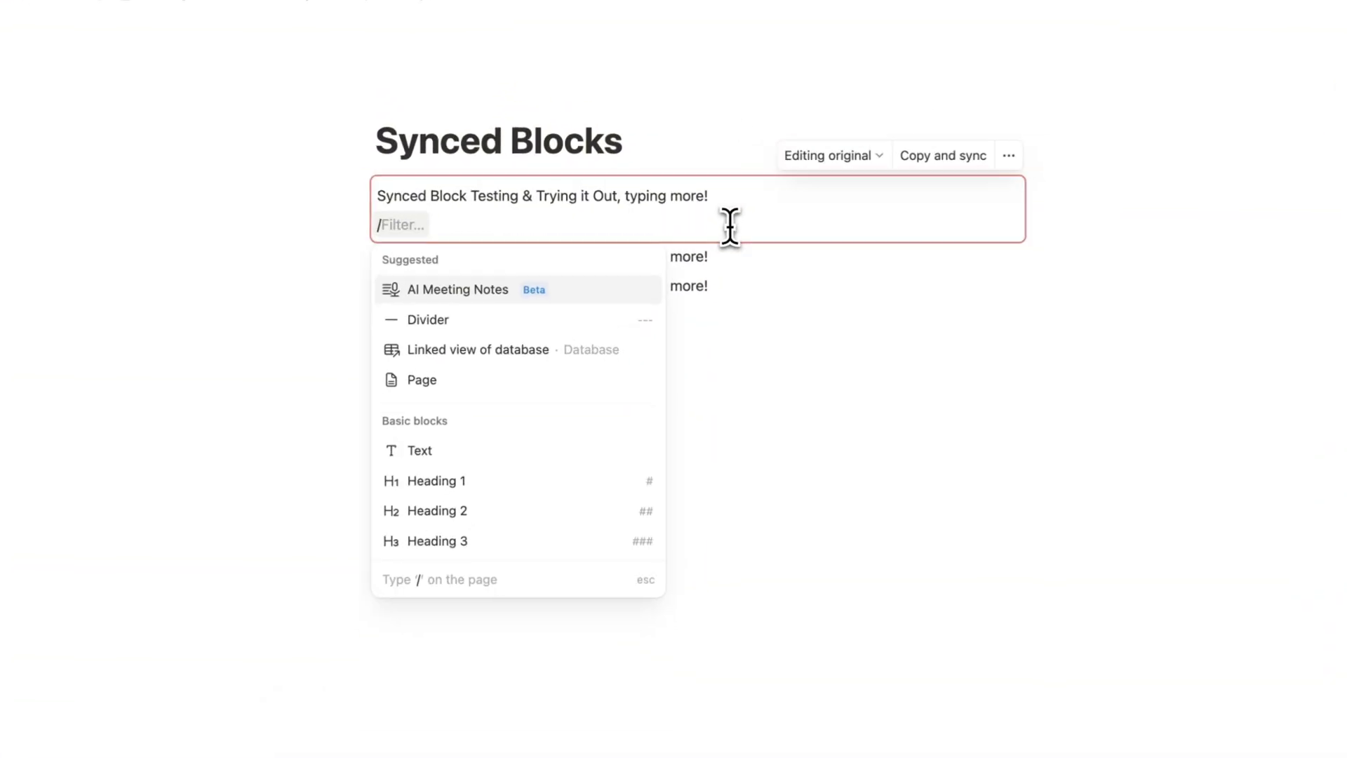
scroll(525, 384, "down", 10)
scroll(511, 481, "down", 10)
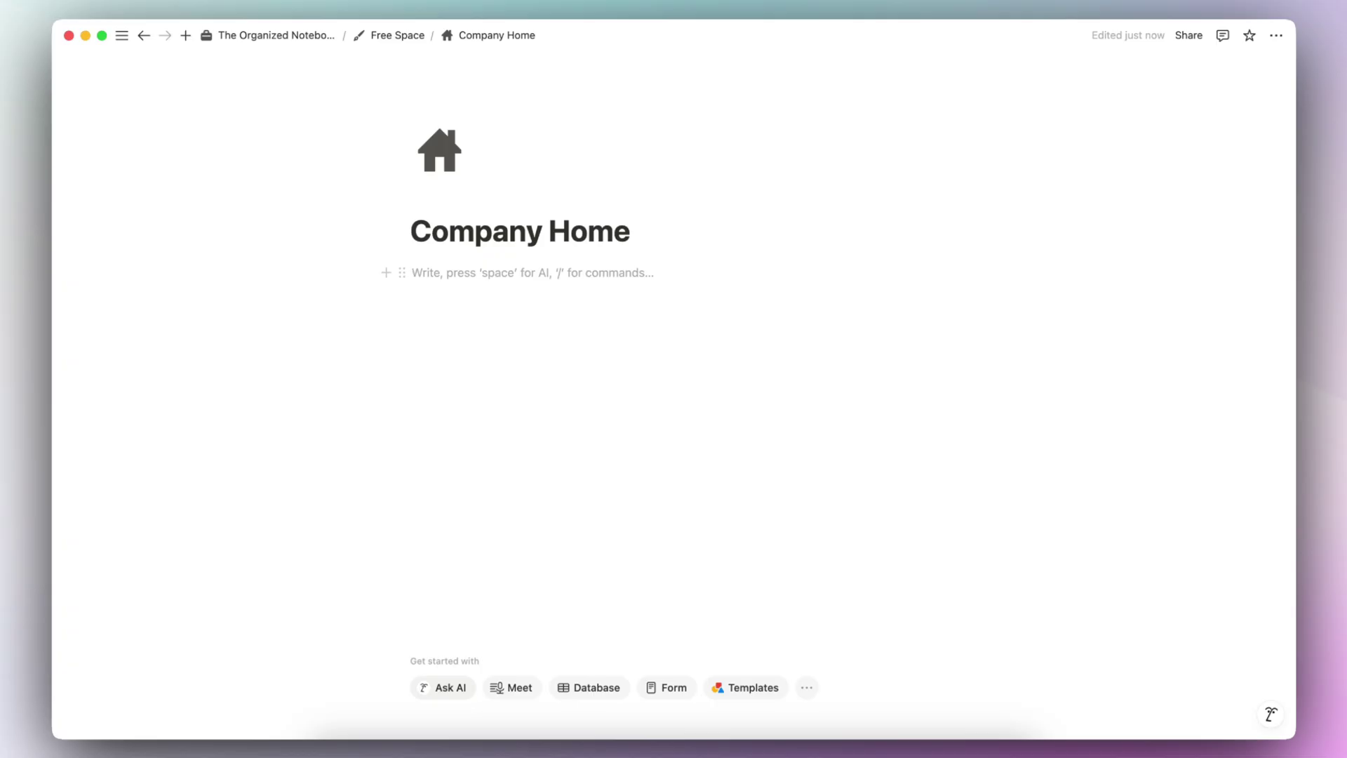
- Create a synced block on Company Home with a 'Mission & Values' Heading 1
type("/sy")
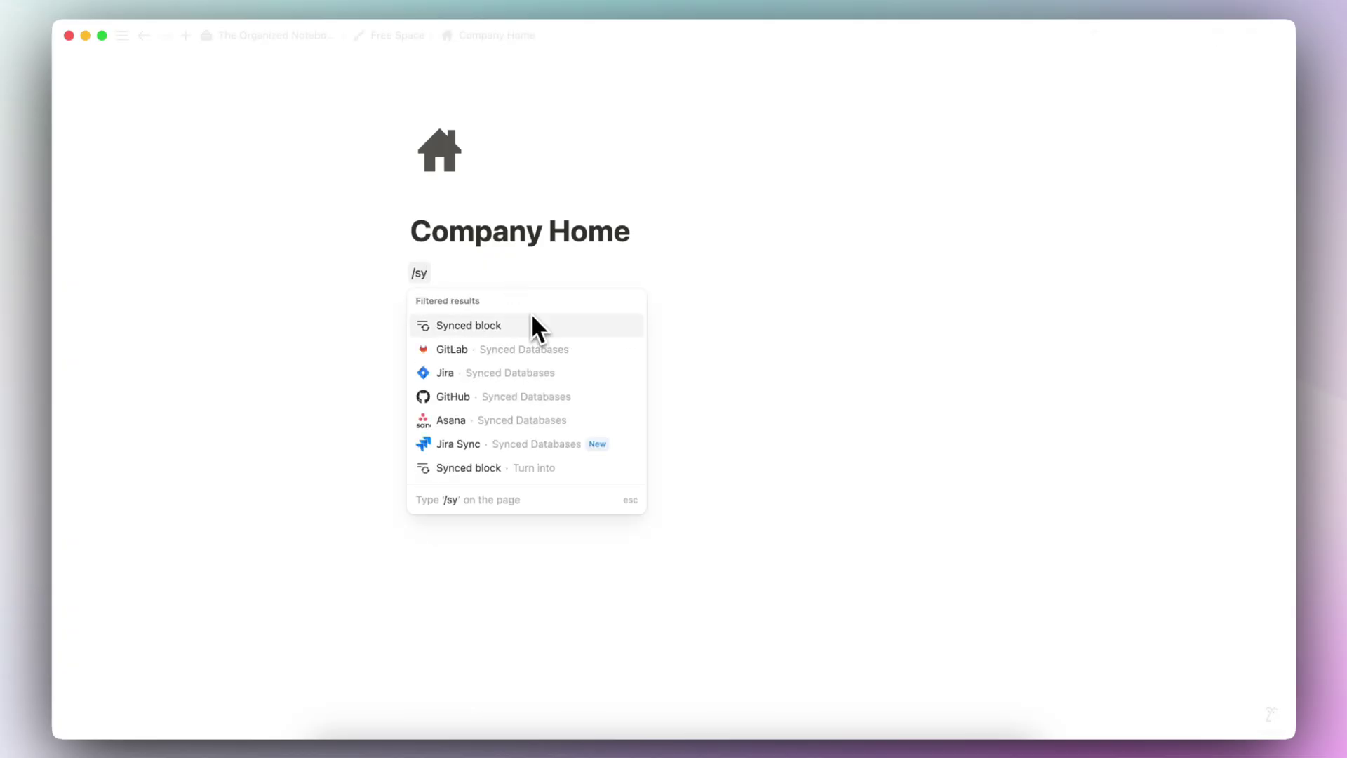
left_click(530, 323)
type("/head")
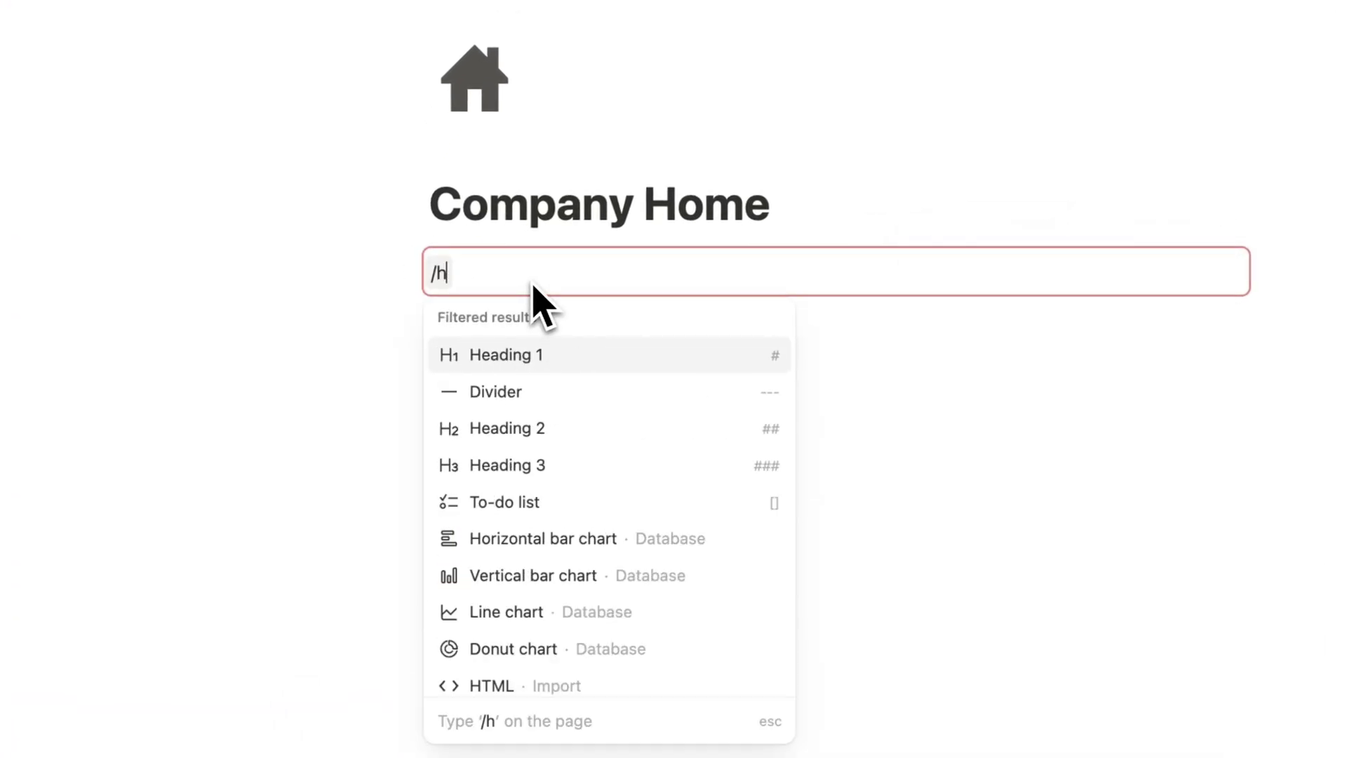
left_click(591, 363)
type("Mission & Values")
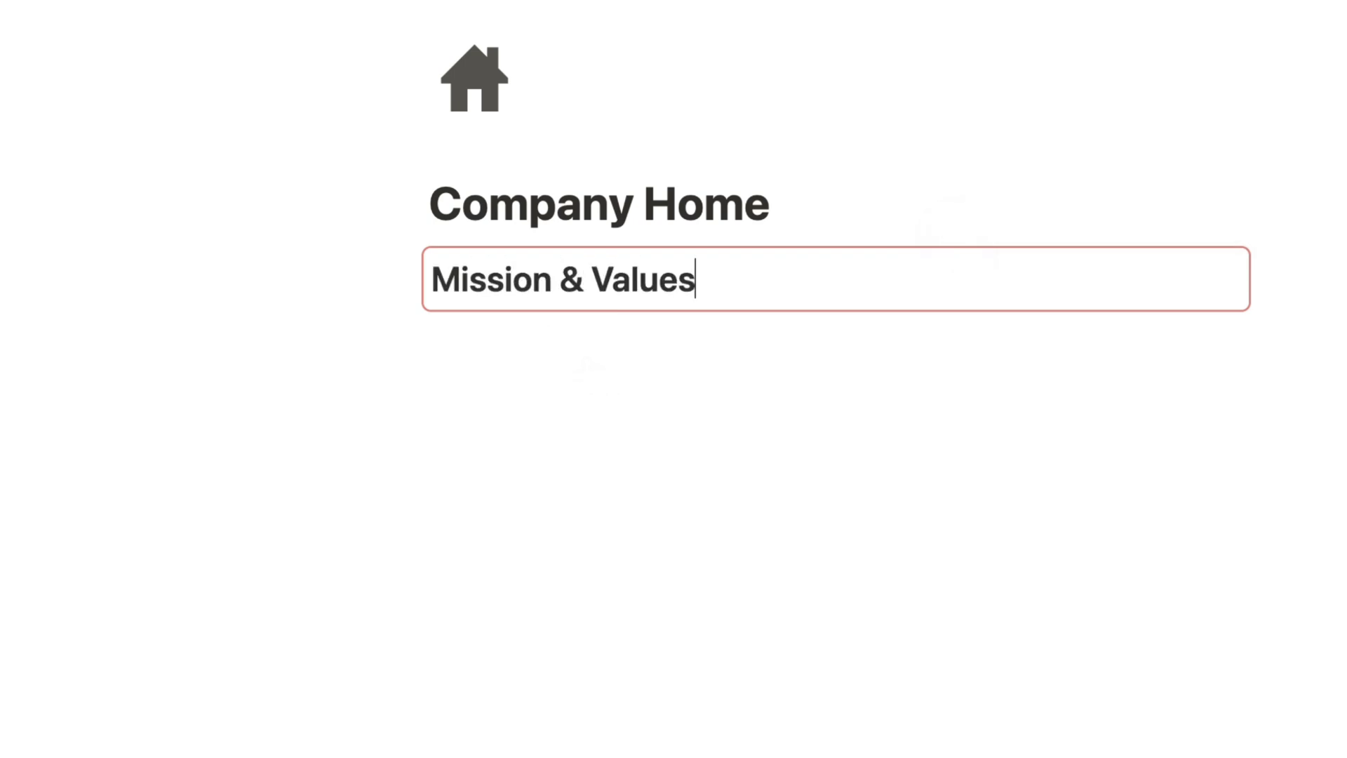
key("Return")
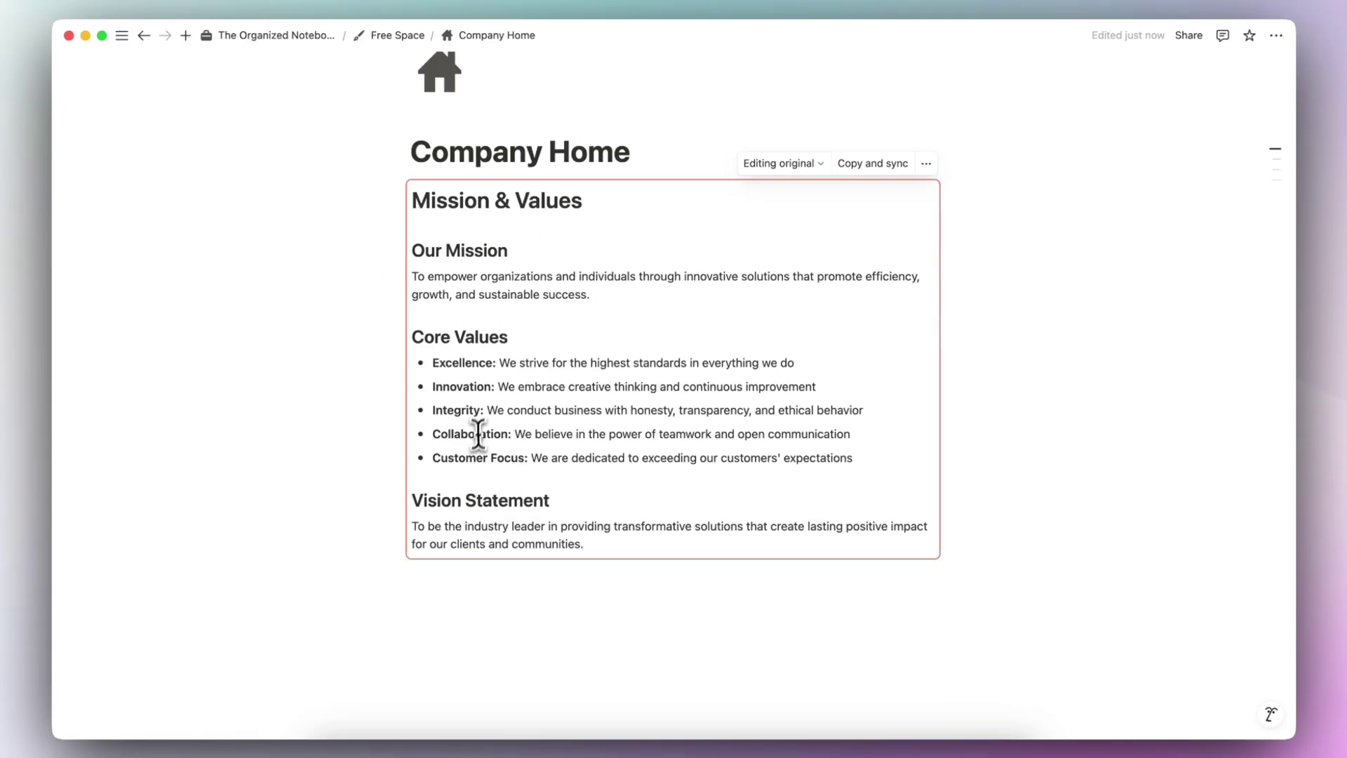
- Add a new subpage titled 'Marketing' below the synced block
left_click(445, 570)
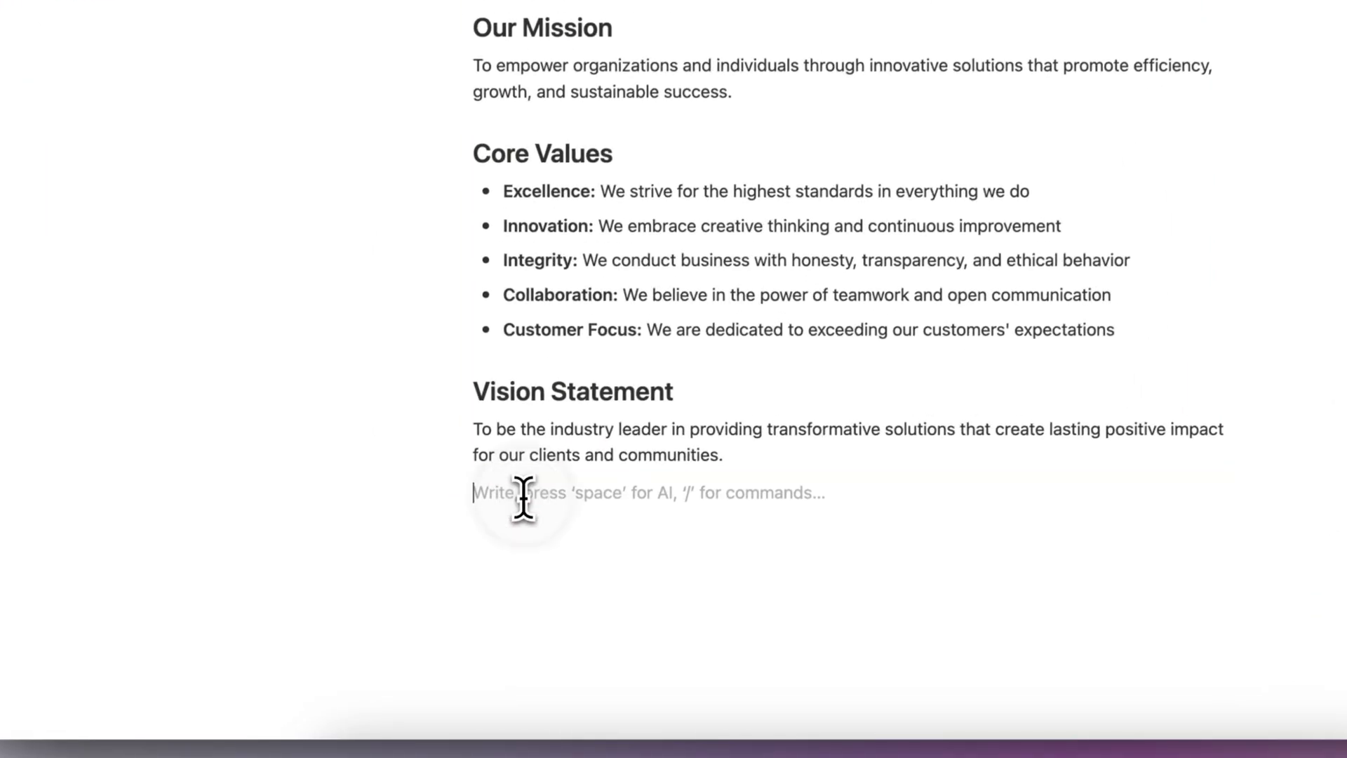
type("/page")
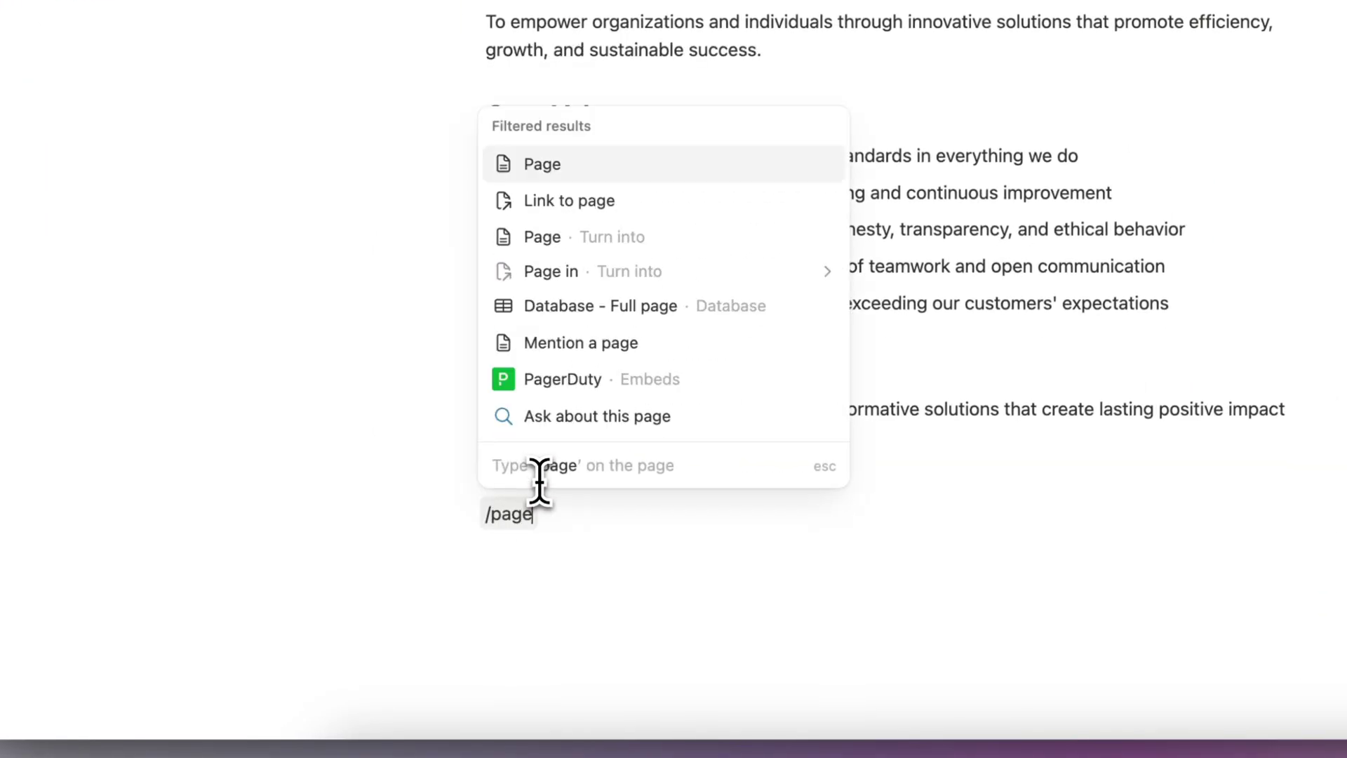
key("Return")
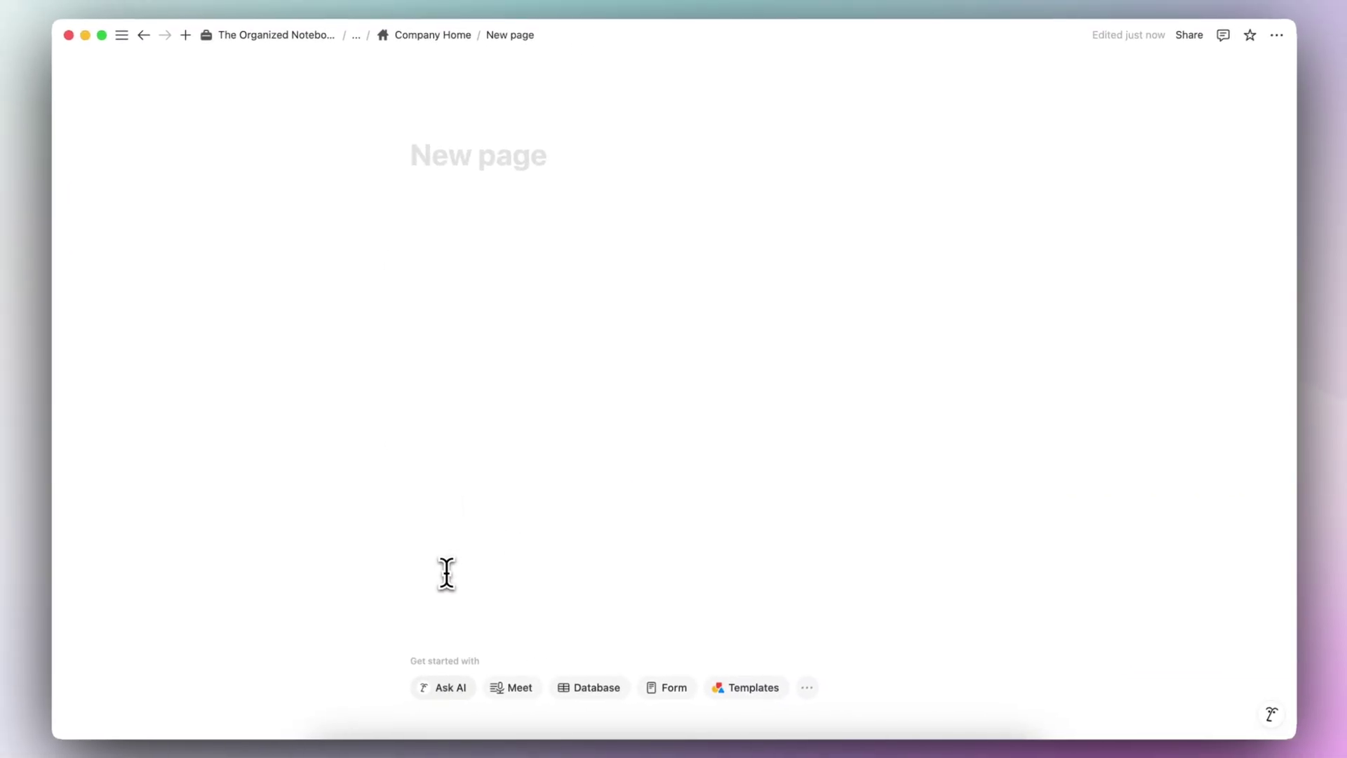
type("Mareeting")
key("Return")
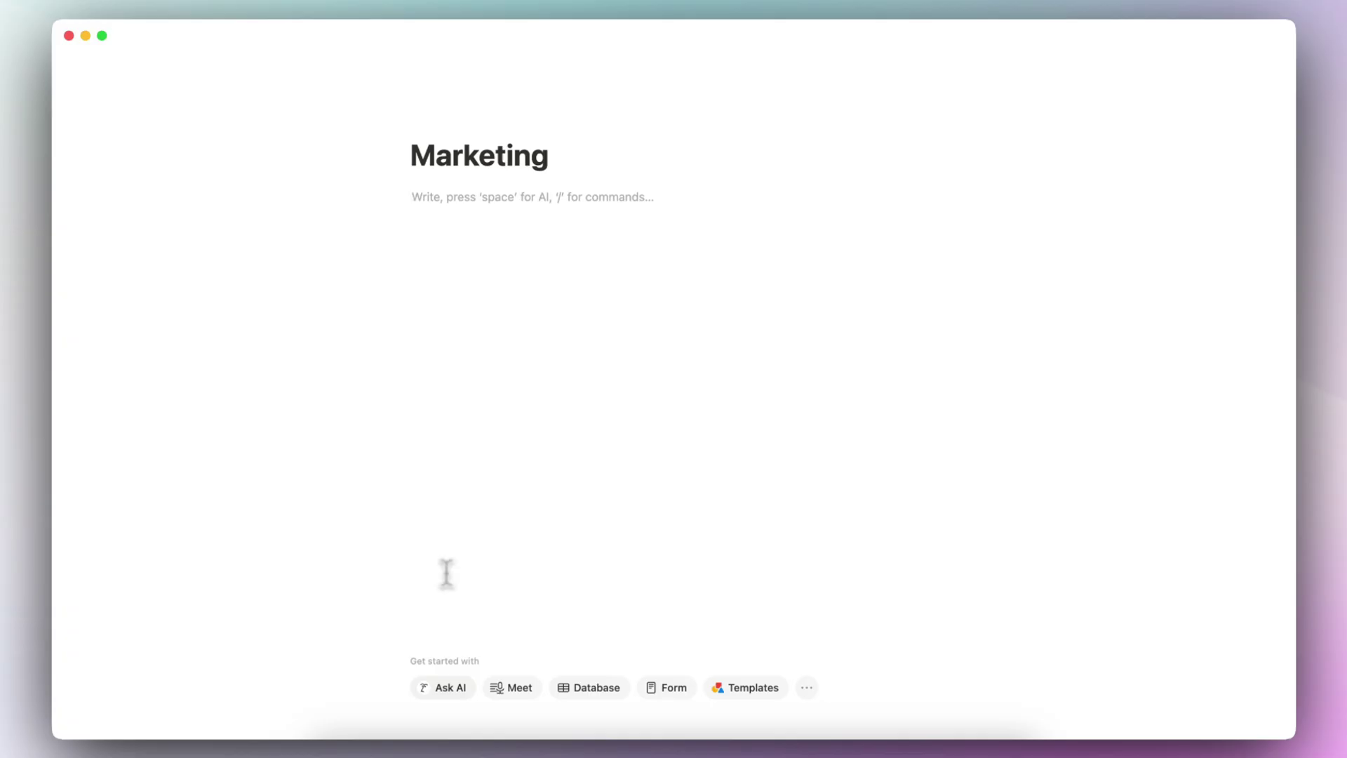
- Copy a link to Company Home's Mission & Values block and paste it on Marketing as a synced block
left_click(386, 34)
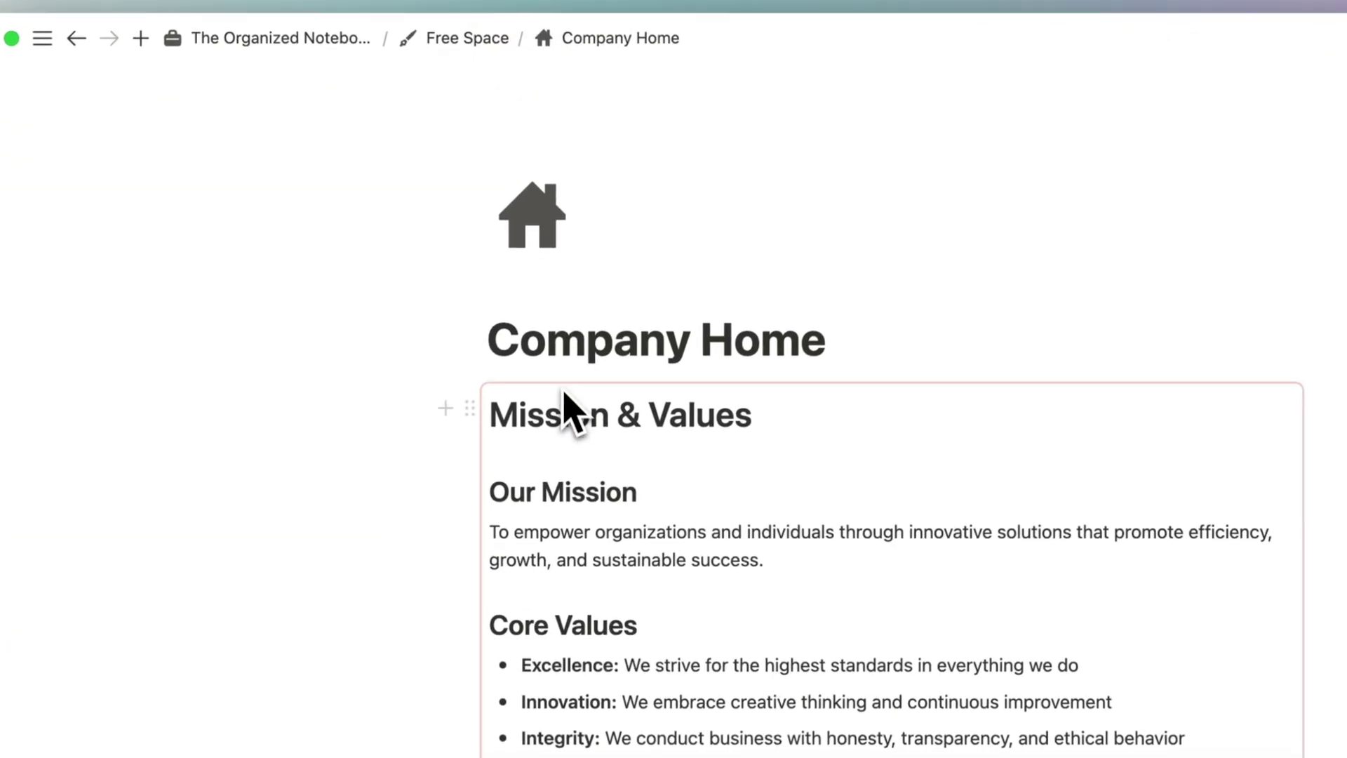
left_click(469, 411)
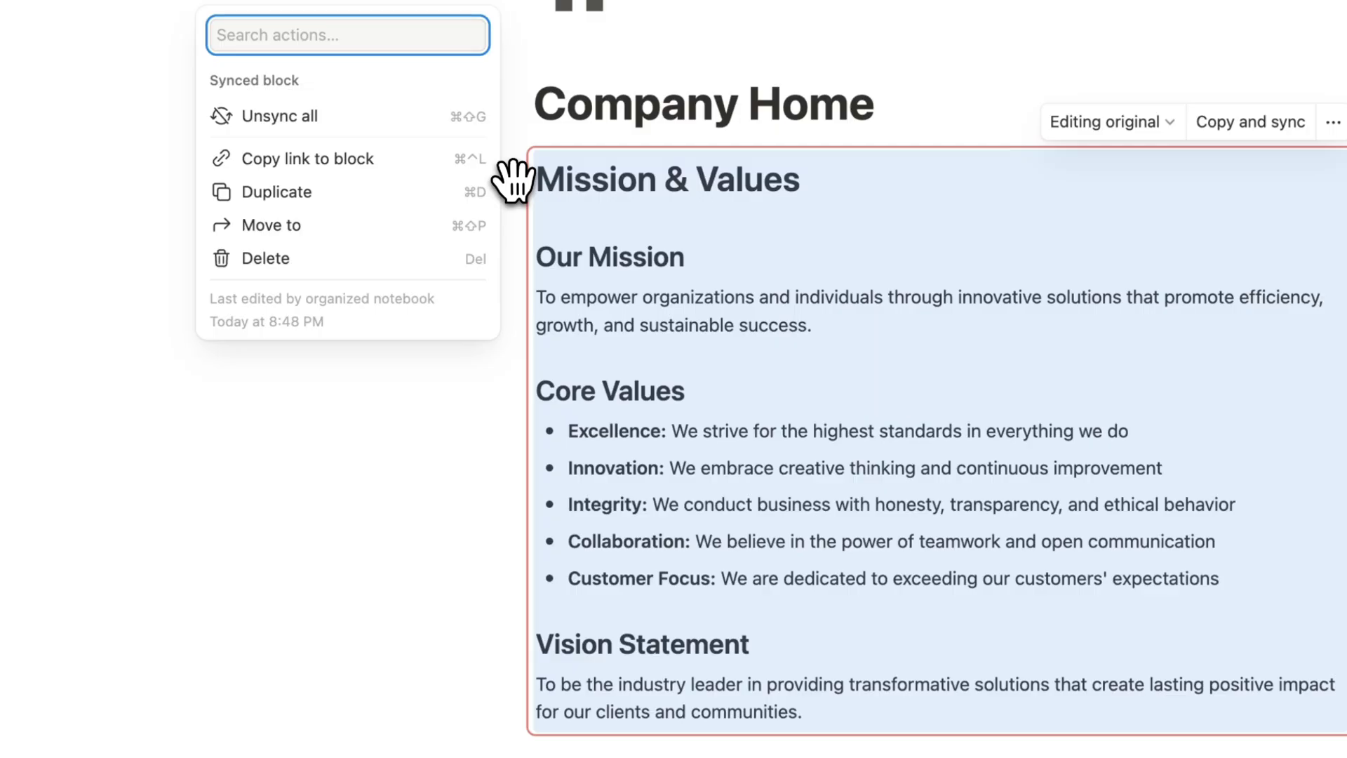
key("super+ctrl+l")
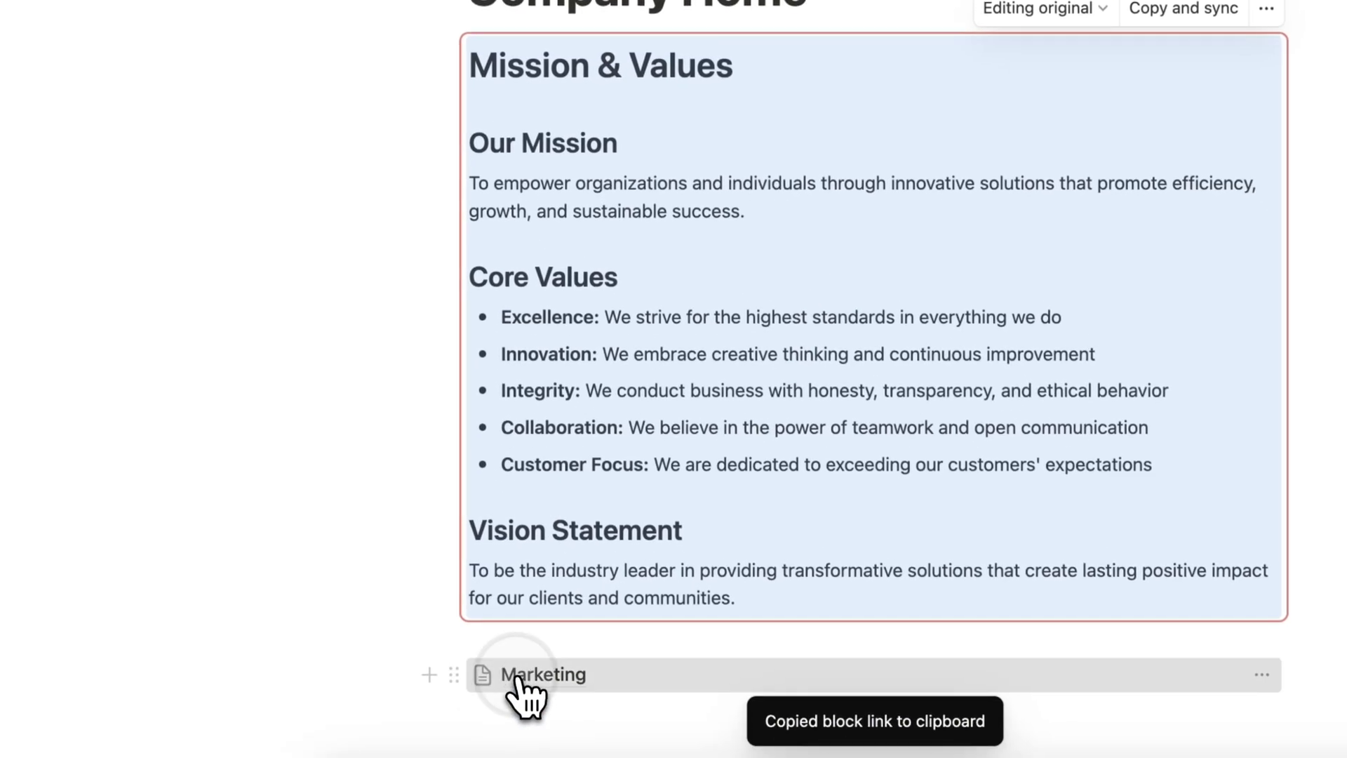
left_click(594, 734)
key("super+v")
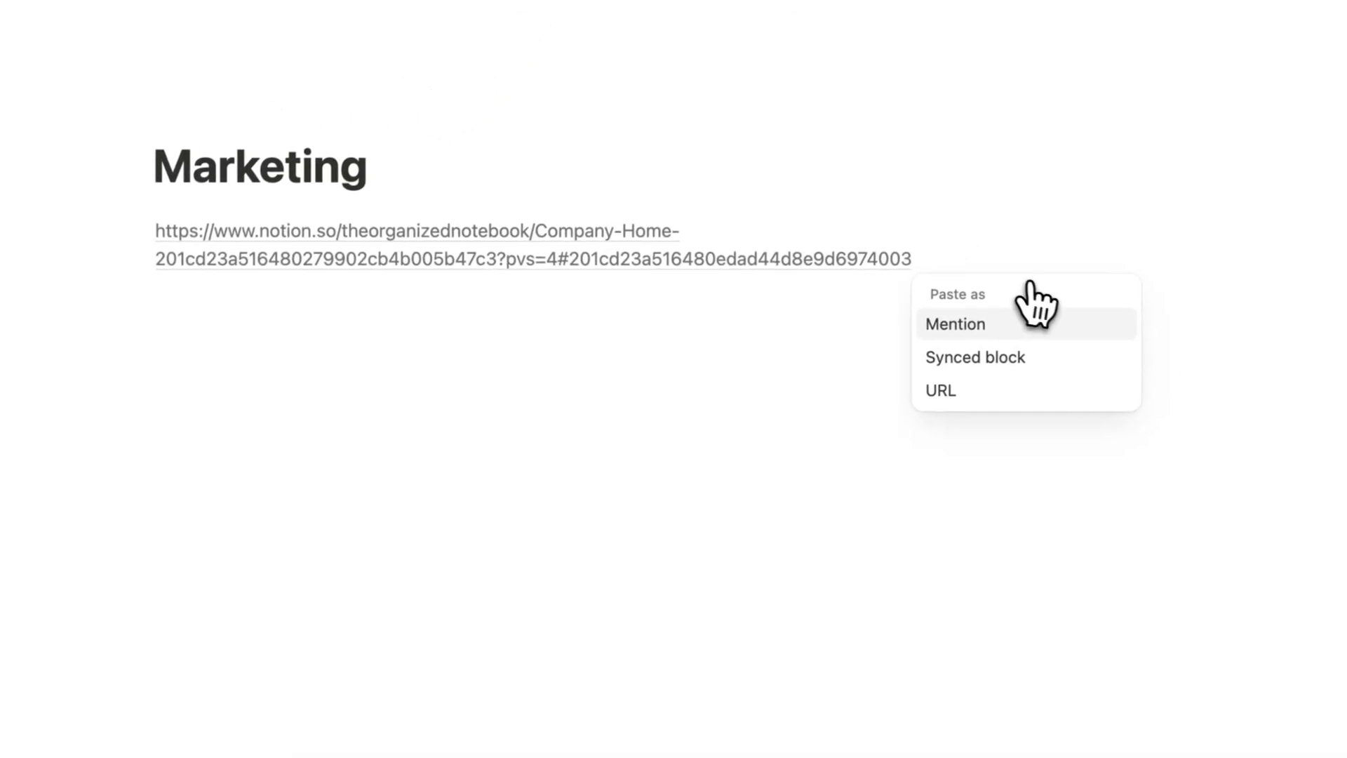
left_click(1156, 308)
left_click(497, 187)
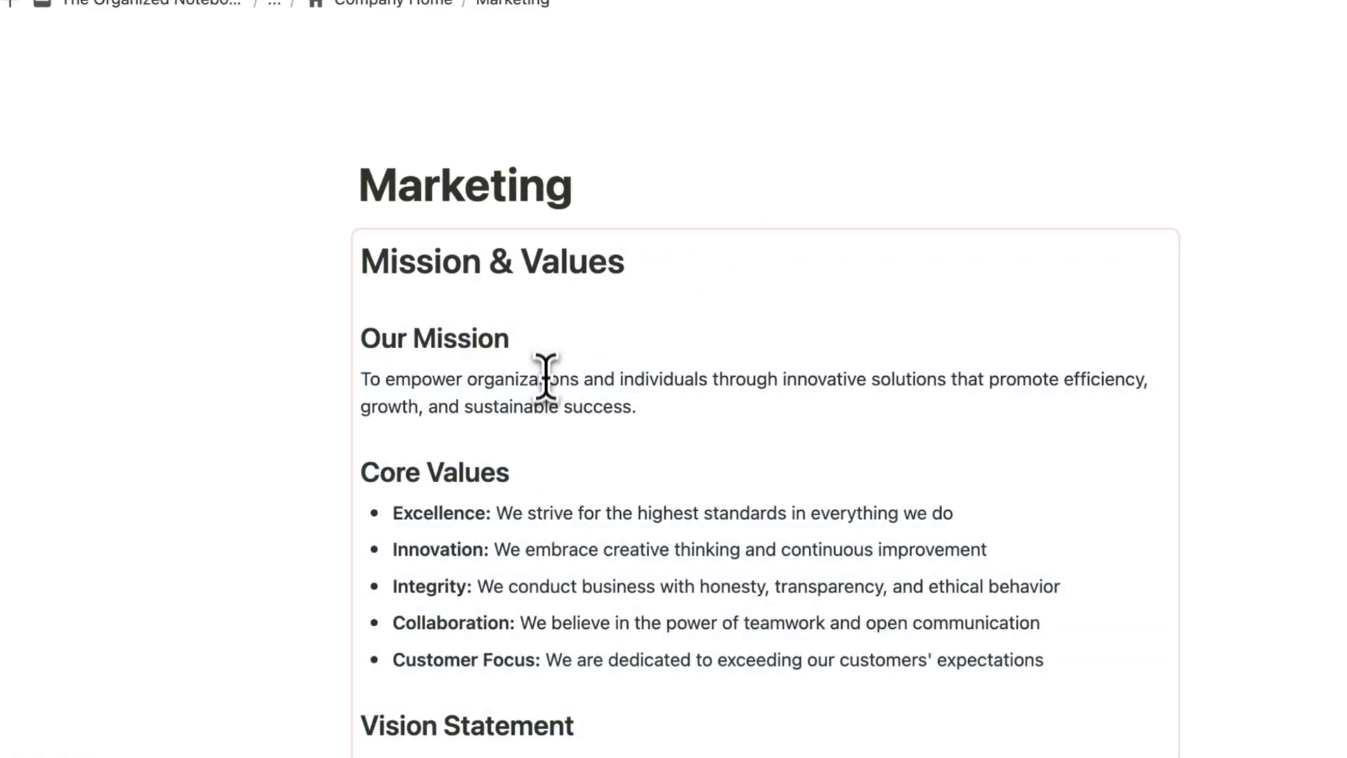
left_click(412, 4)
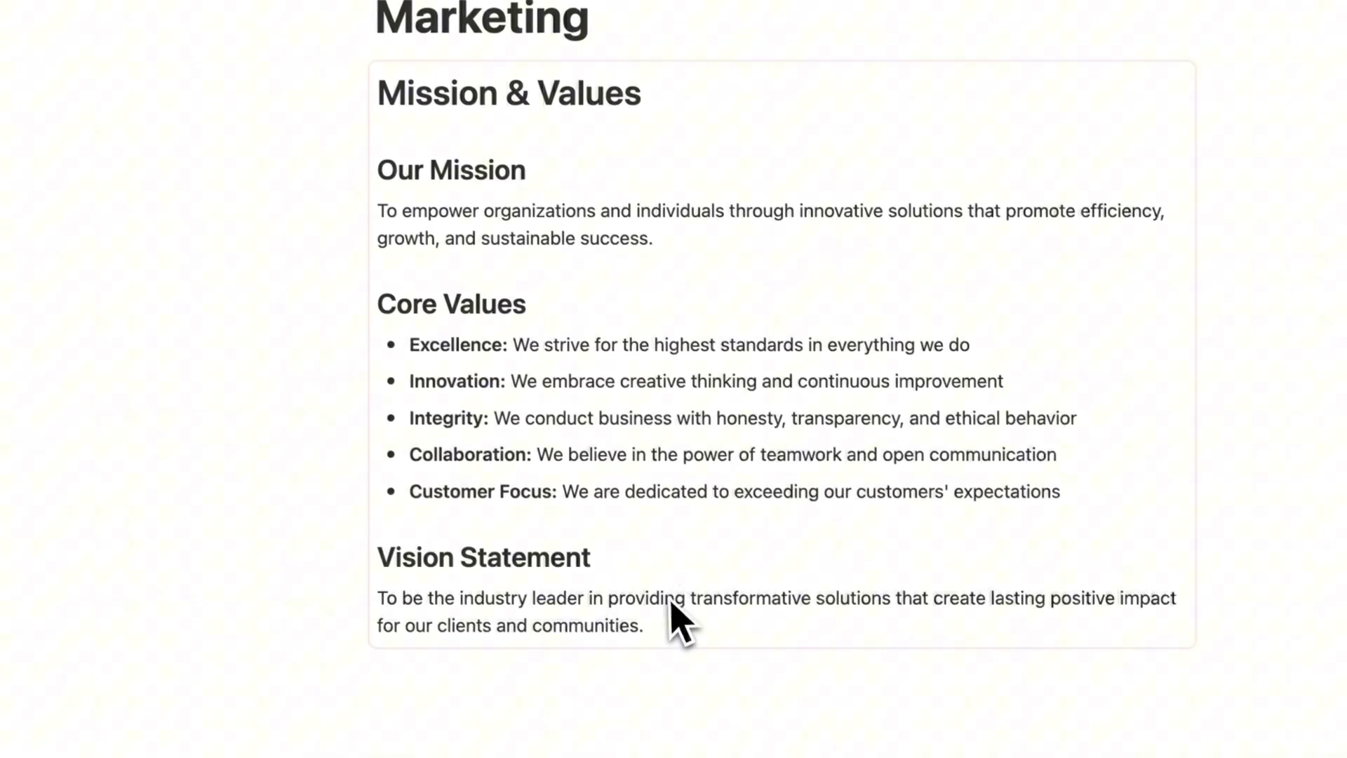
- Replace the synced content with a 'Company Wide Events!' heading and empty bullet, checking Company Home and Marketing
left_click_drag(660, 627, 376, 87)
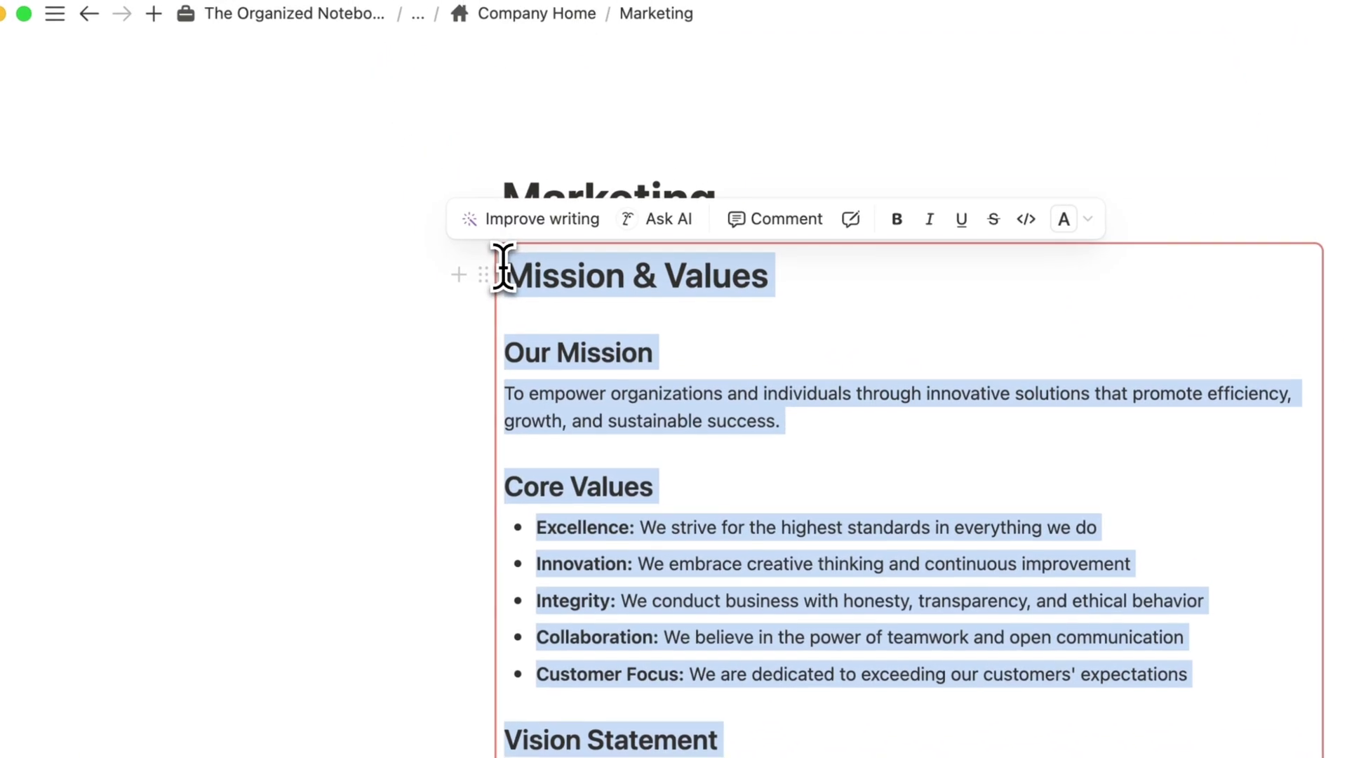
type("Com")
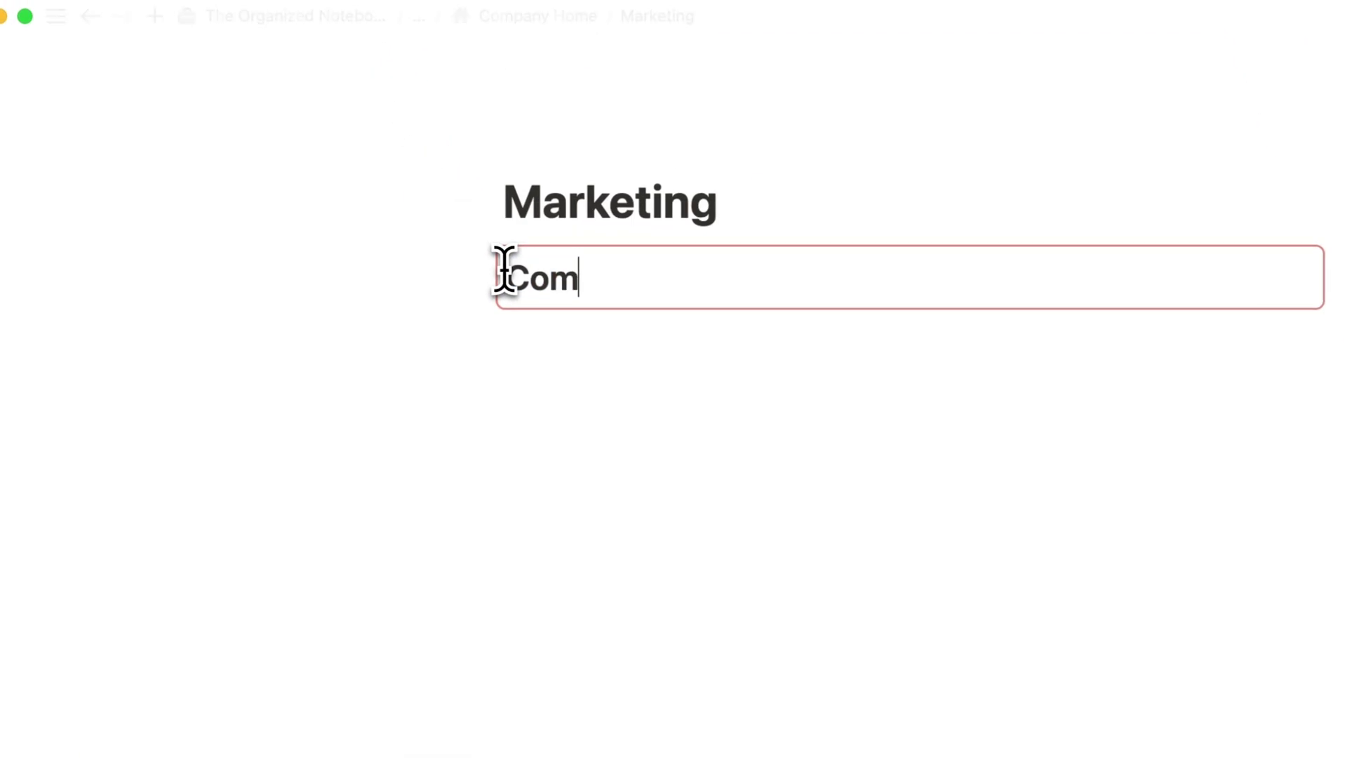
type("pany Wide Events!")
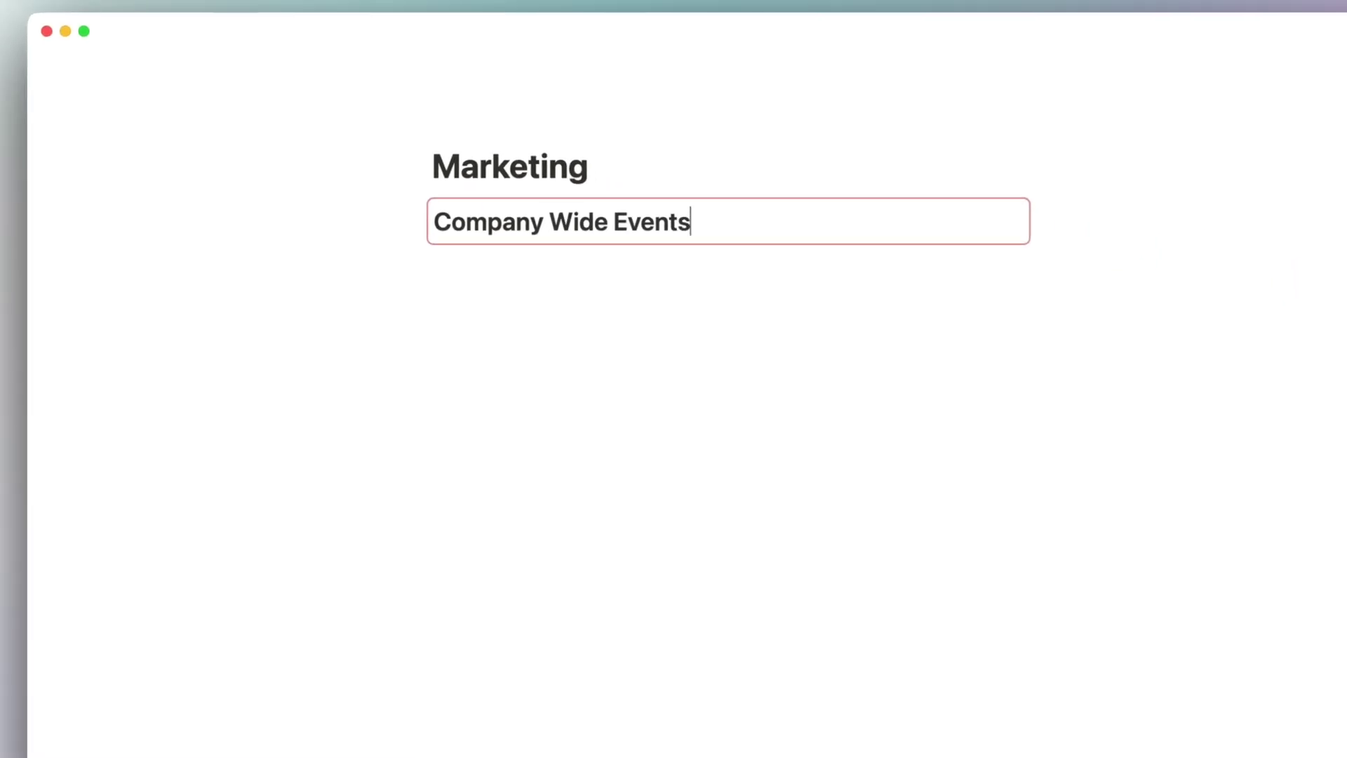
key("Return")
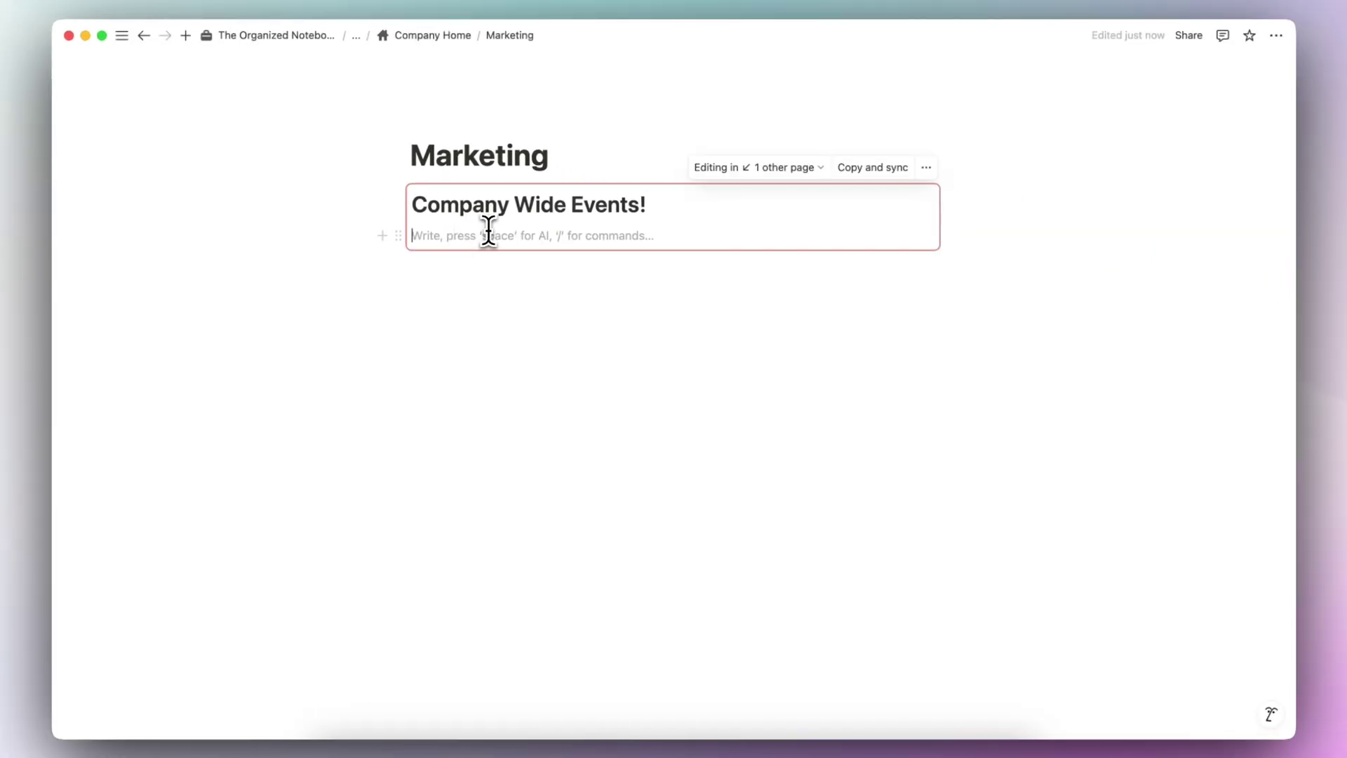
type("-")
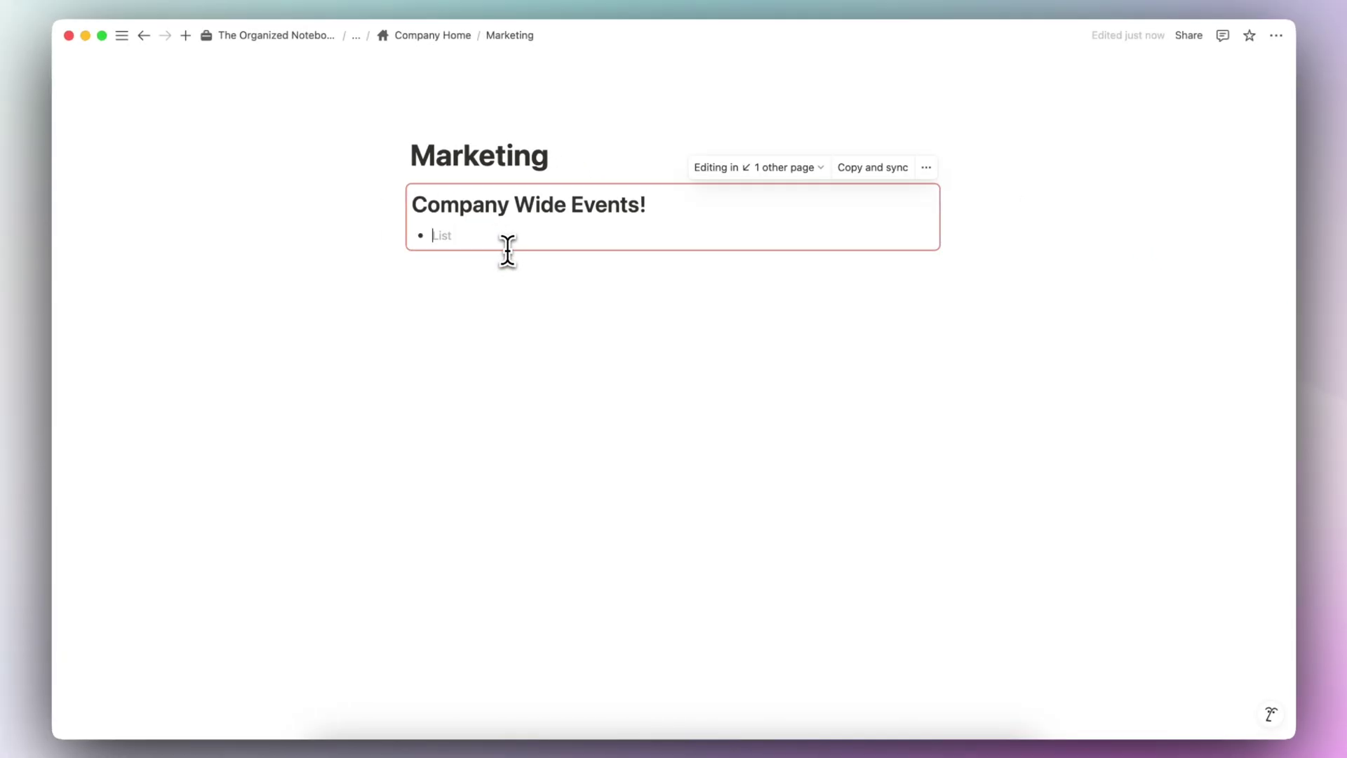
left_click(424, 39)
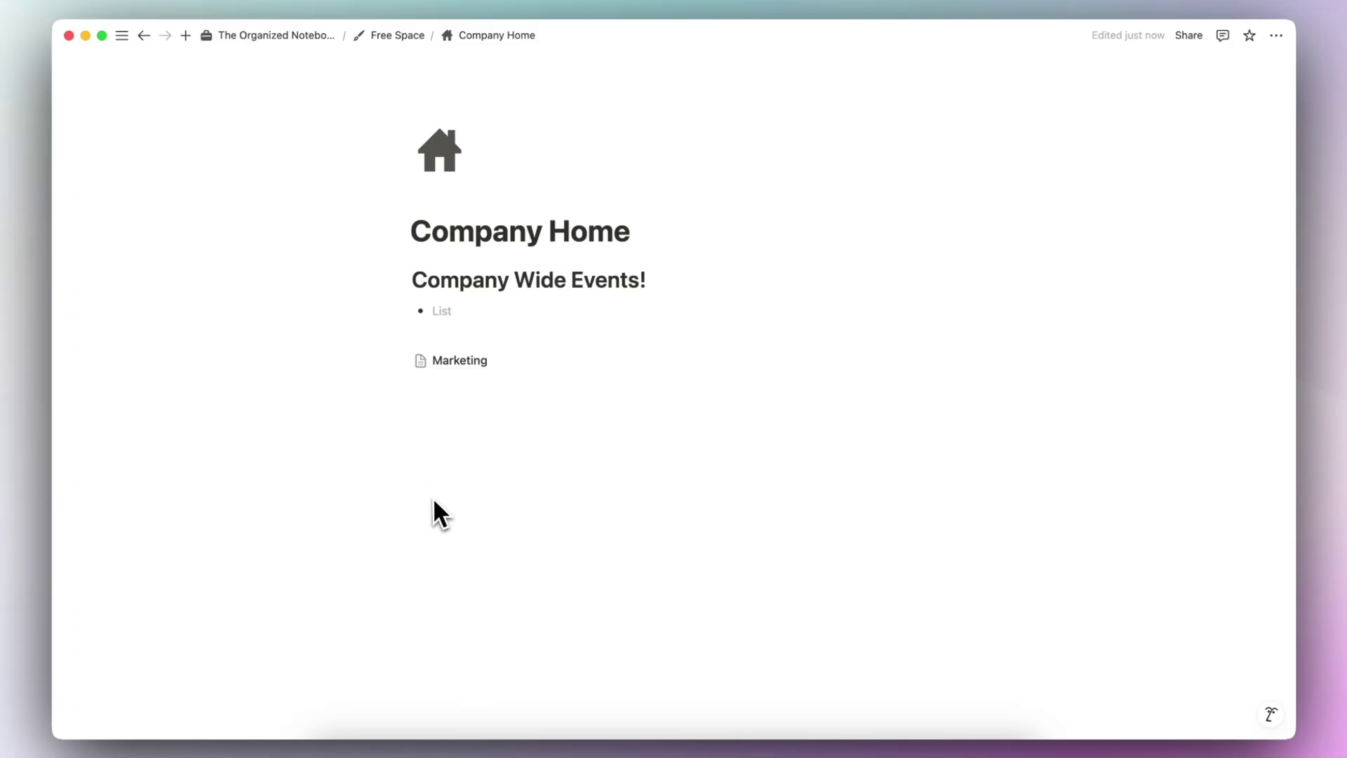
left_click(482, 359)
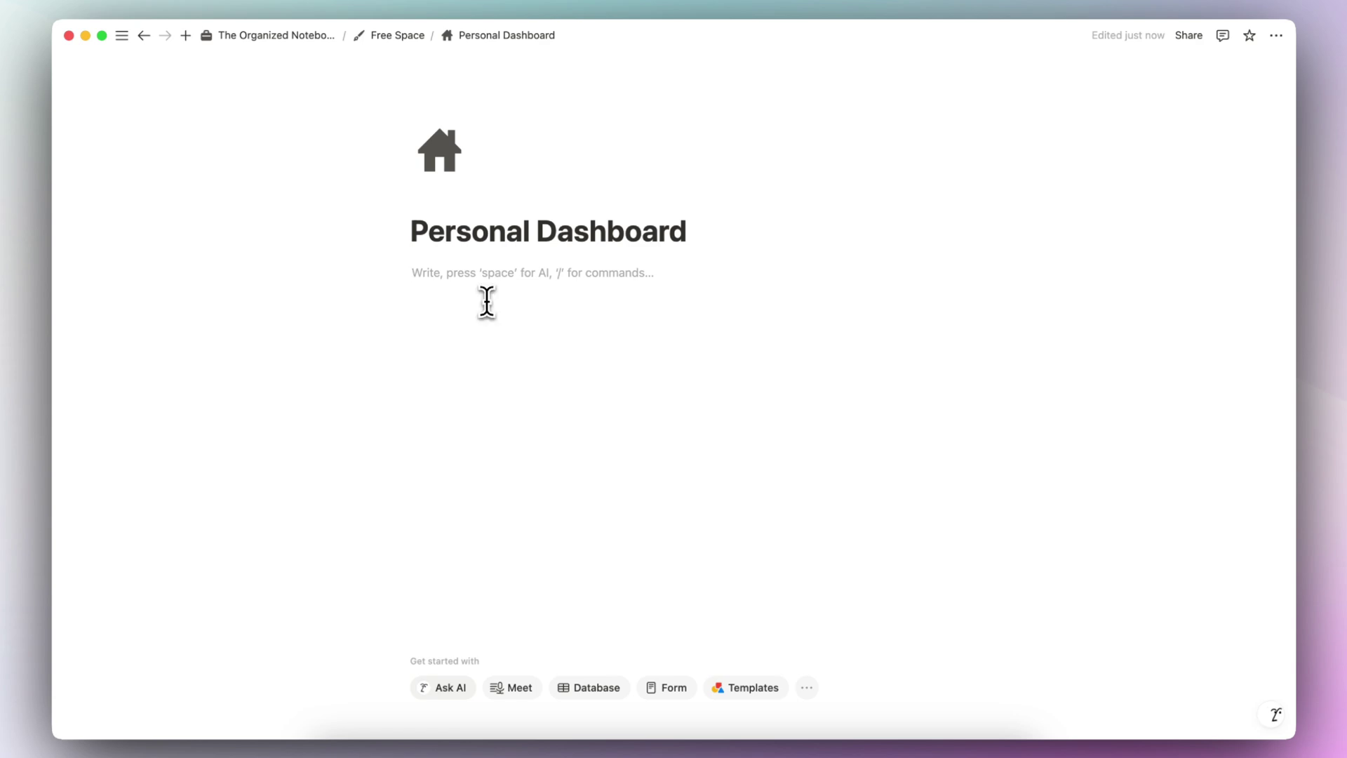
- Insert a new empty inline database titled 'Daily Planner' and add one empty row
type("/data")
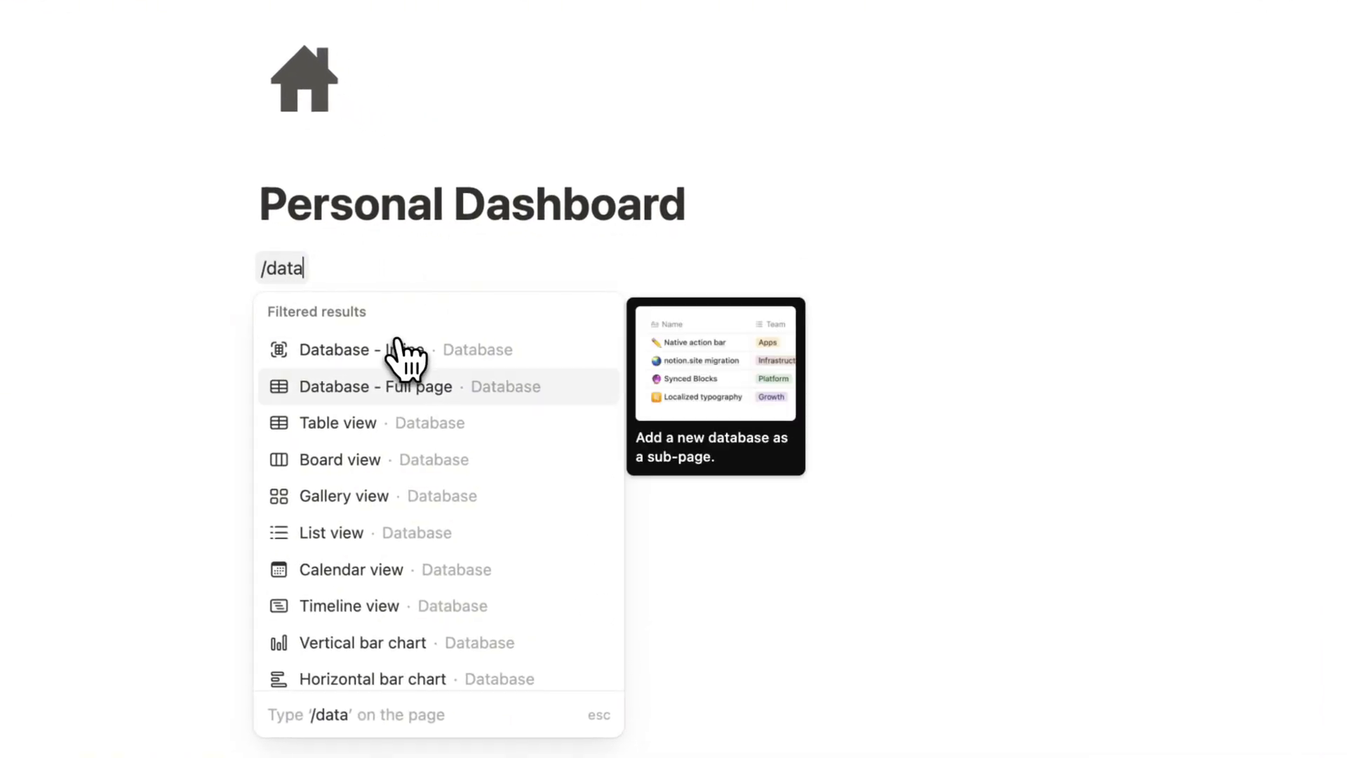
left_click(452, 351)
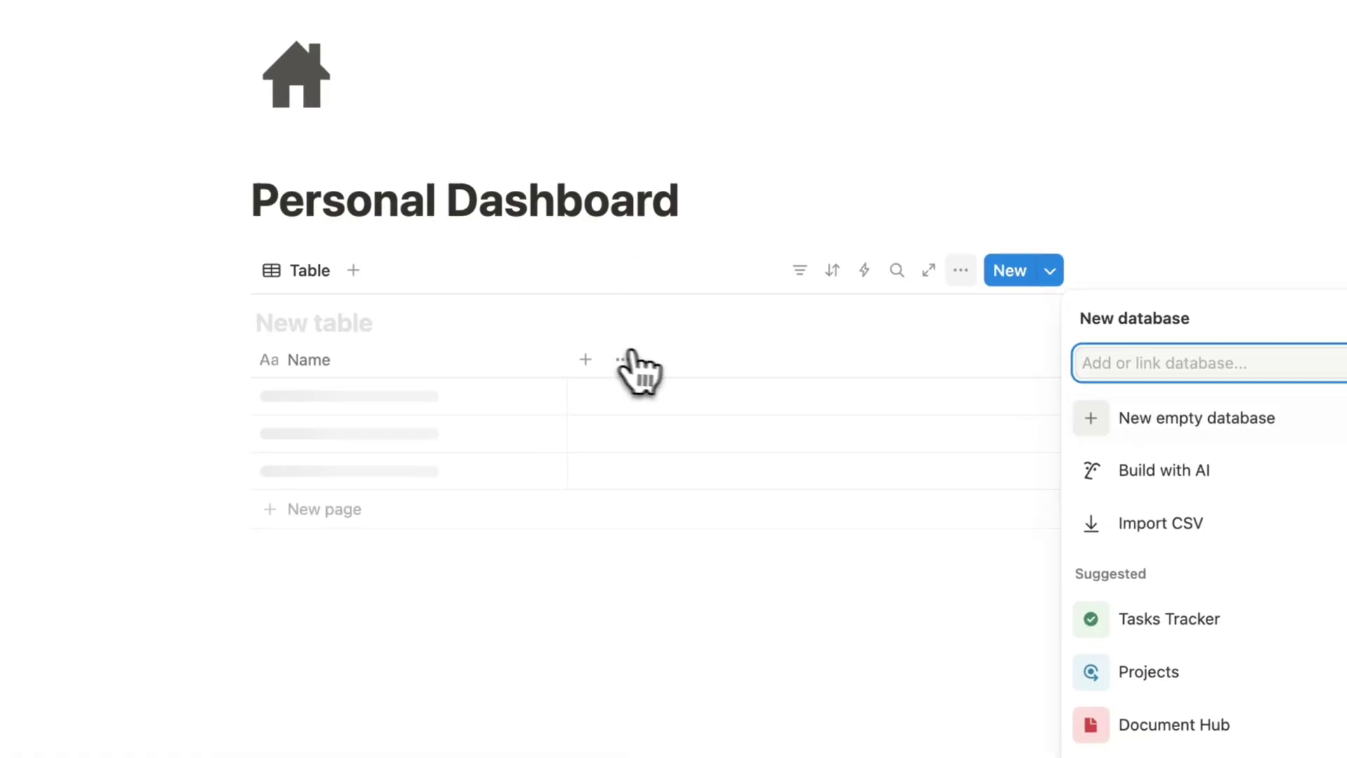
left_click(1032, 367)
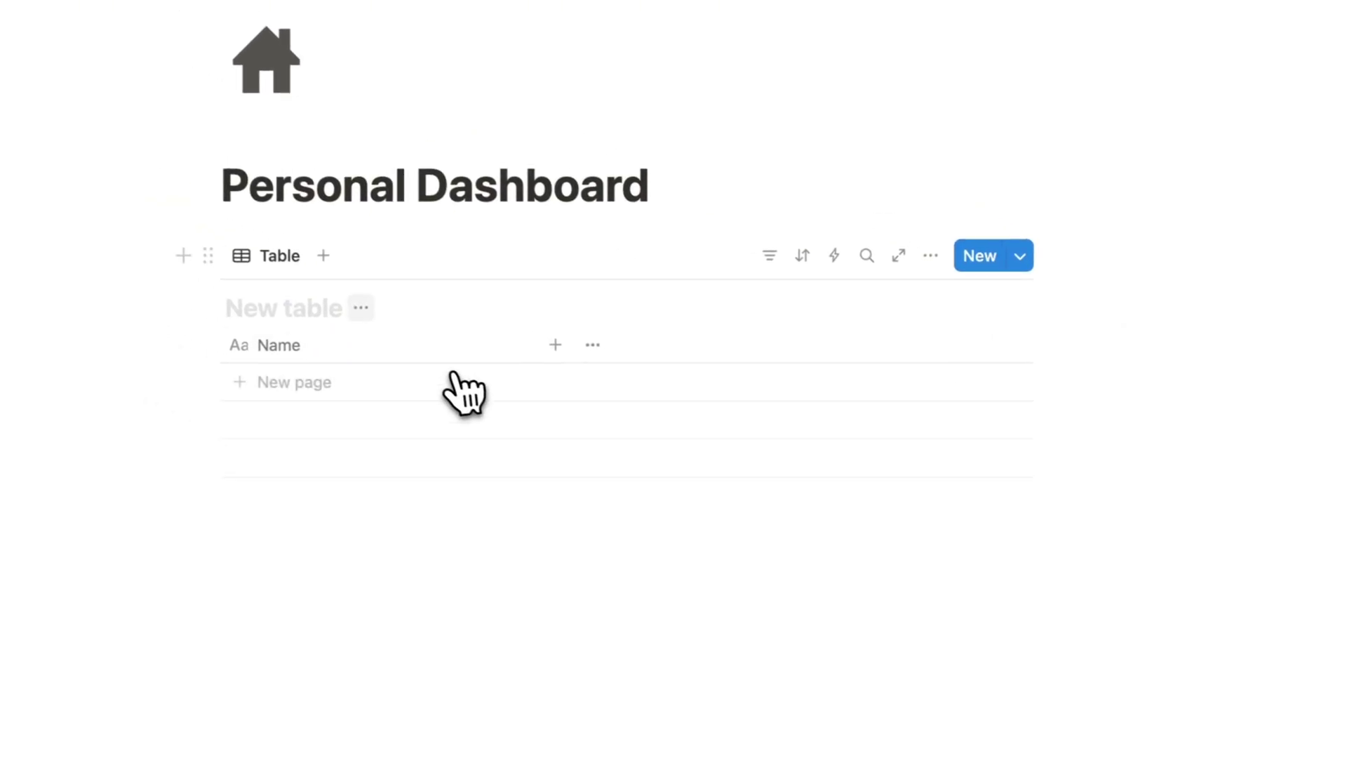
type("Daily Planner")
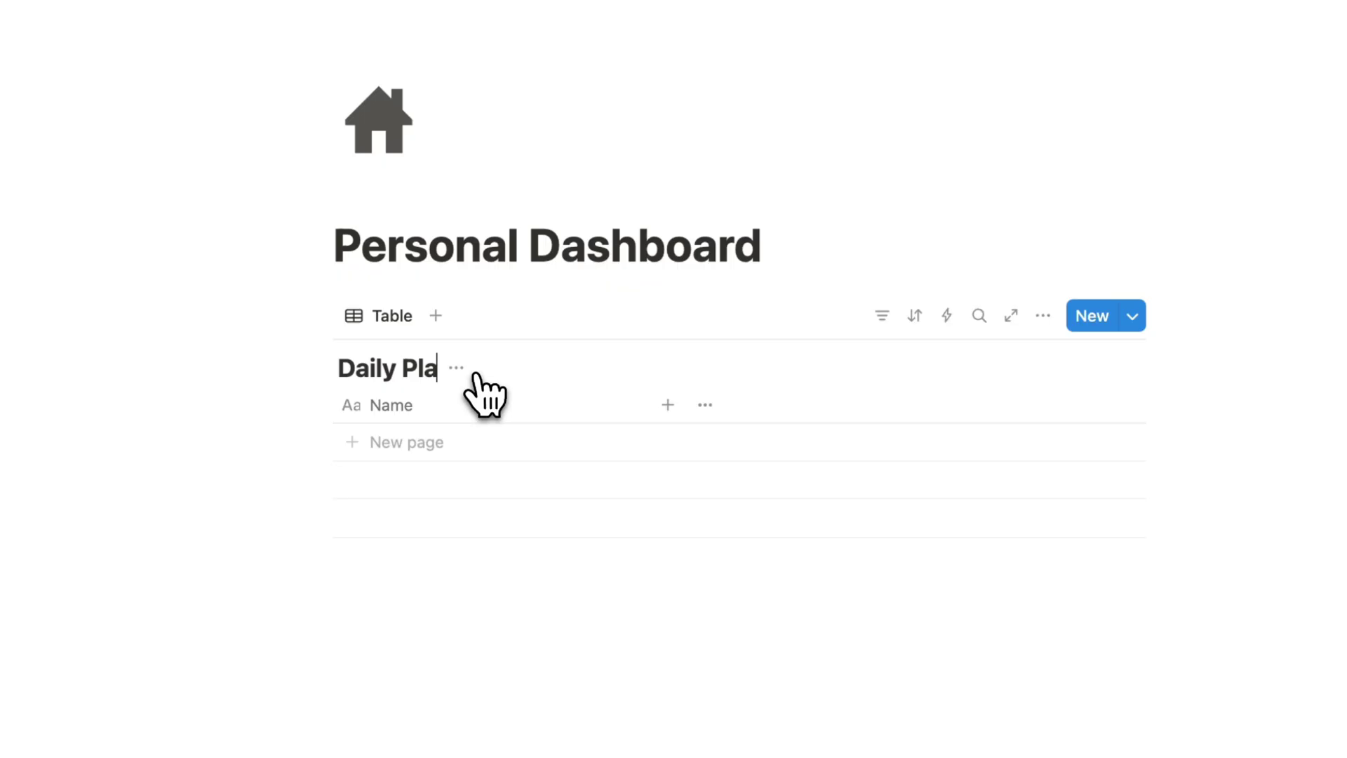
left_click(502, 450)
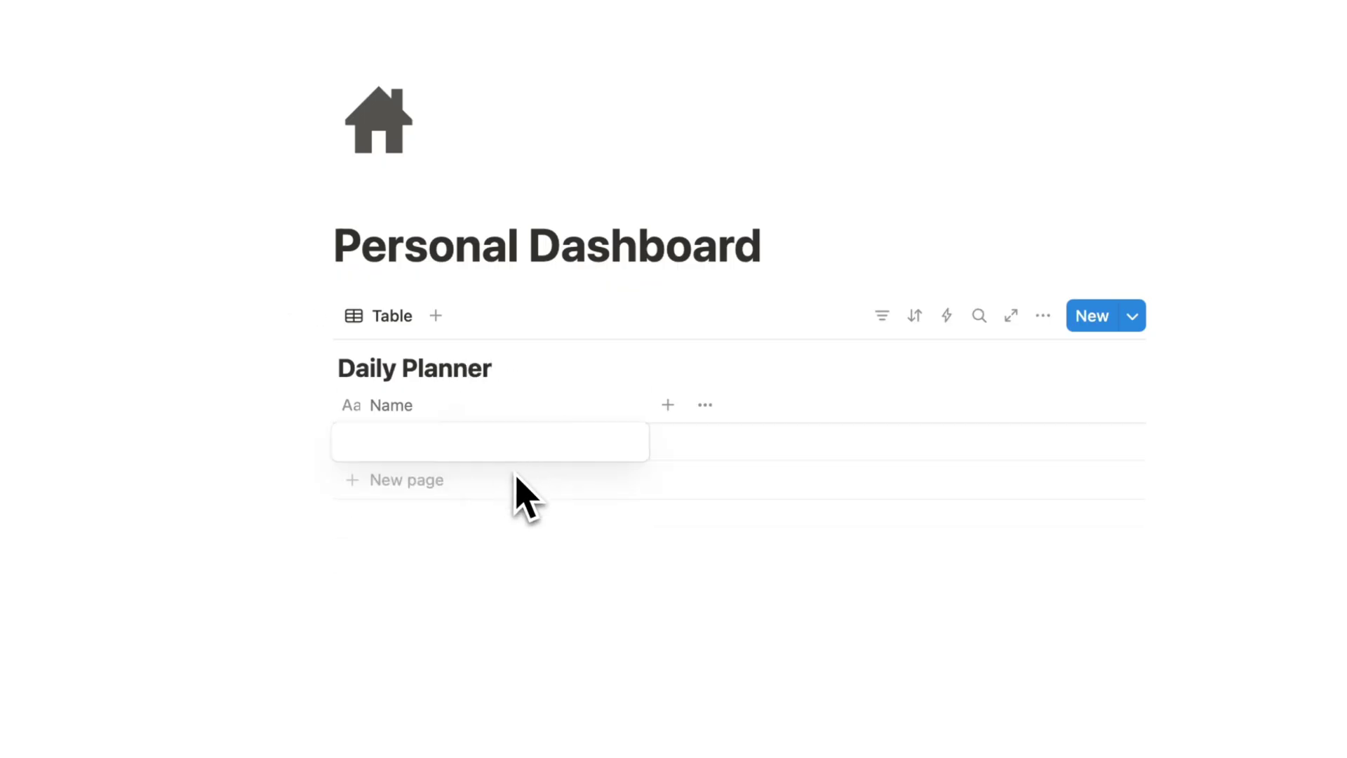
left_click(553, 490)
left_click(608, 444)
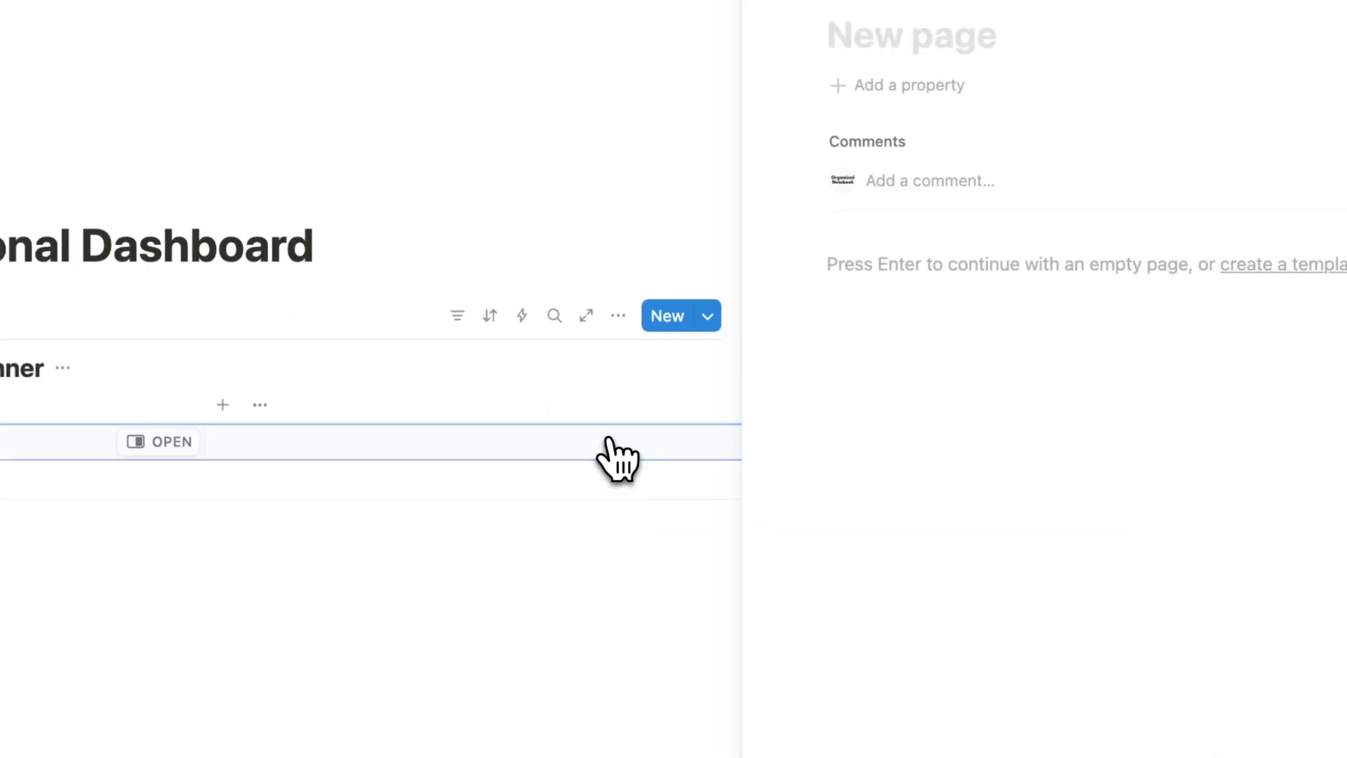
key("Escape")
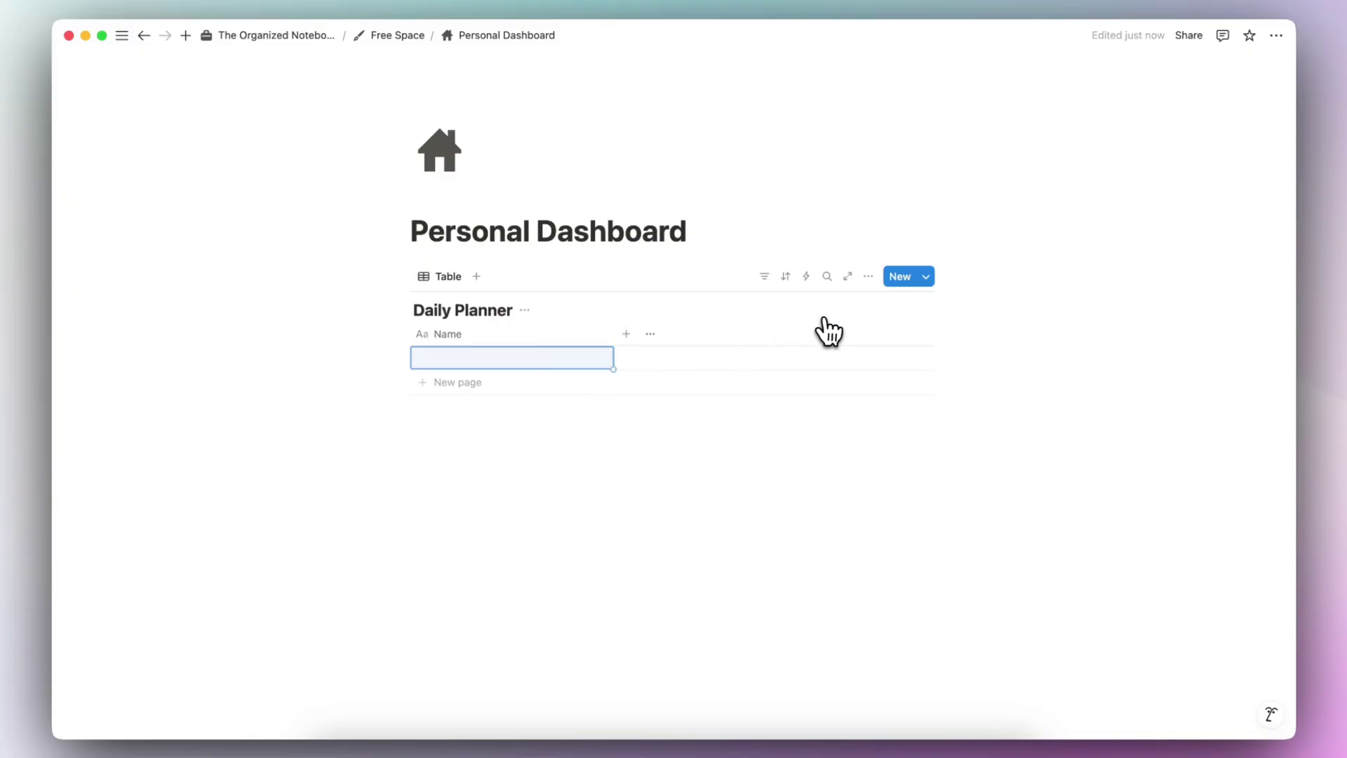
- Create a new Daily Planner template titled Daily Plan and insert a synced block
left_click(927, 277)
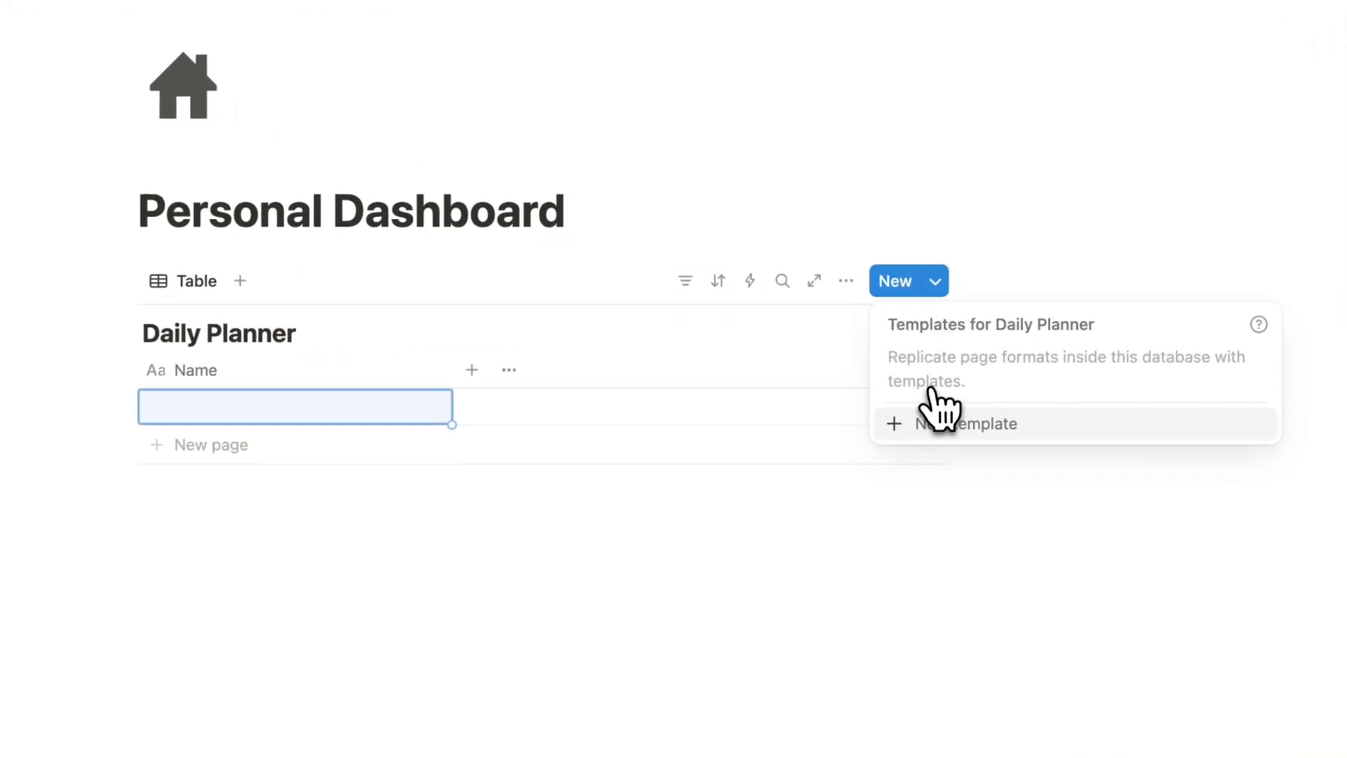
left_click(954, 442)
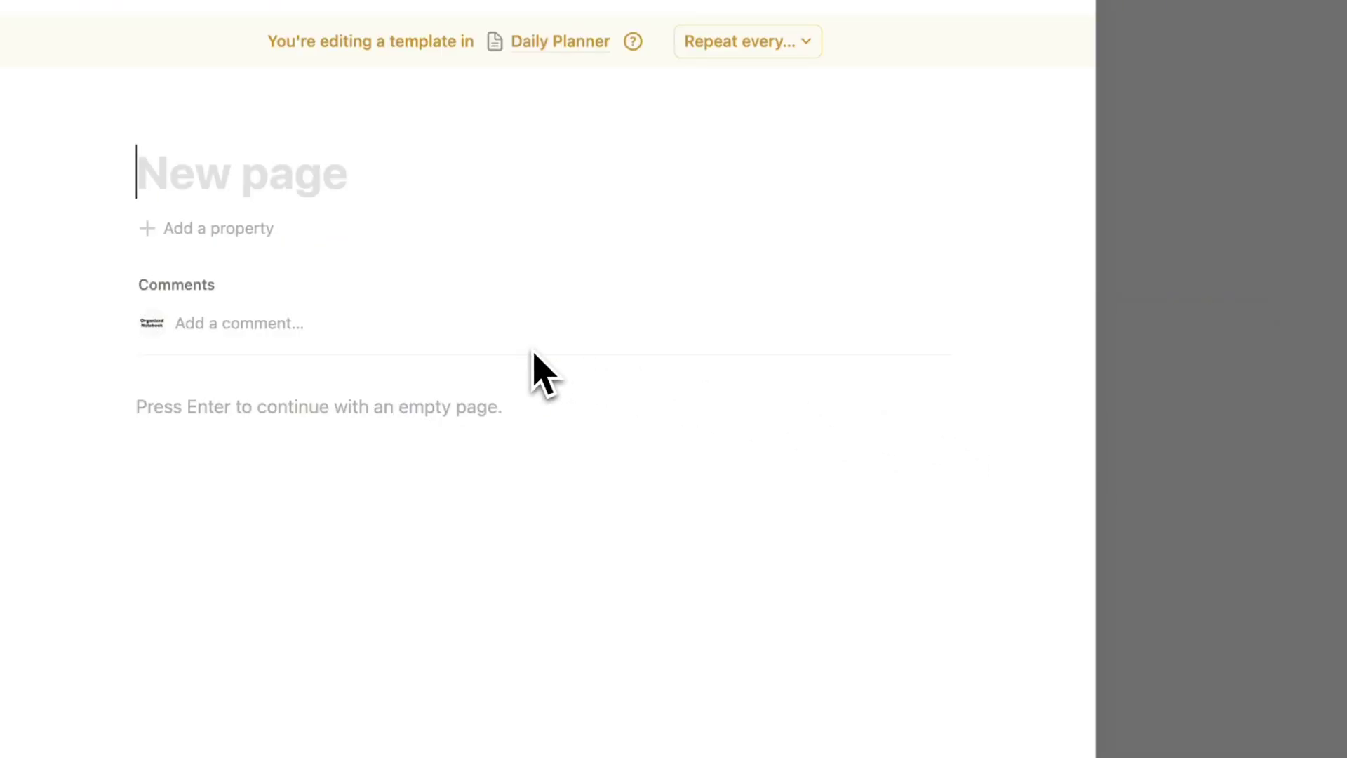
type("Dail")
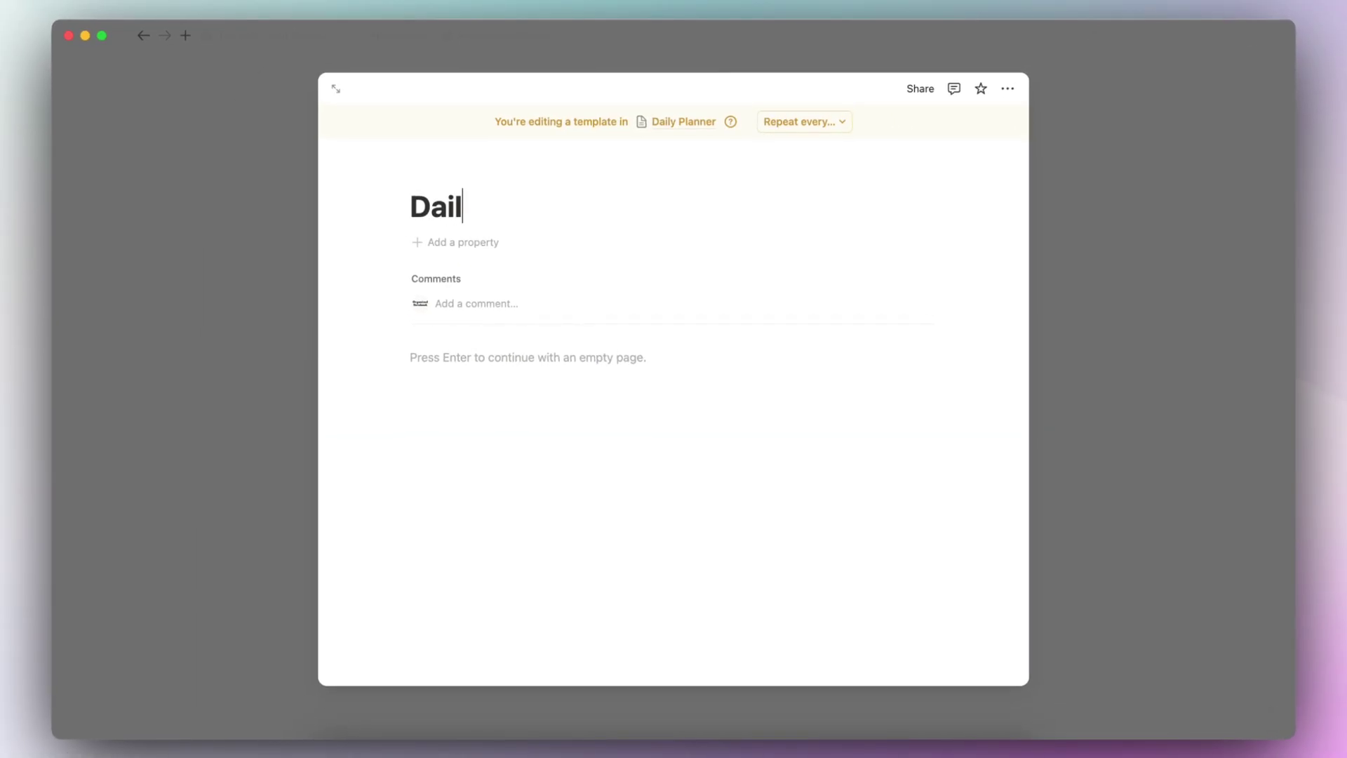
type("y N")
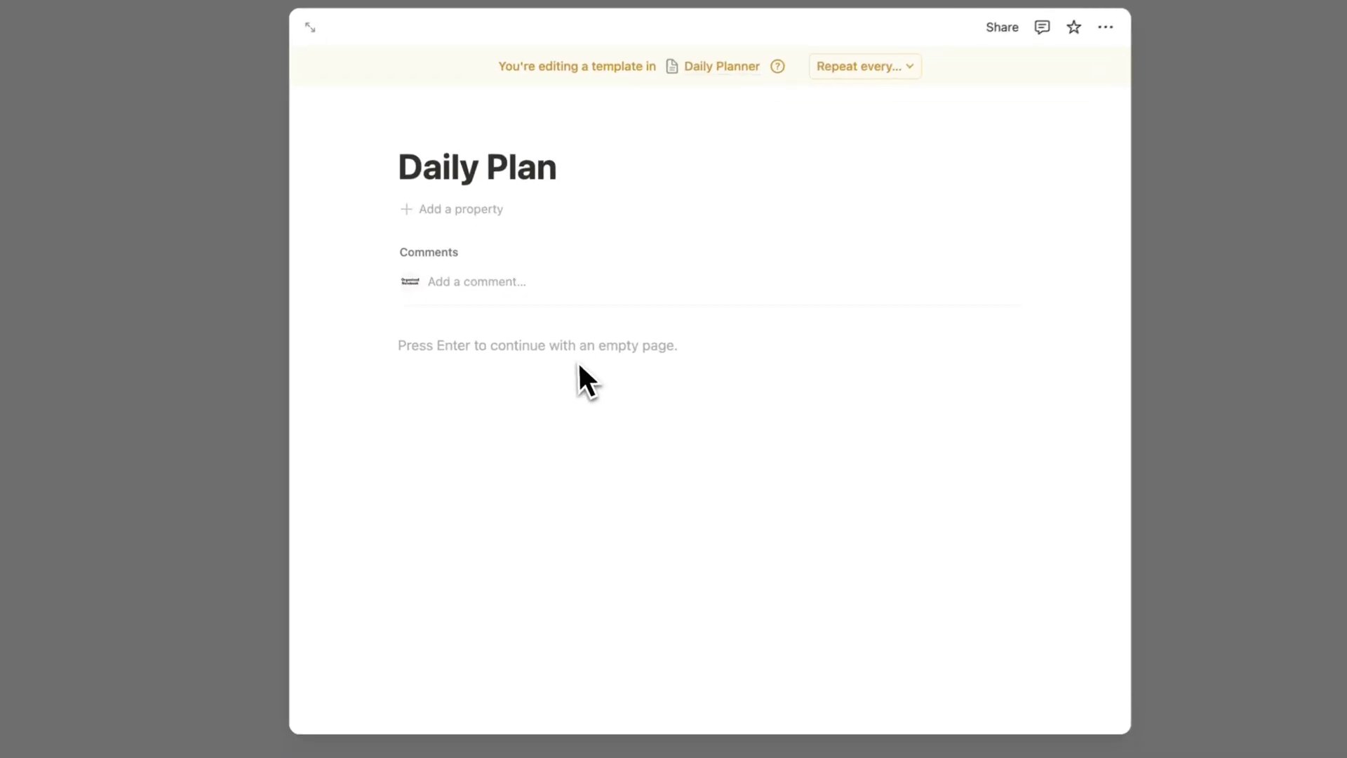
key("Return")
type("/sy")
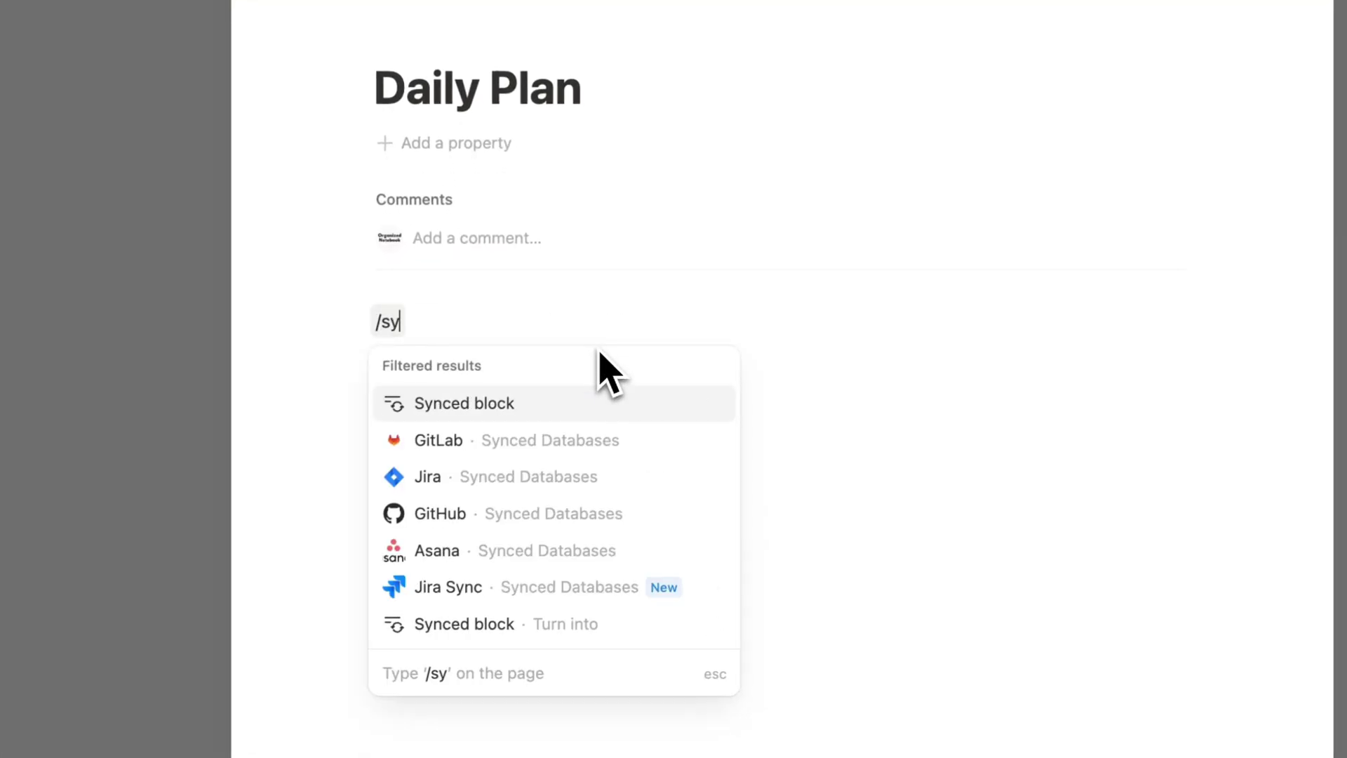
left_click(559, 403)
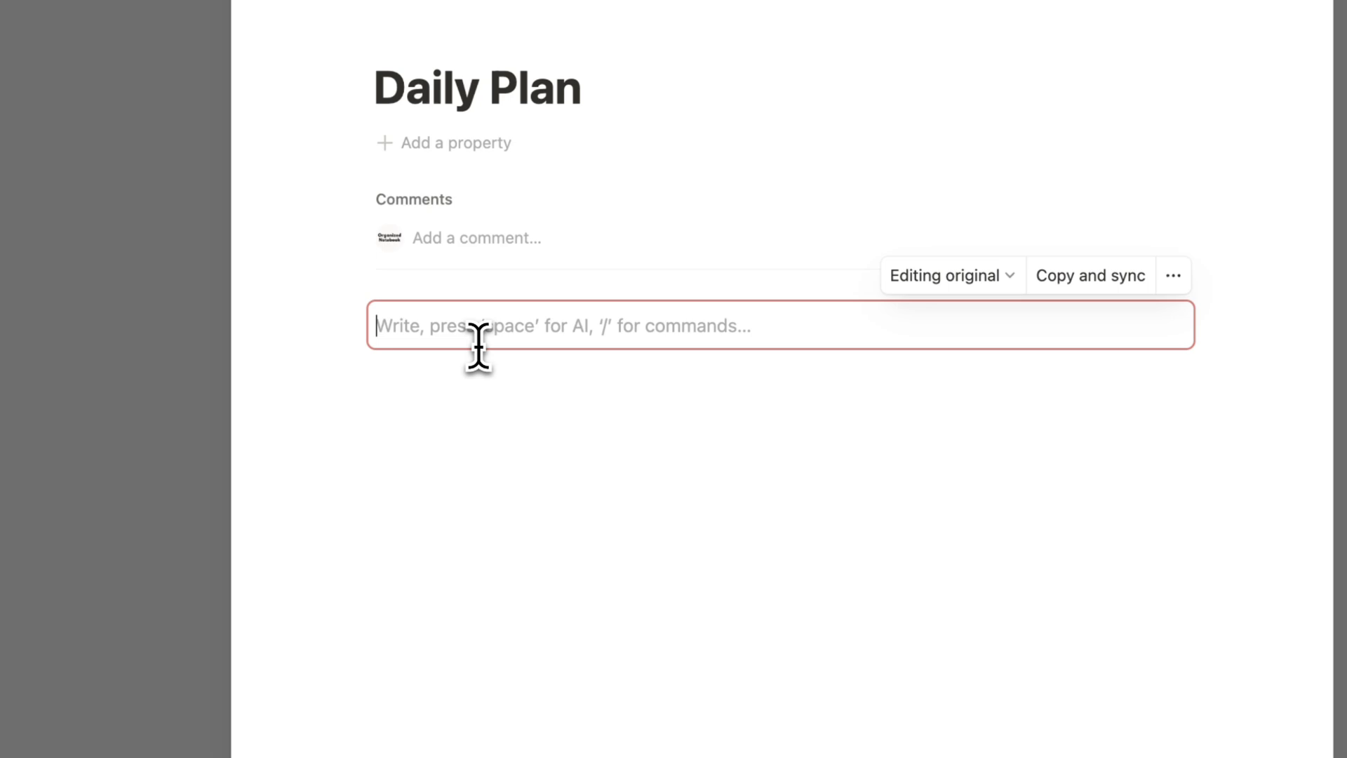
- Fill the synced block with a To-Do List of four to-dos and a Today's Plans Heading 3
type("To-Do List")
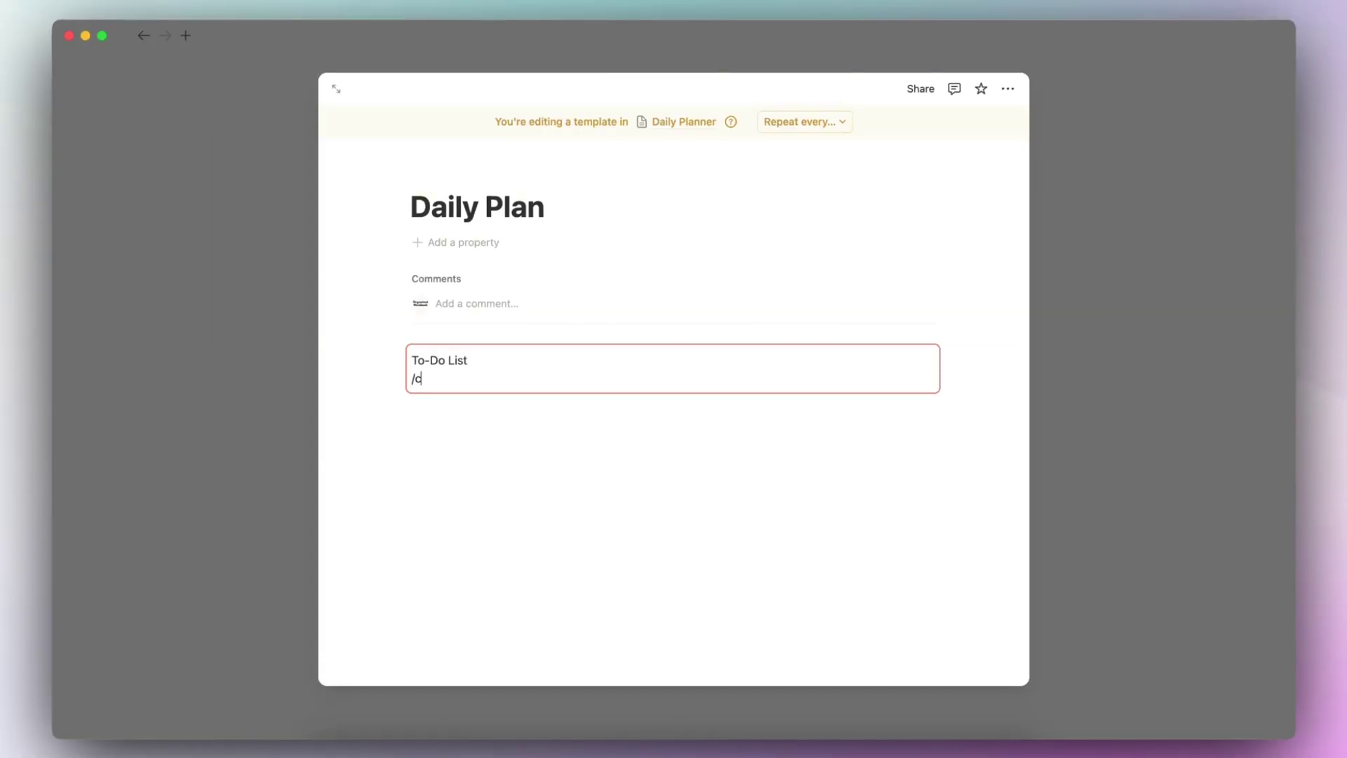
type("/t")
key("Return")
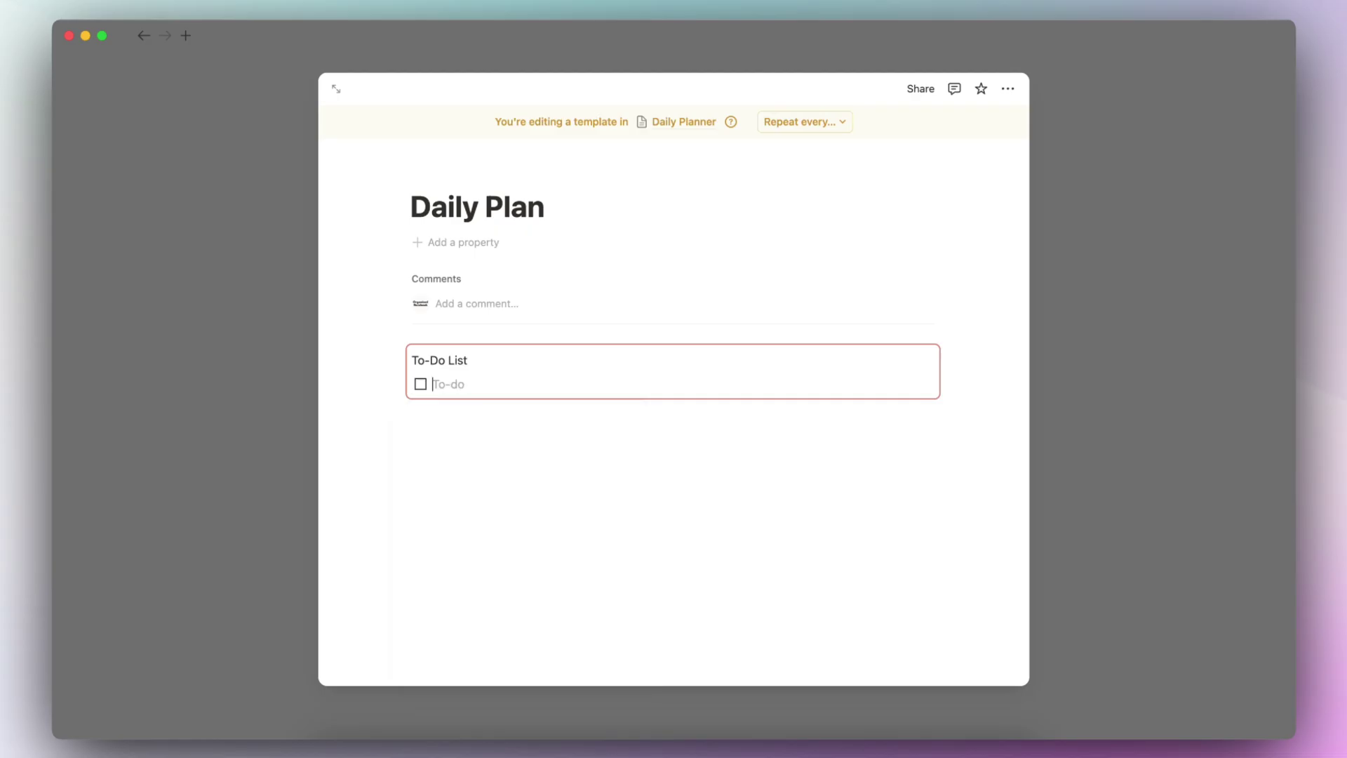
key("Return")
key("Return")
key("Return")
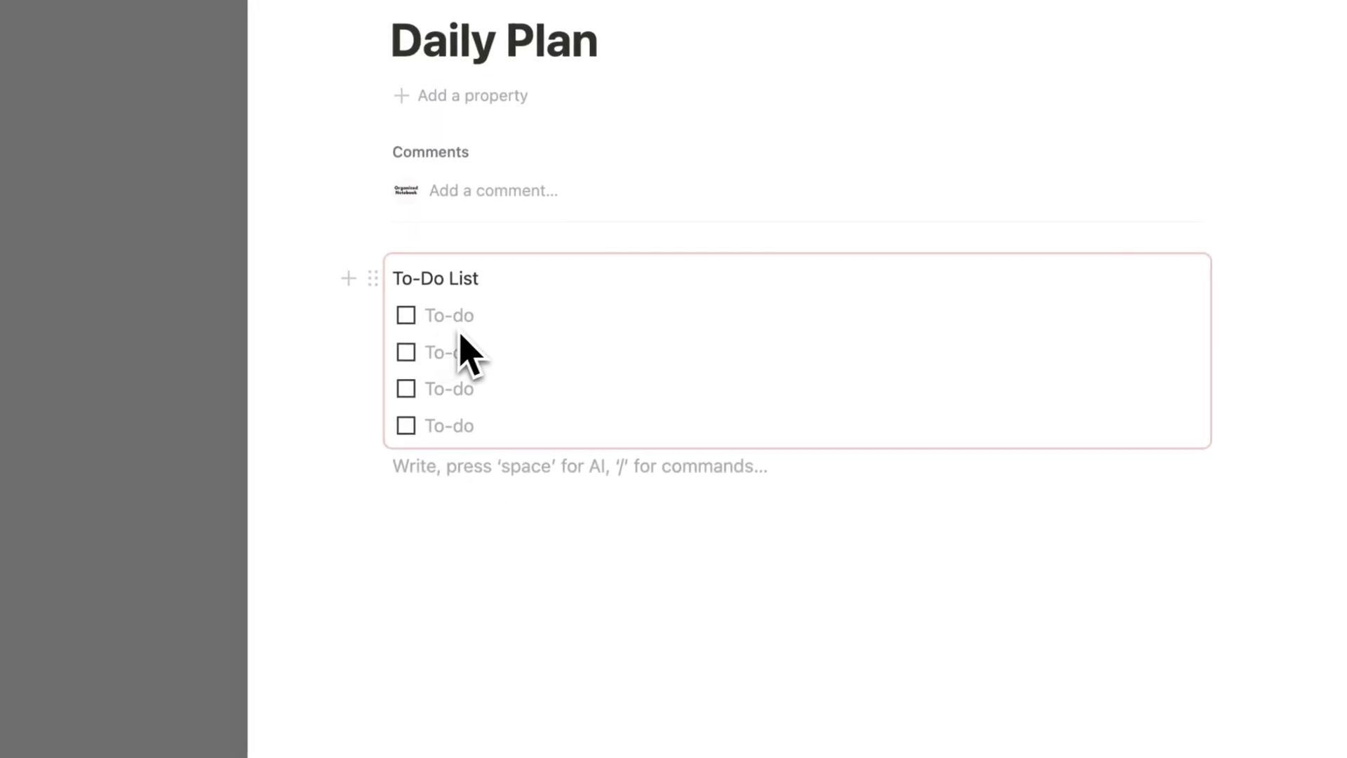
type("/")
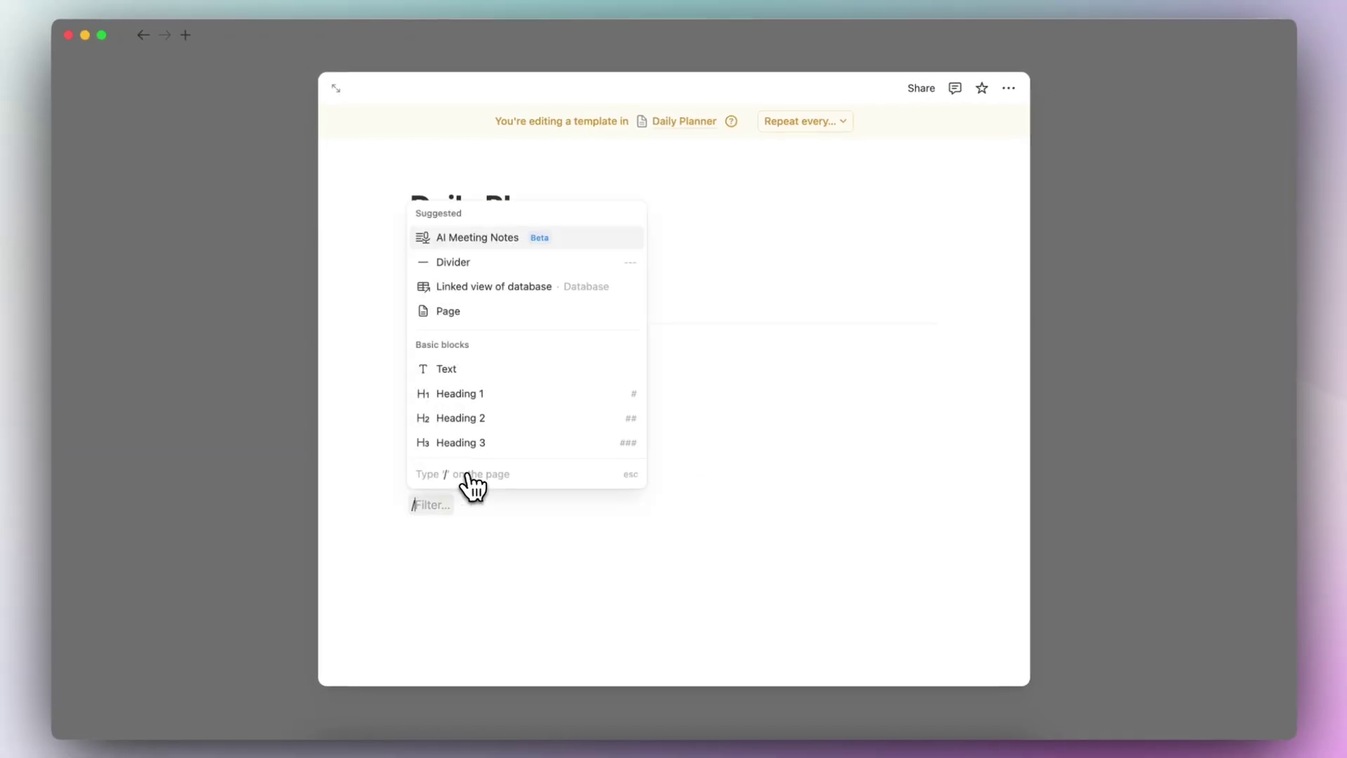
type("heading")
left_click(523, 285)
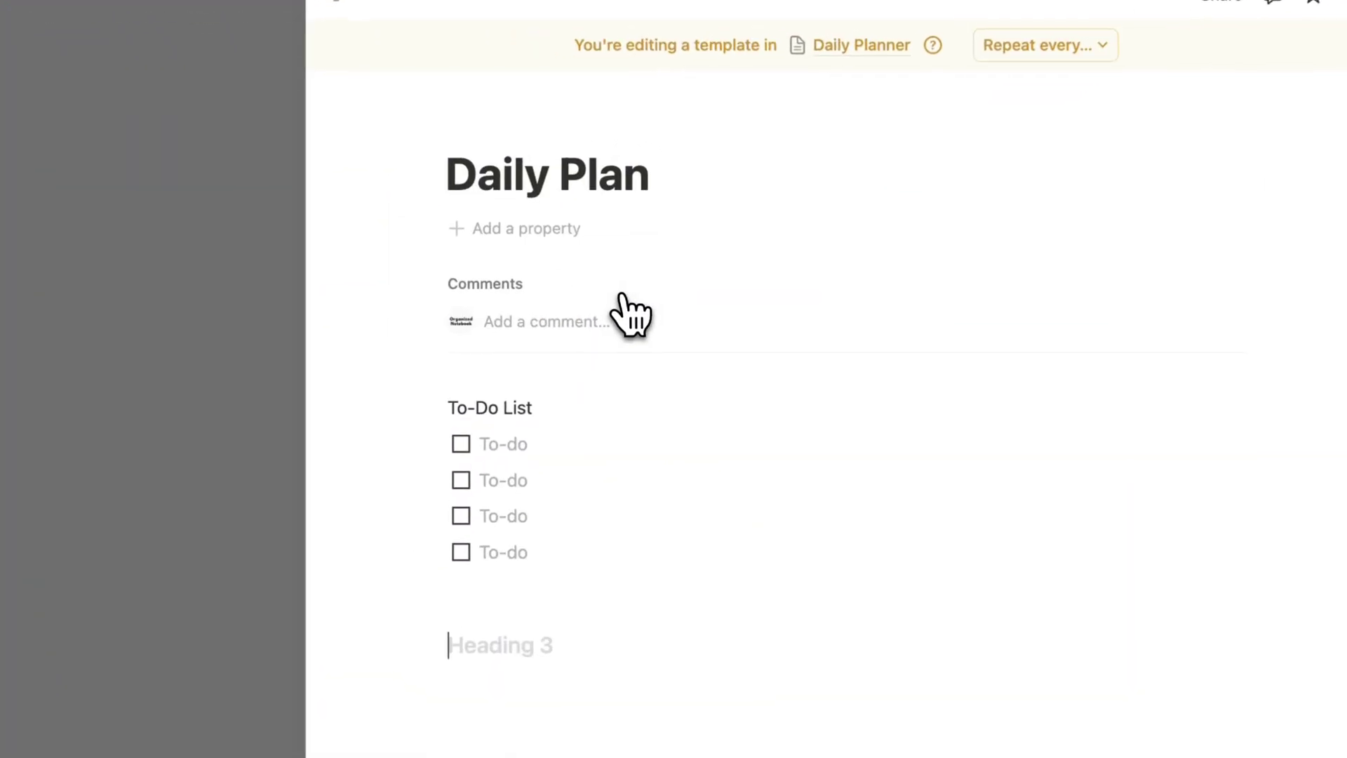
type("Today's Plan")
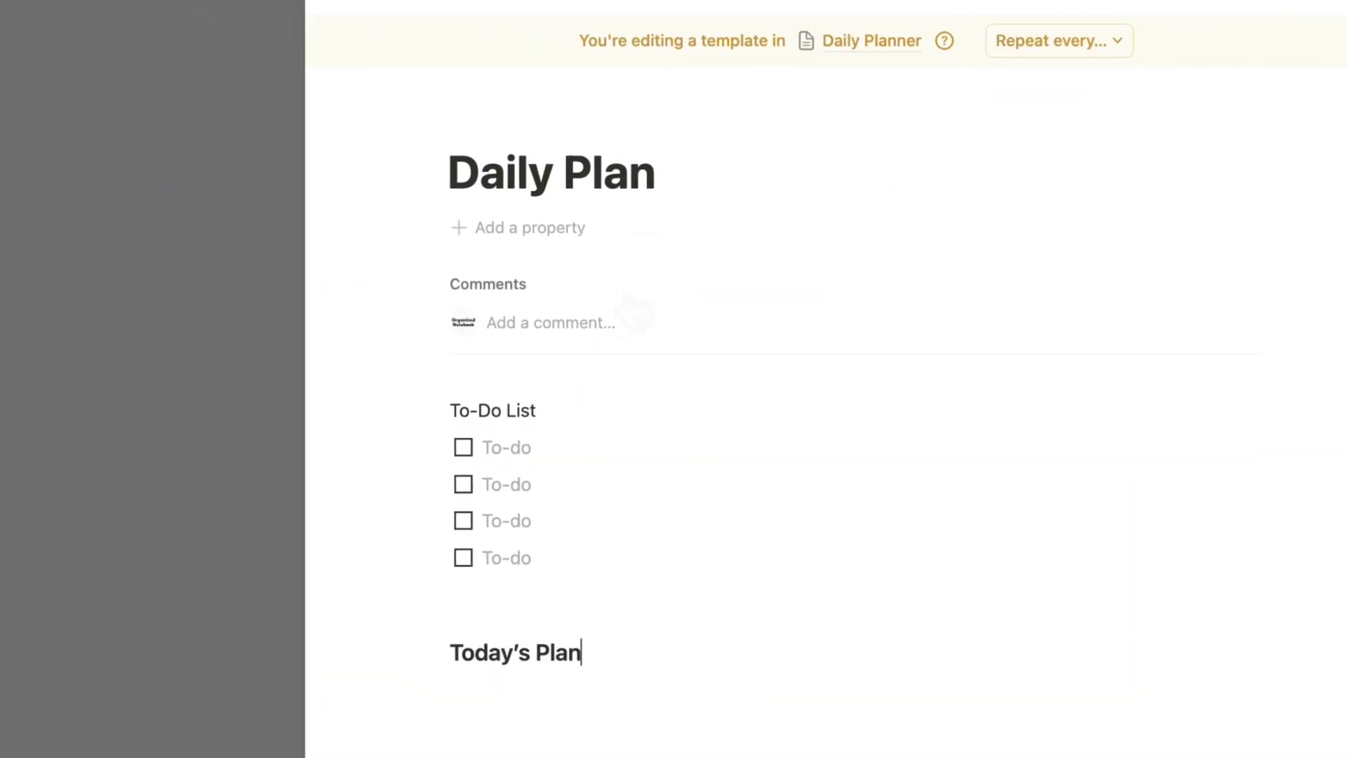
type("s")
key("Return")
- Copy a link to the synced To-Do List block and close the template
left_click(430, 410)
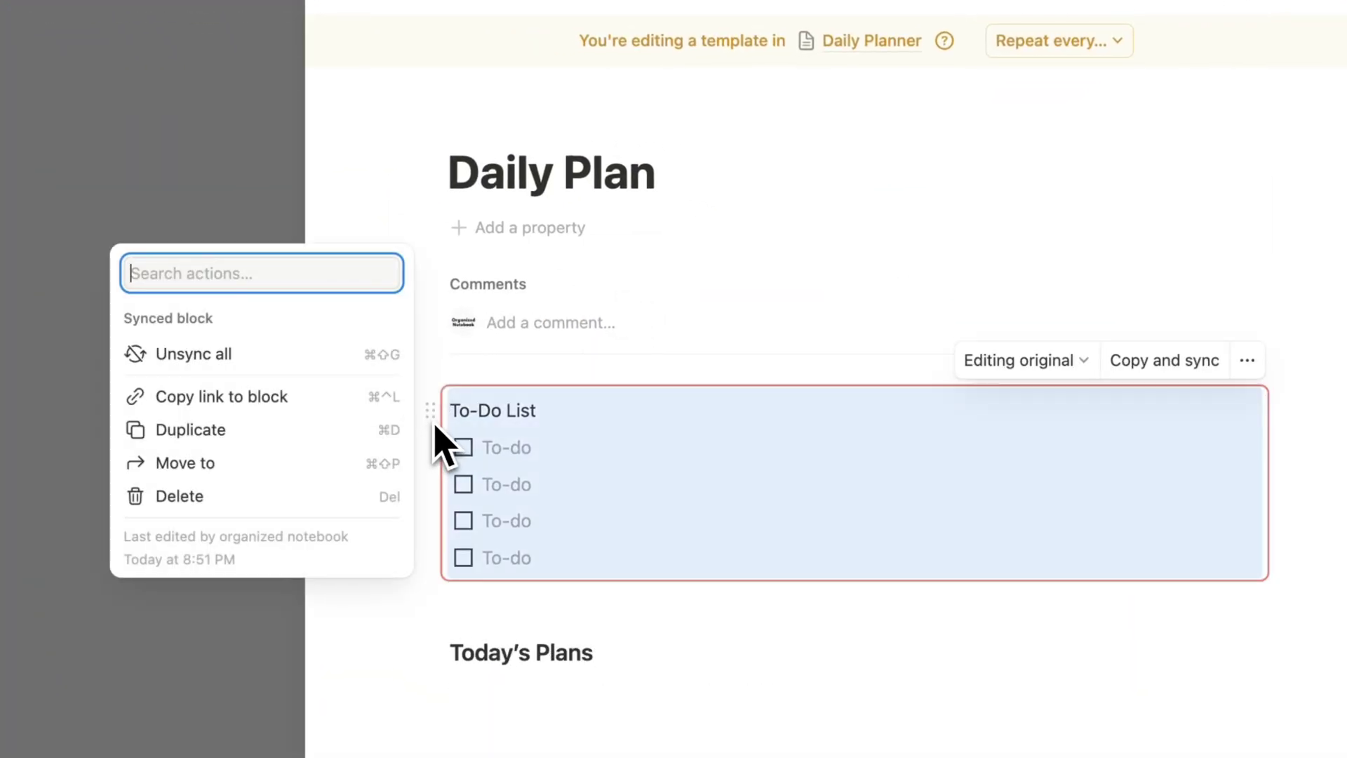
left_click(294, 401)
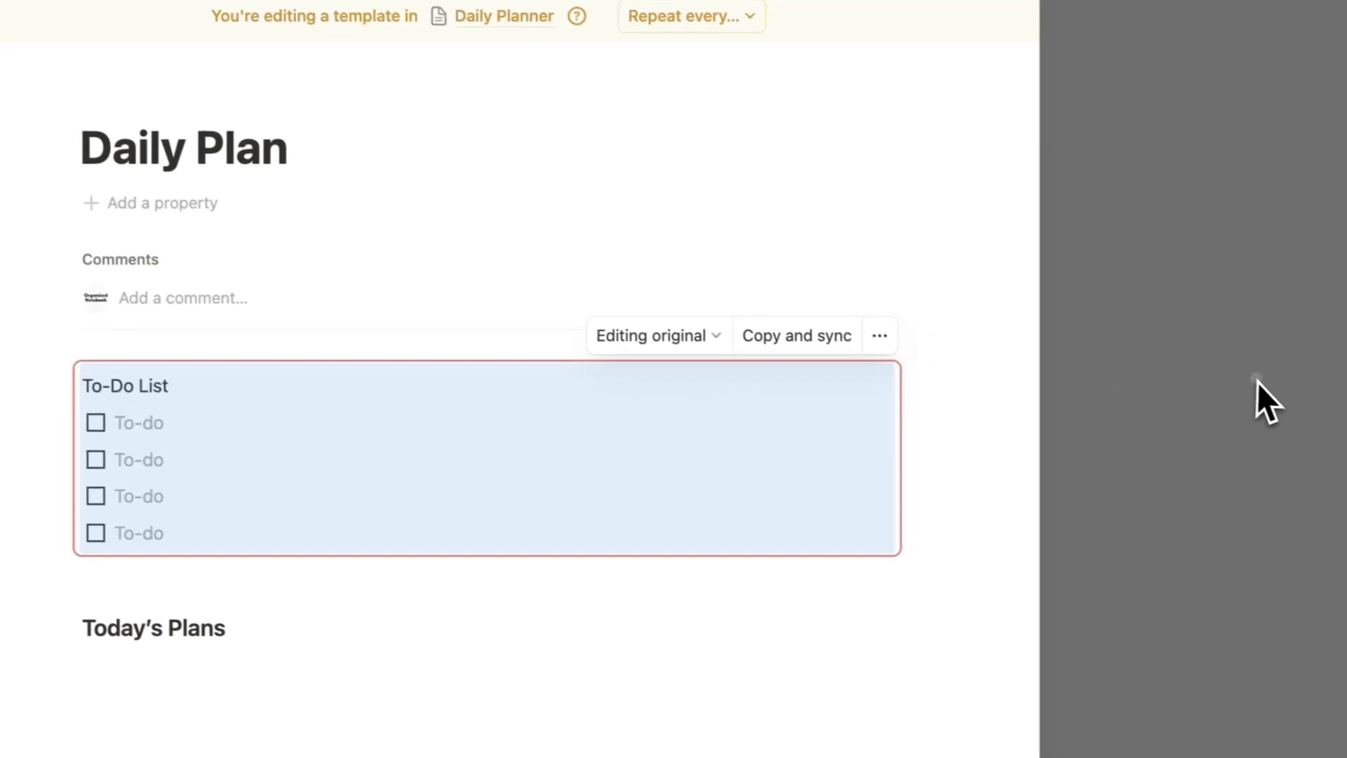
left_click(1258, 393)
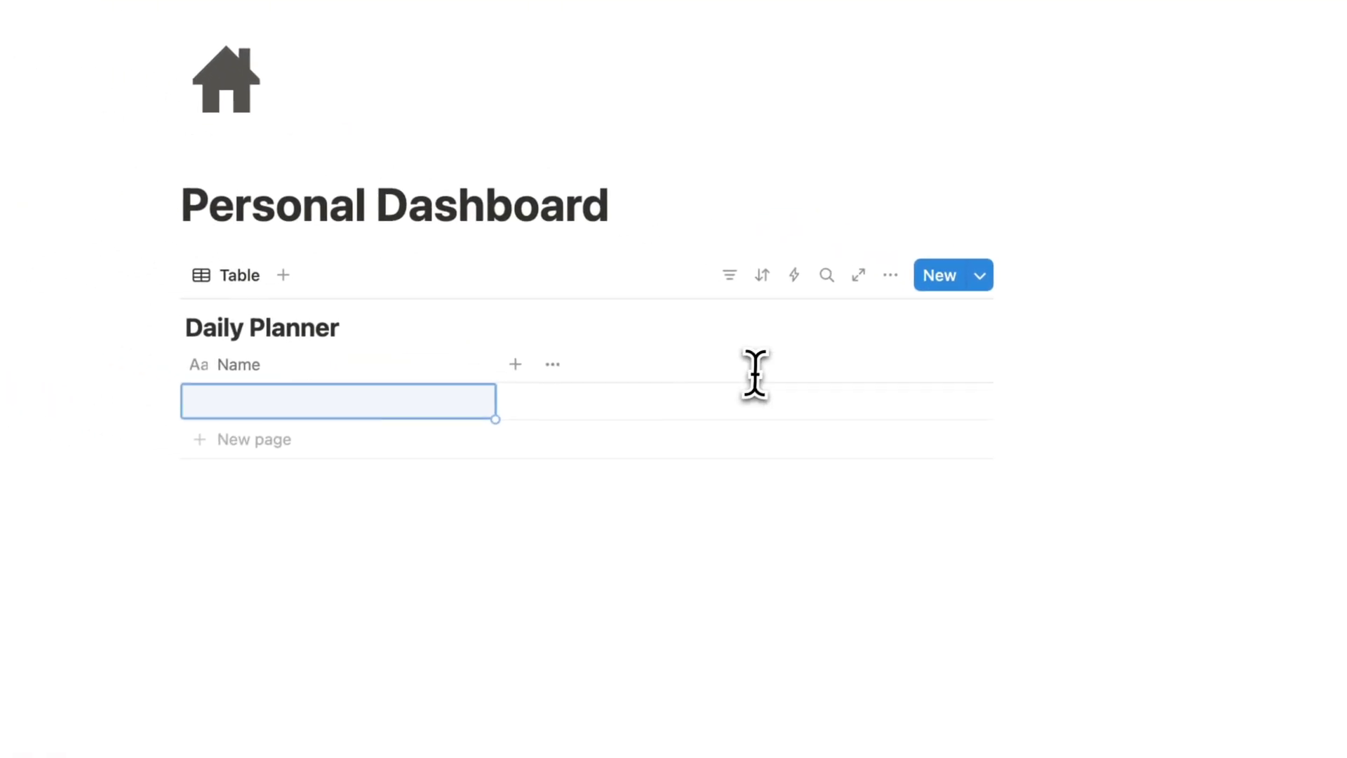
- Paste the copied block link under the Personal Dashboard title as a synced block
left_click(646, 214)
key("Return")
key("ctrl+v")
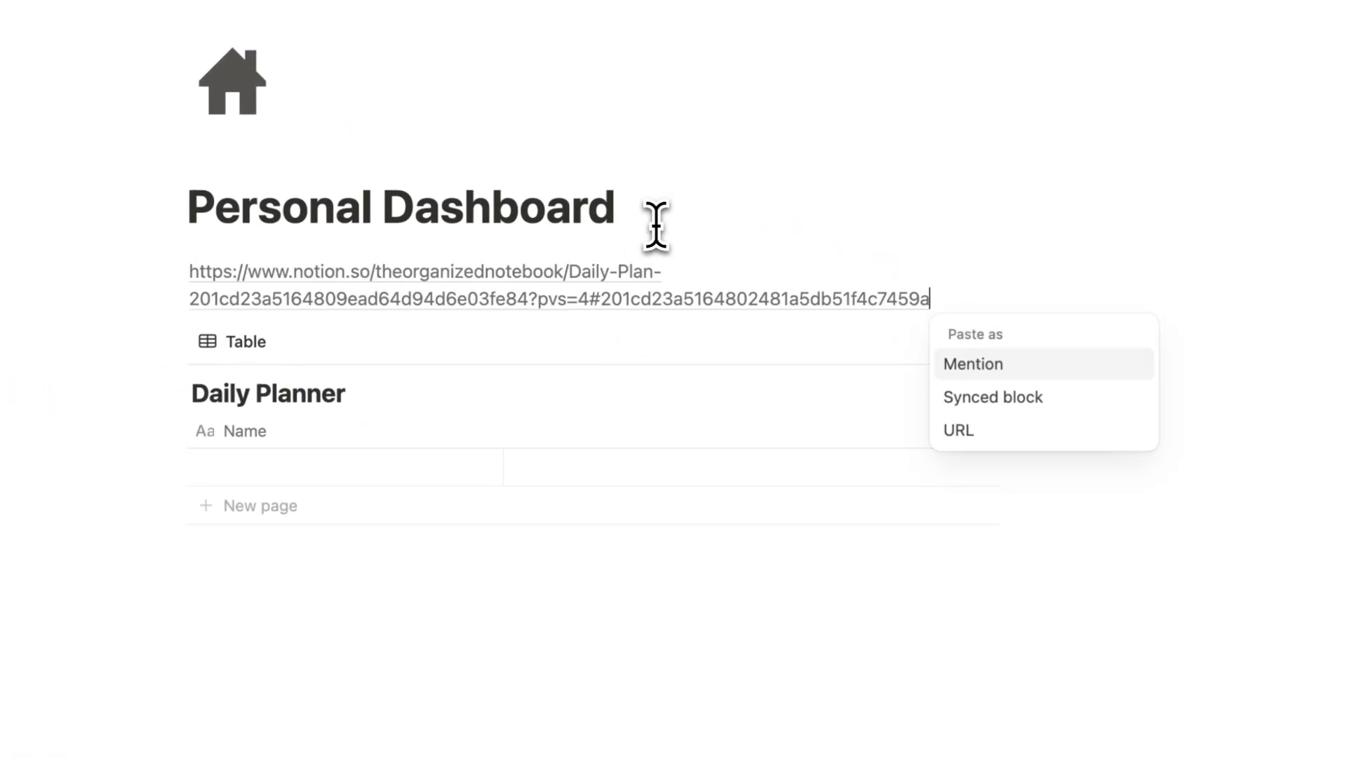
left_click(1030, 404)
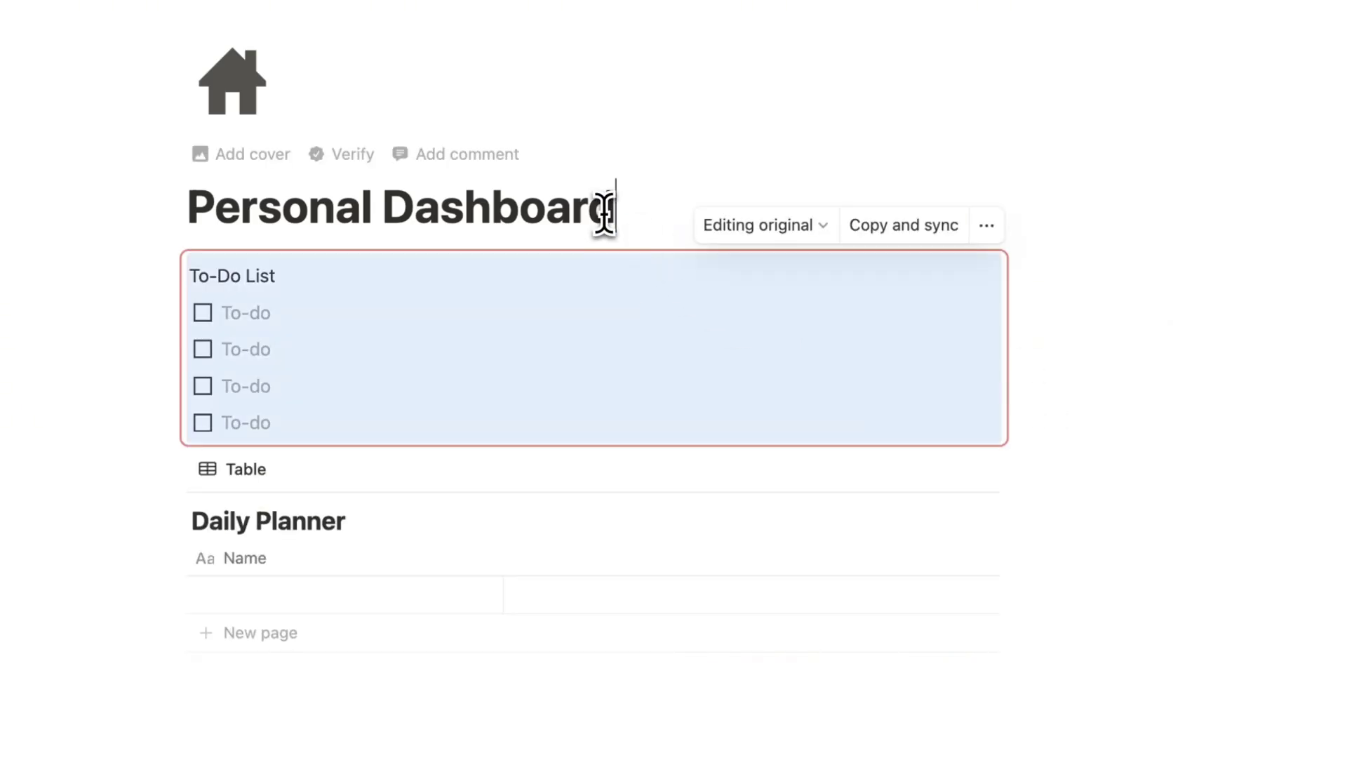
- Add a Daily Planner row using the Daily Plan template, with first to-do 'Pick up Groceries'
left_click(332, 633)
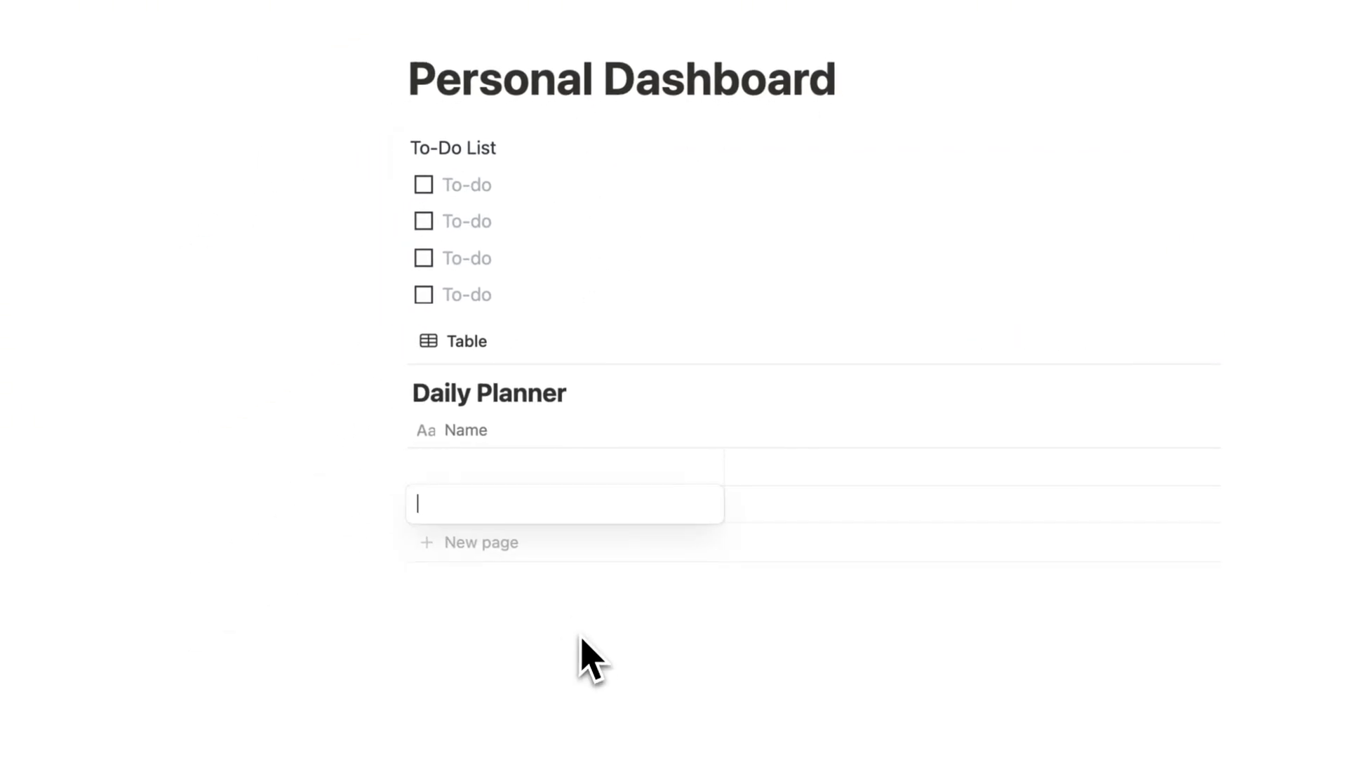
key("Escape")
left_click(684, 504)
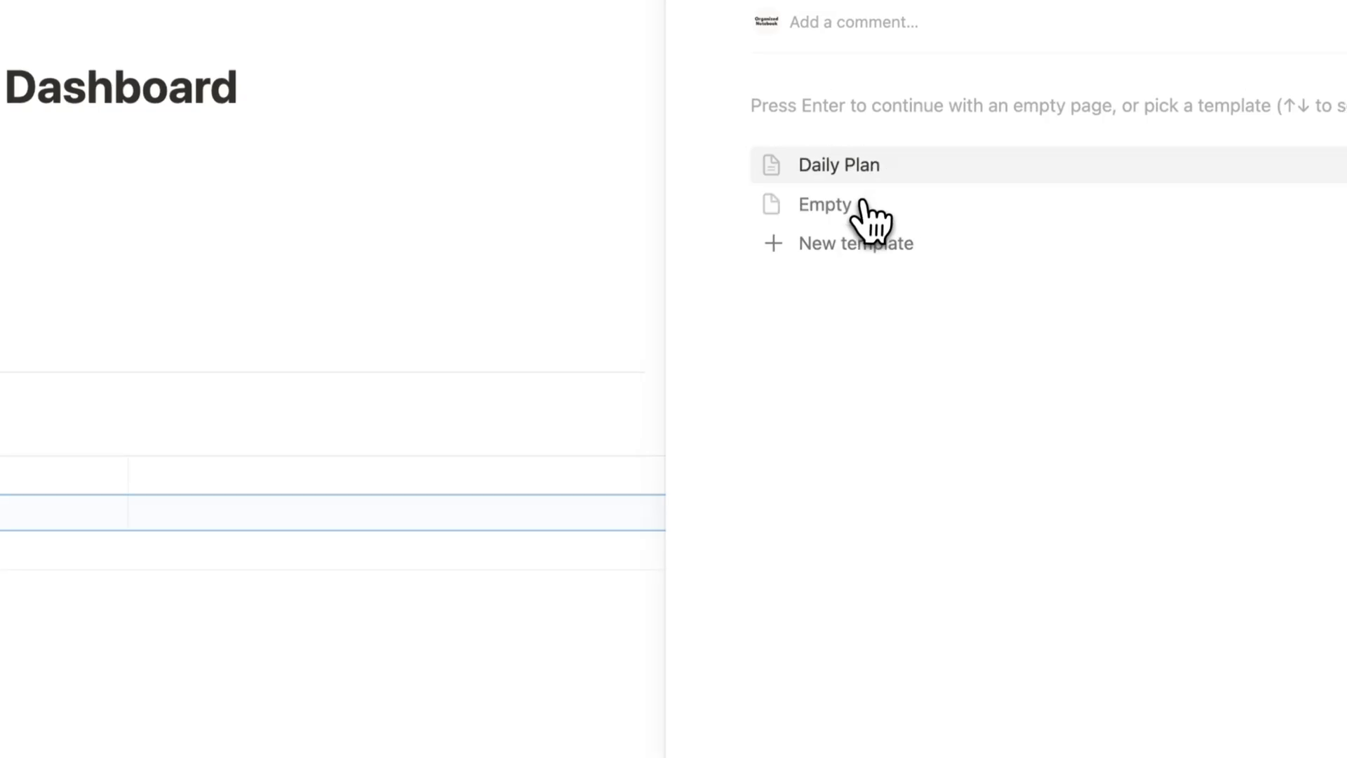
left_click(864, 170)
left_click(732, 359)
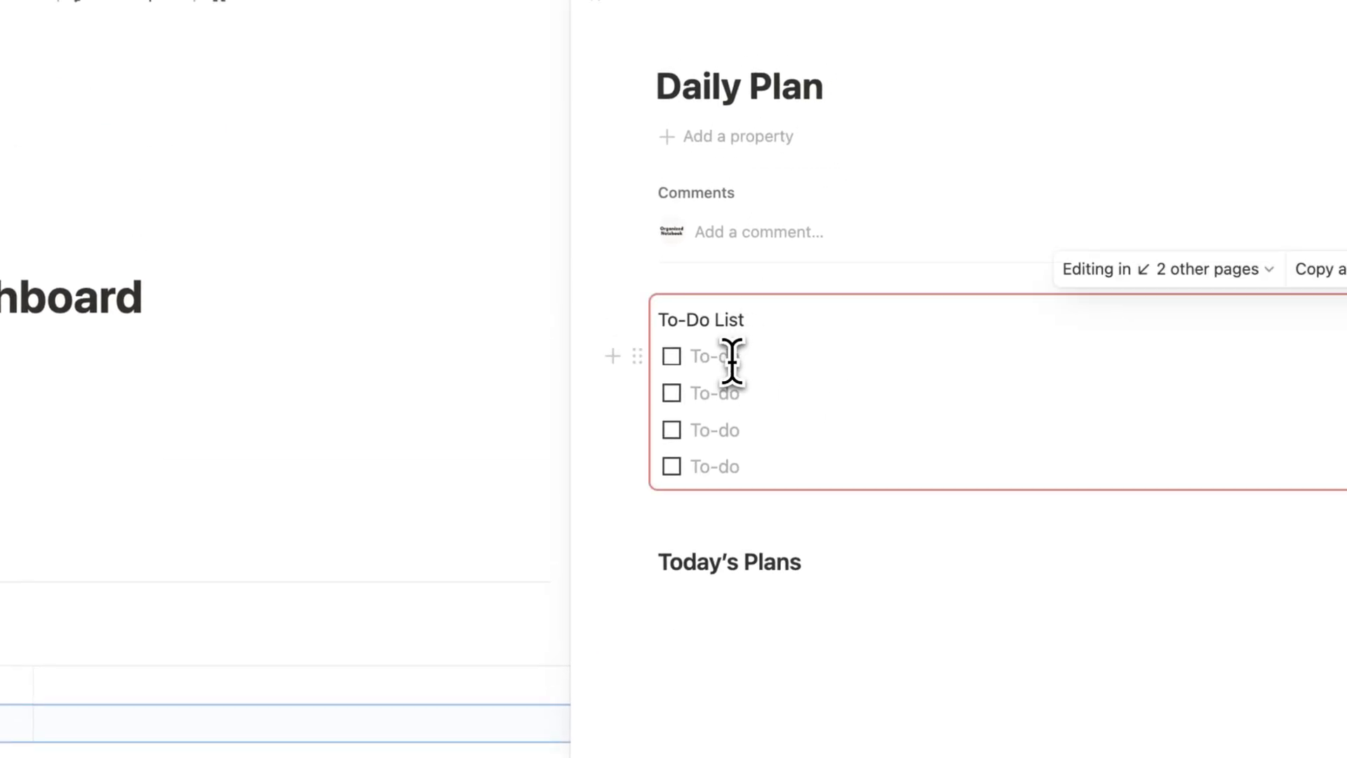
type("Pick up Groceries")
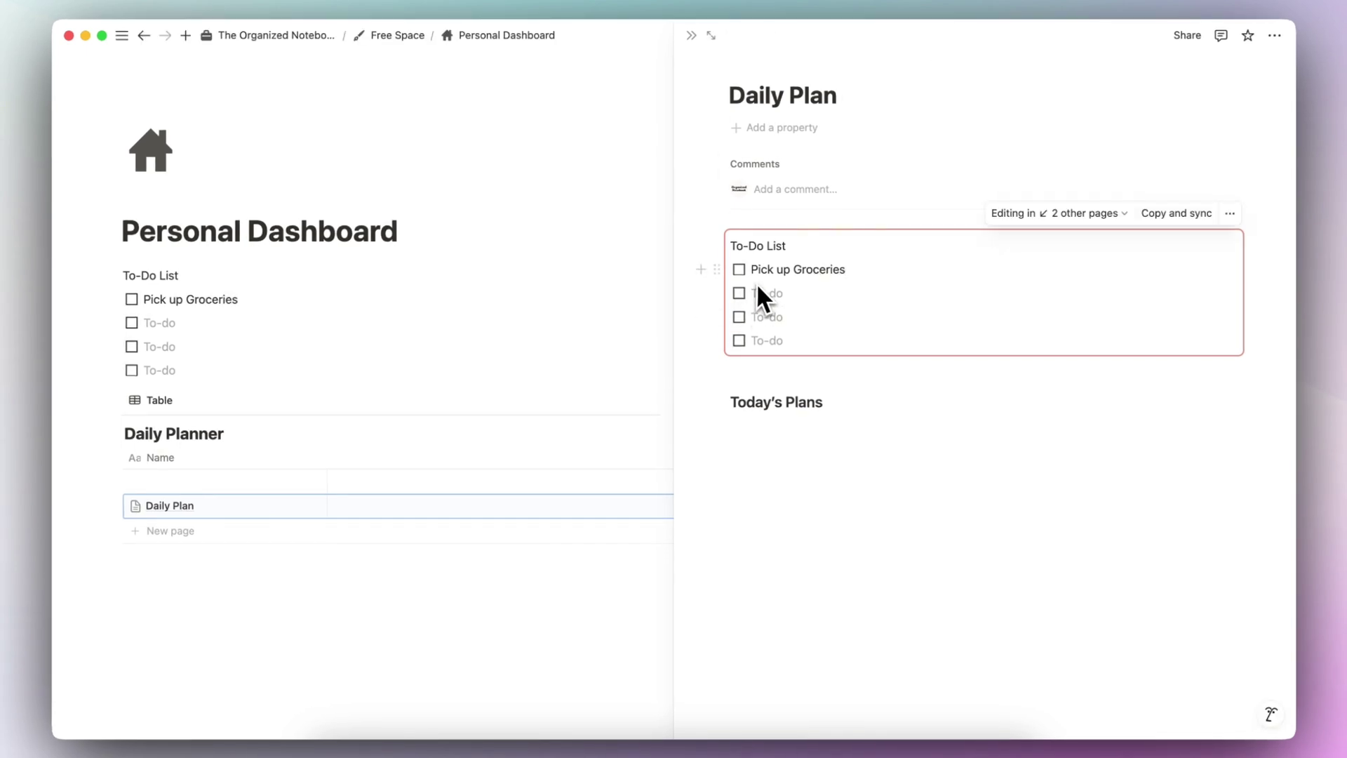
left_click(691, 35)
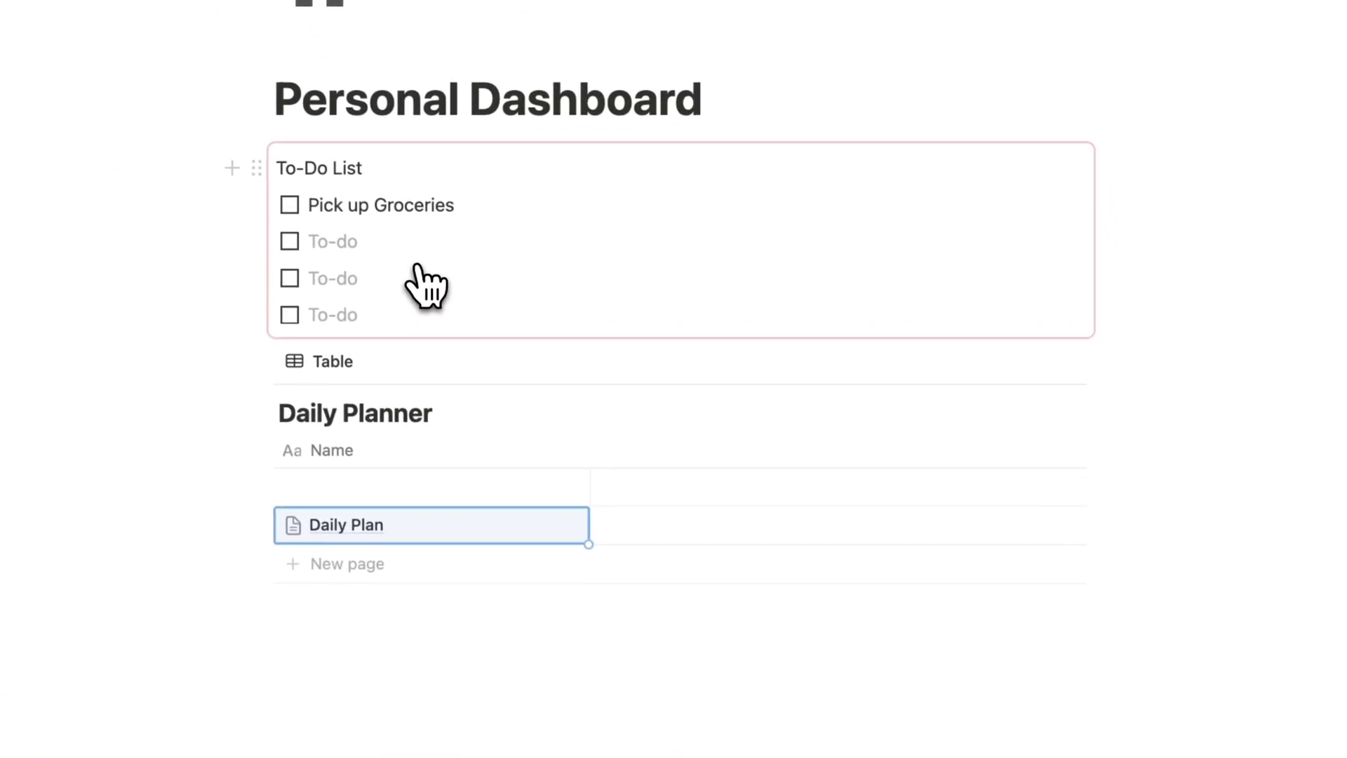
- Add another Daily Planner row and apply the Daily Plan template to it
left_click(468, 554)
left_click(476, 648)
left_click(463, 554)
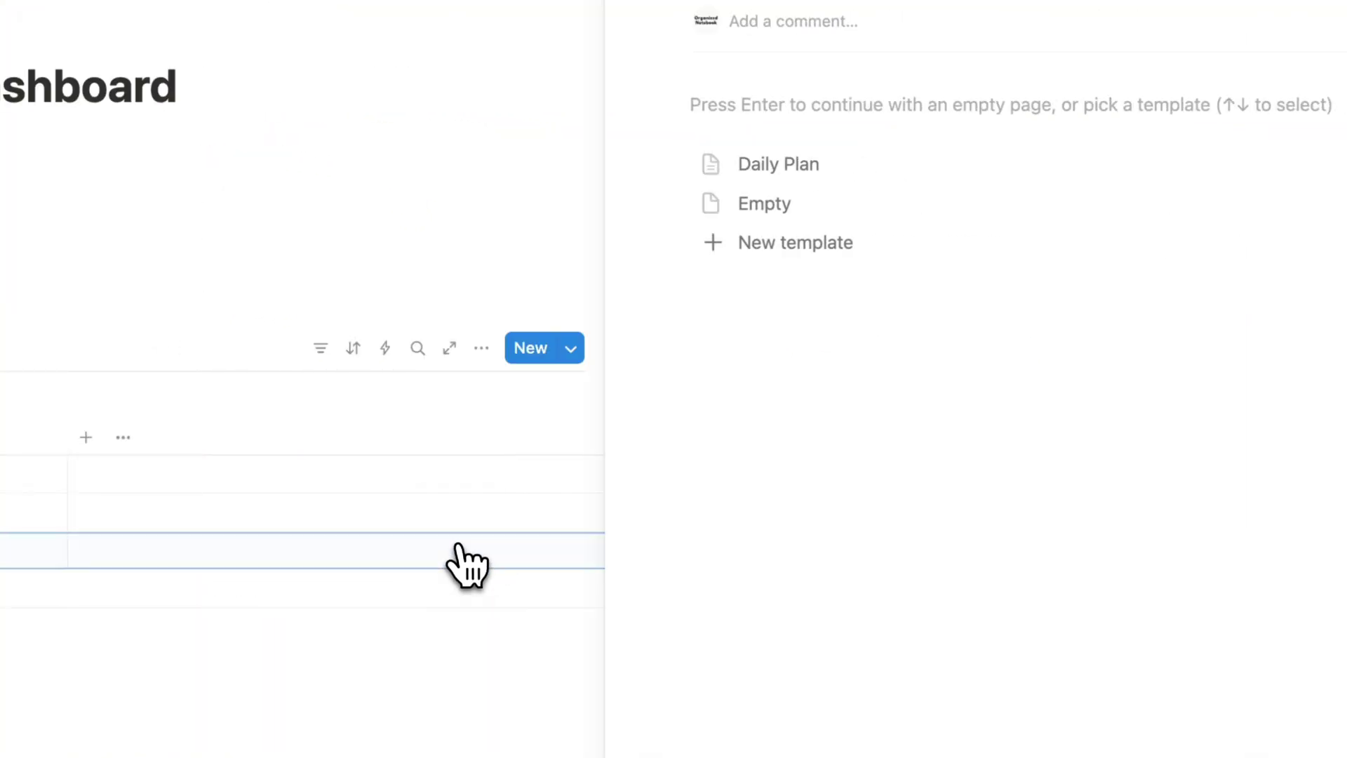
left_click(706, 372)
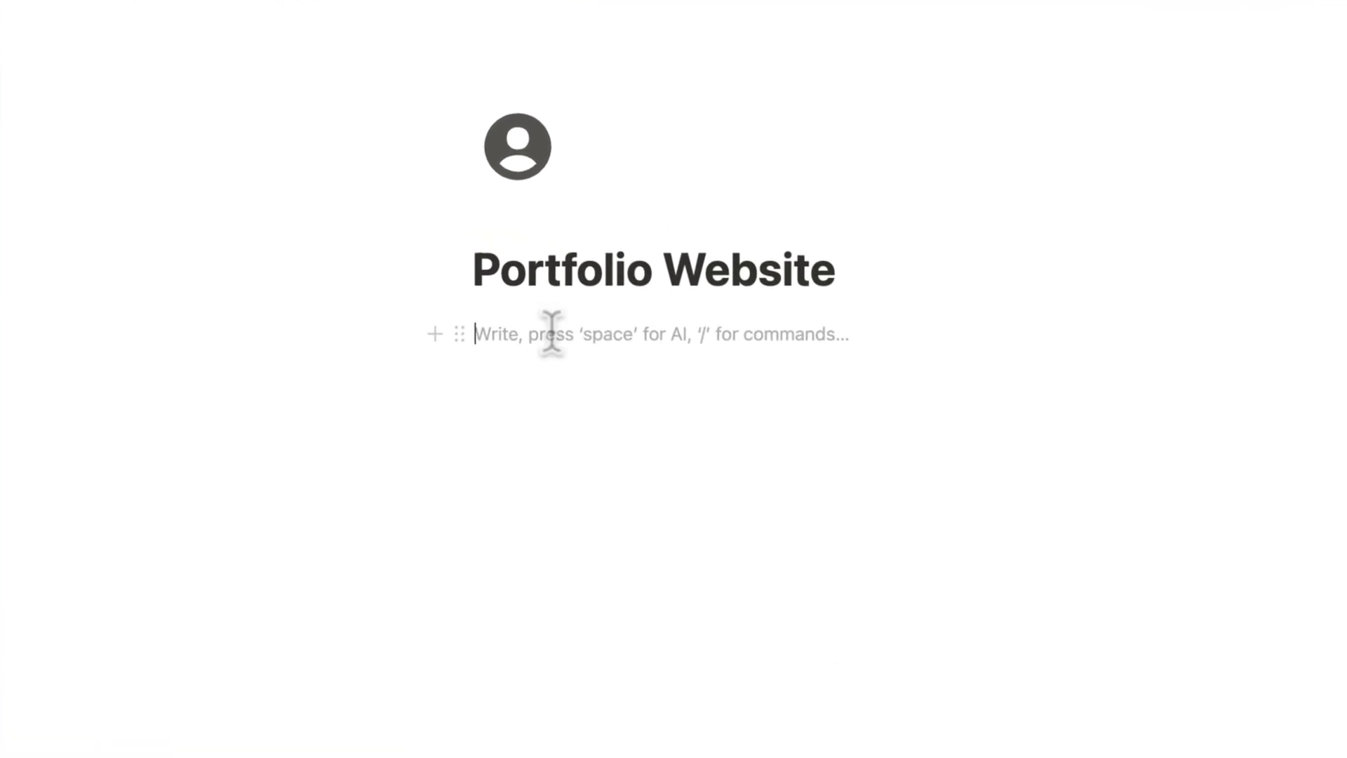
- Insert a synced block with bold 'Navigation' text and begin a /page line beneath it
type("/sy")
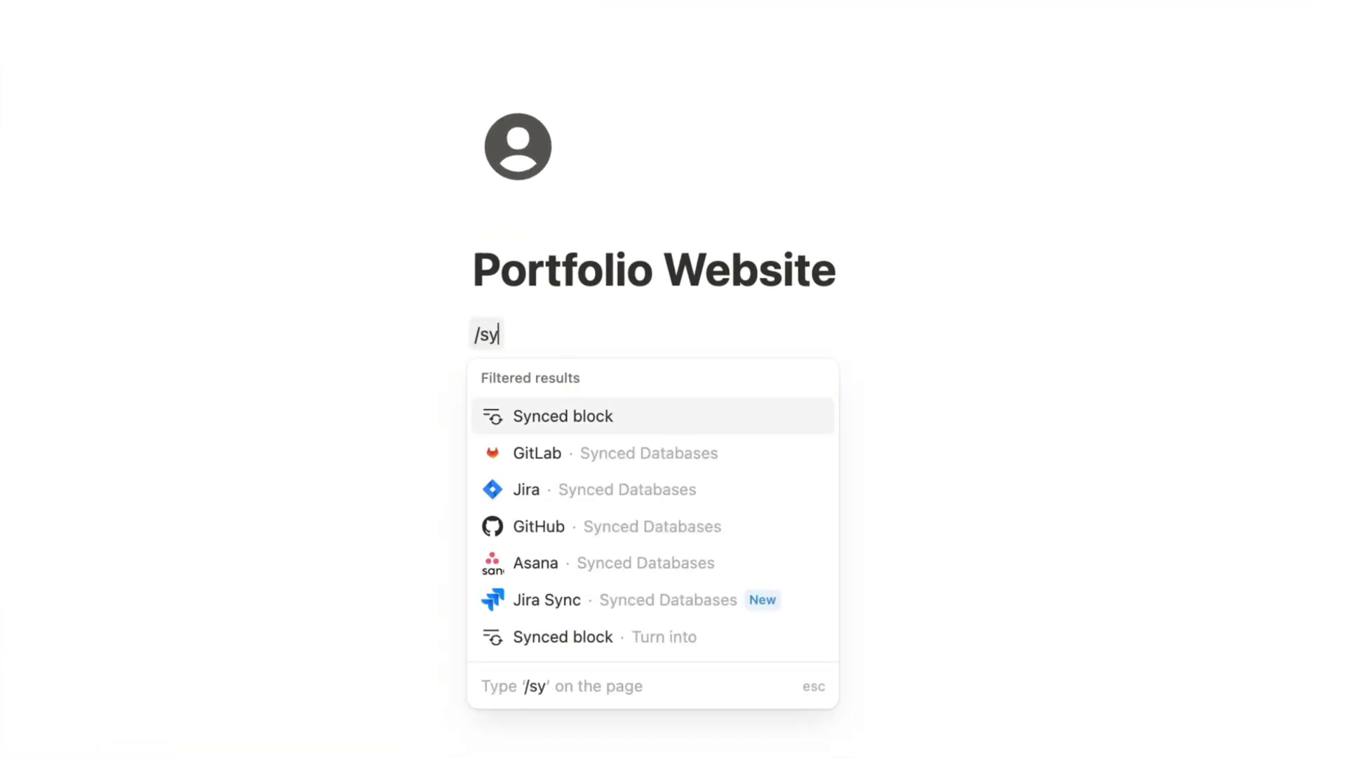
key("Return")
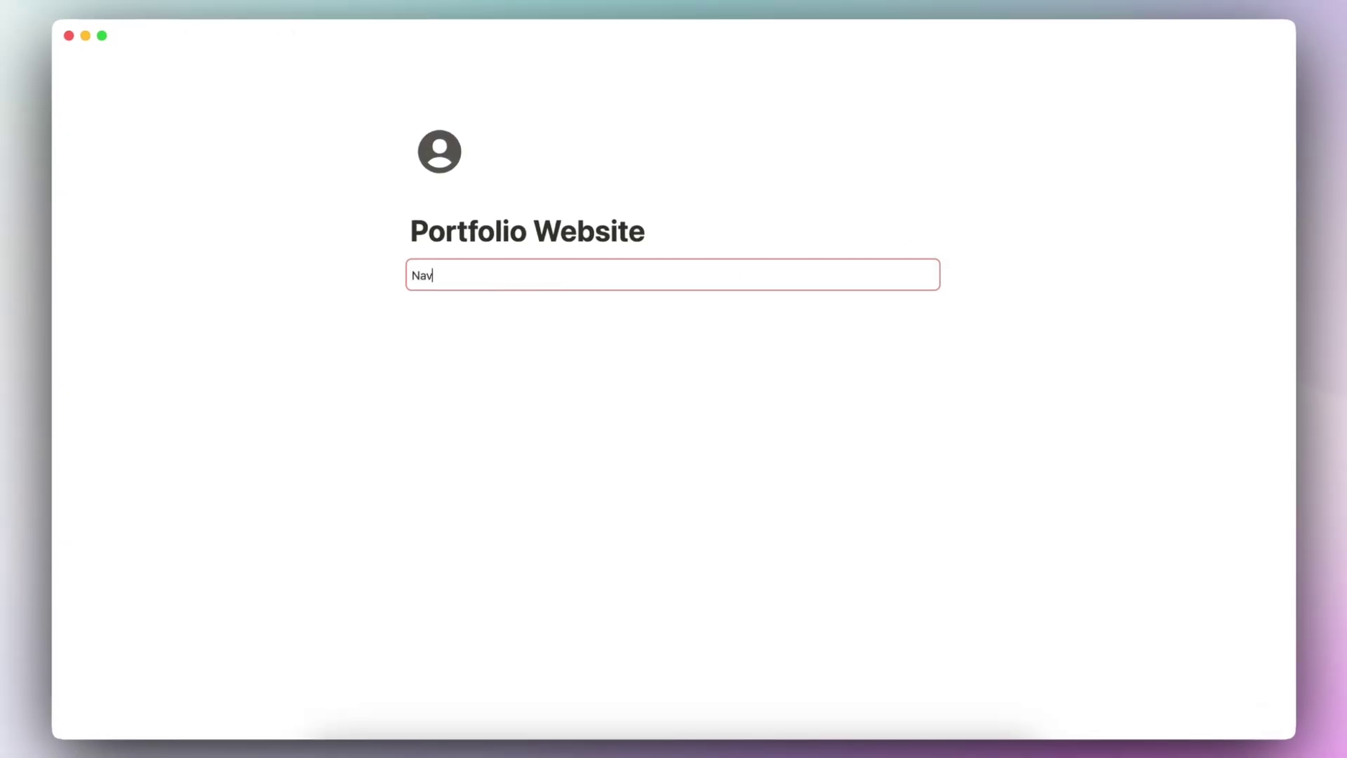
type("Navigation")
double_click(434, 275)
left_click(654, 247)
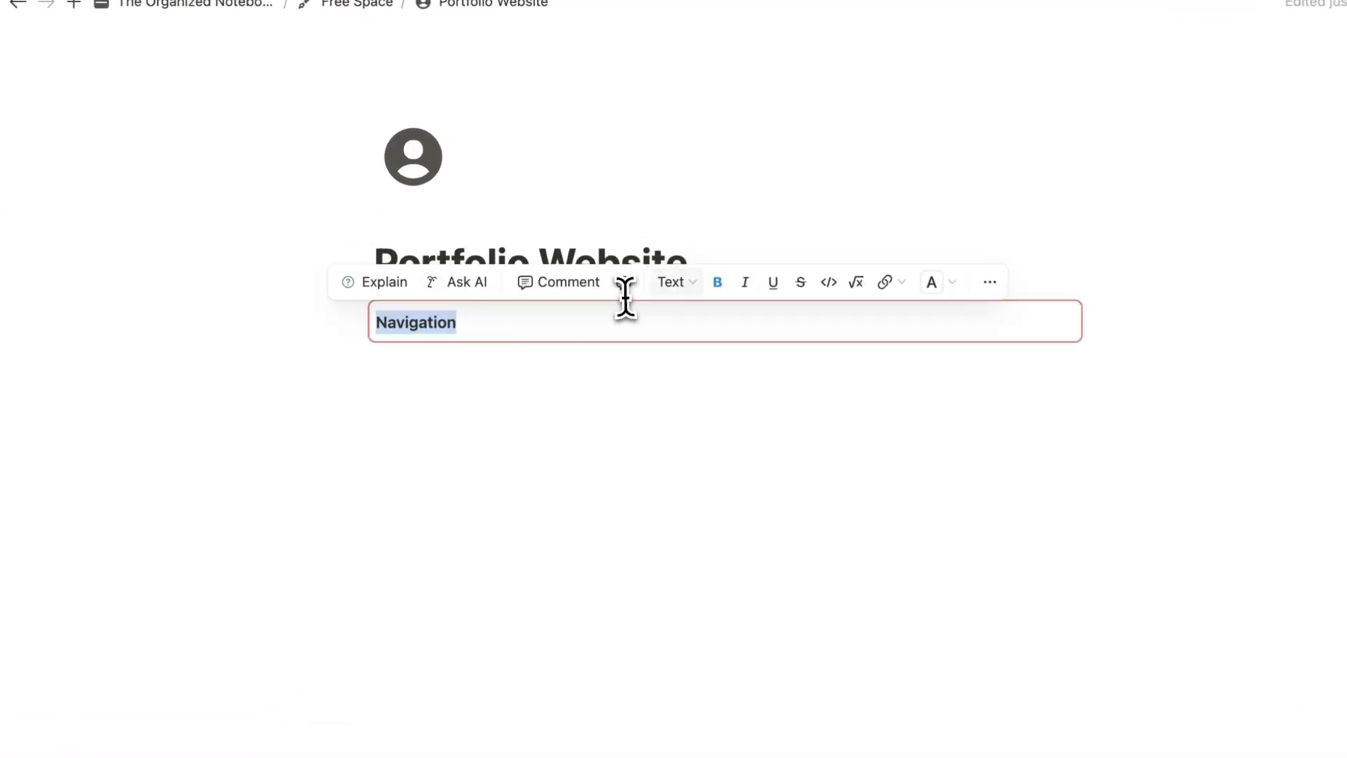
left_click(506, 273)
key("Return")
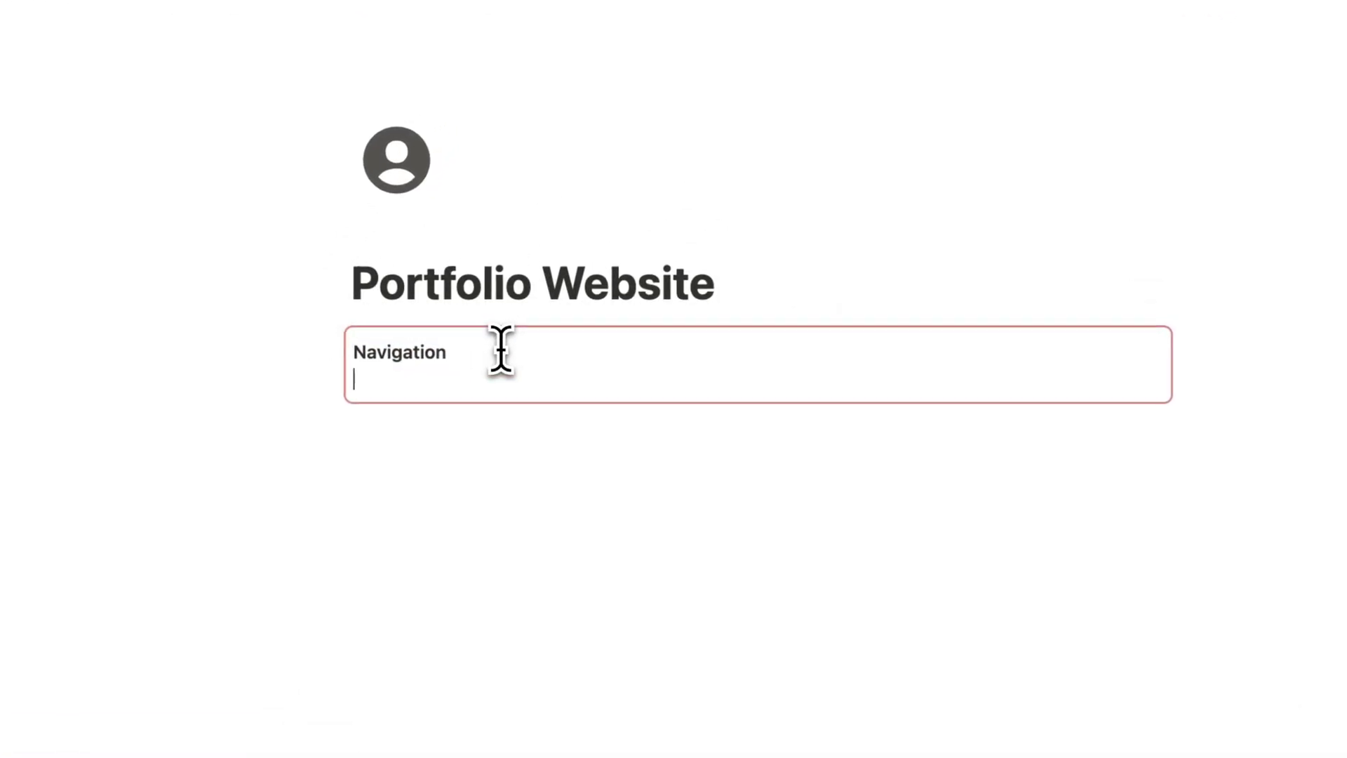
key("BackSpace")
key("Return")
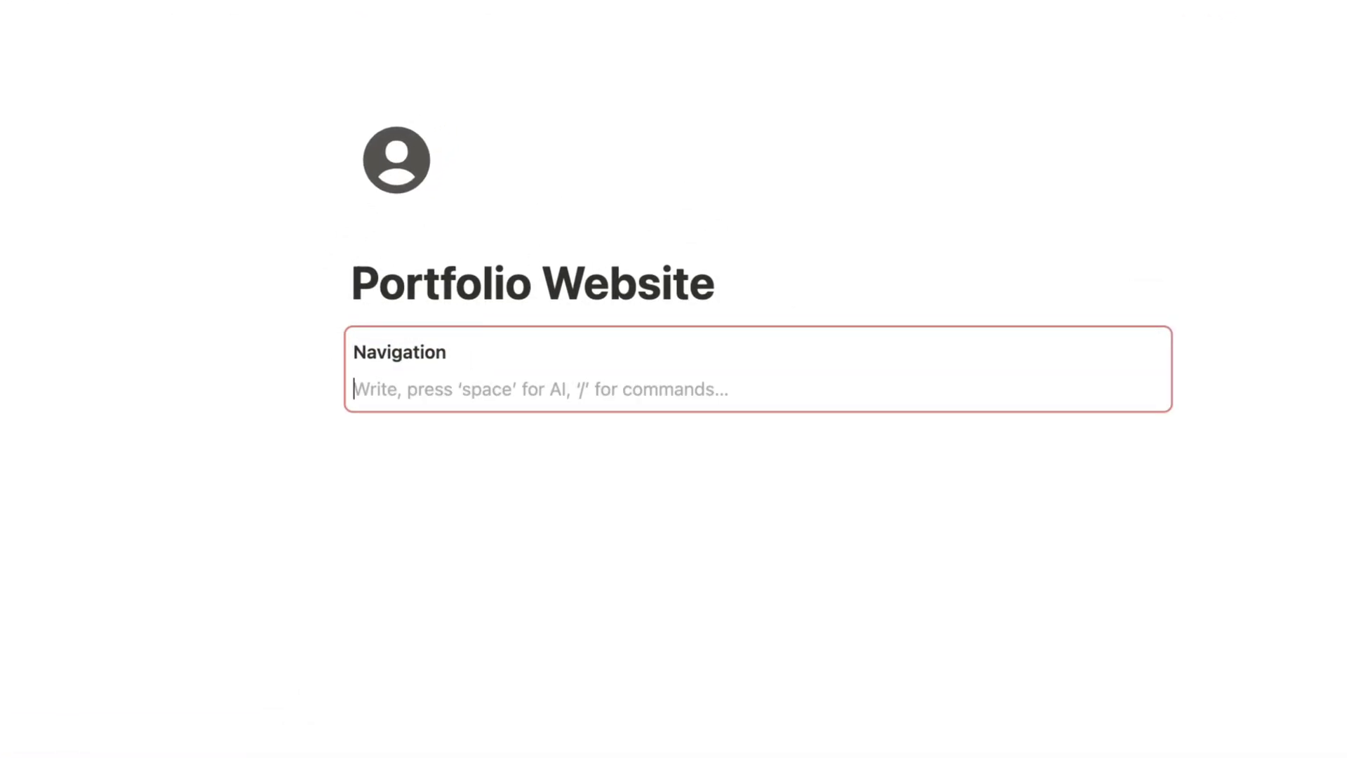
type("/")
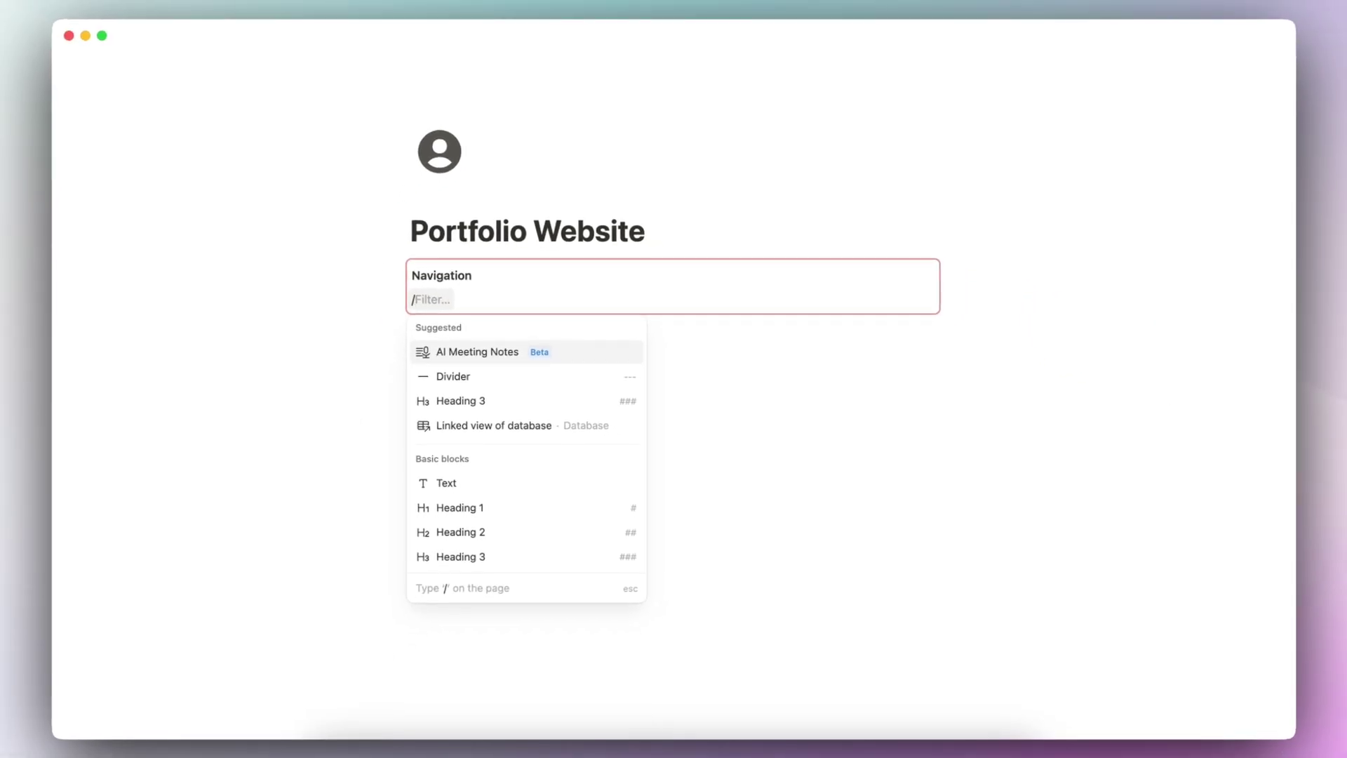
type("page")
- Create the About Me subpage and give it a person icon
key("Return")
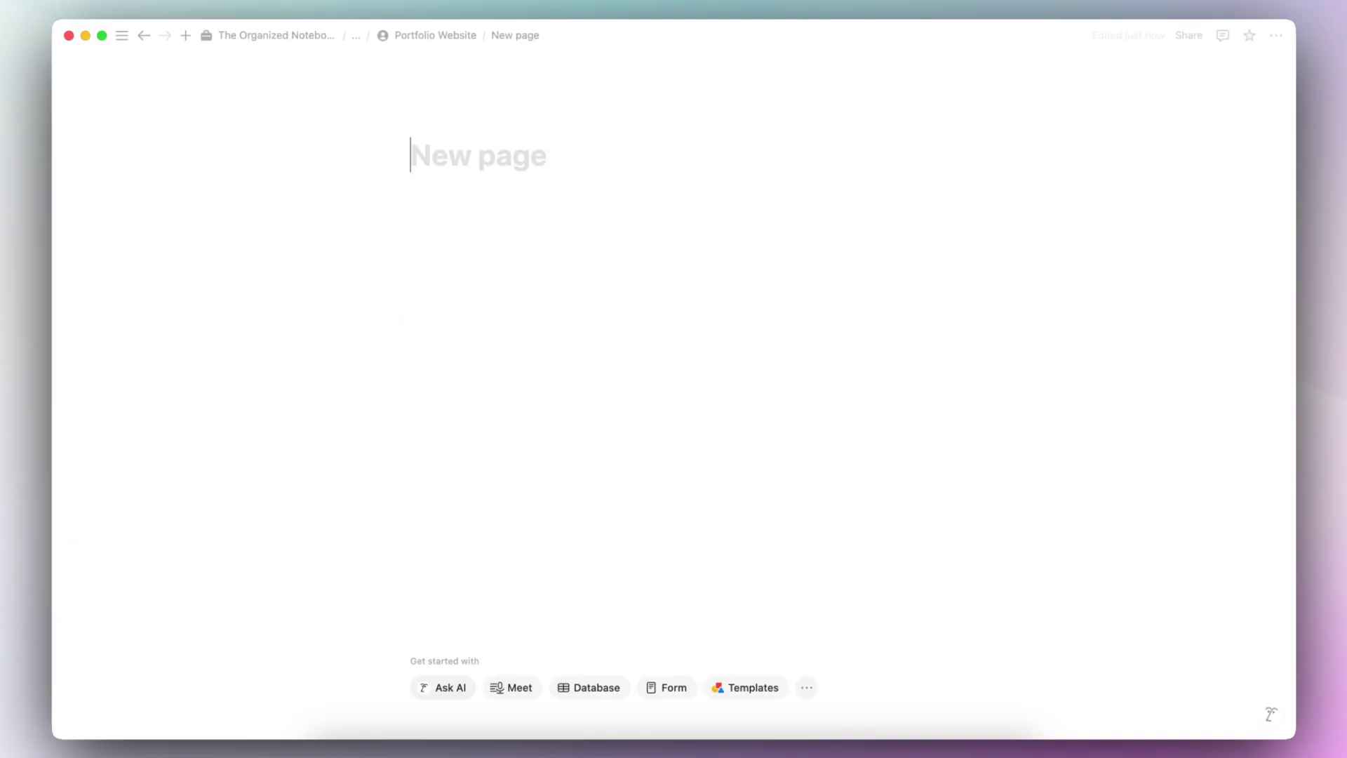
type("About Me")
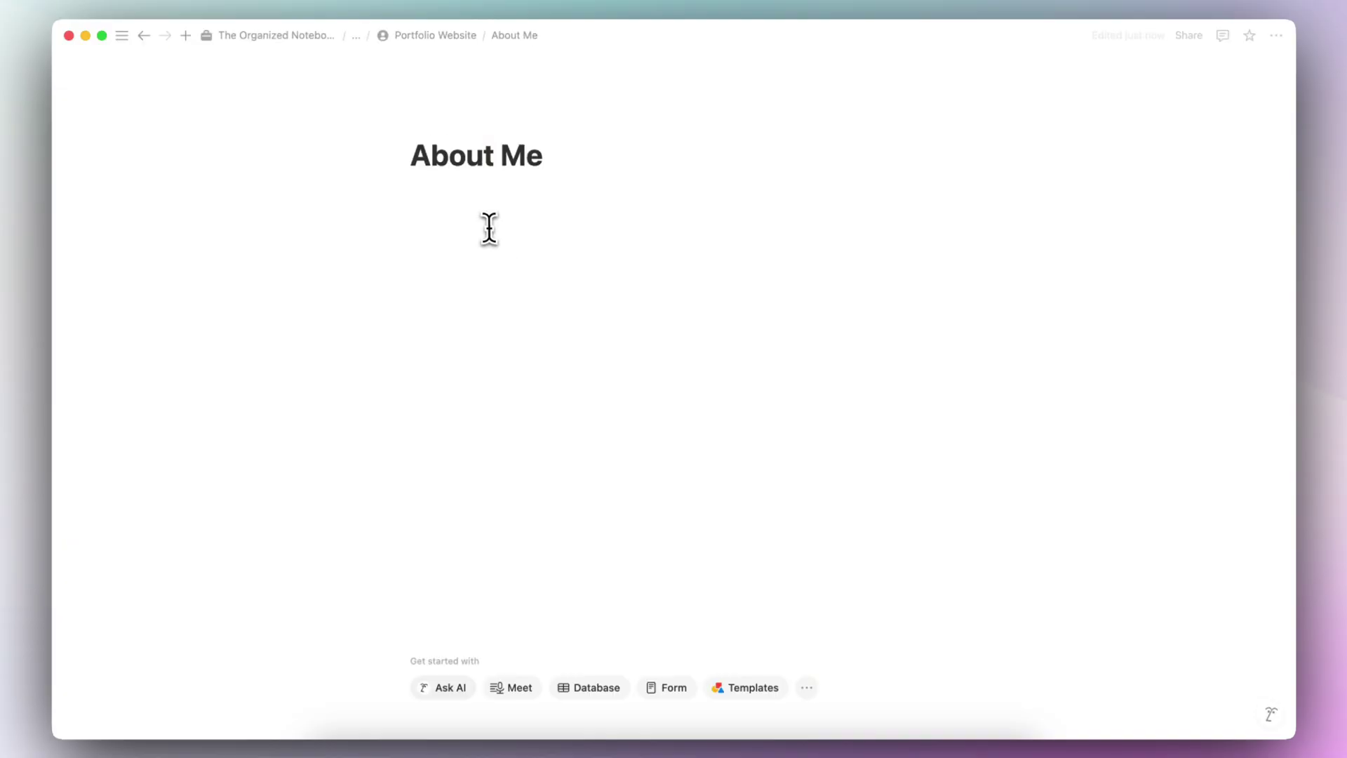
left_click(442, 135)
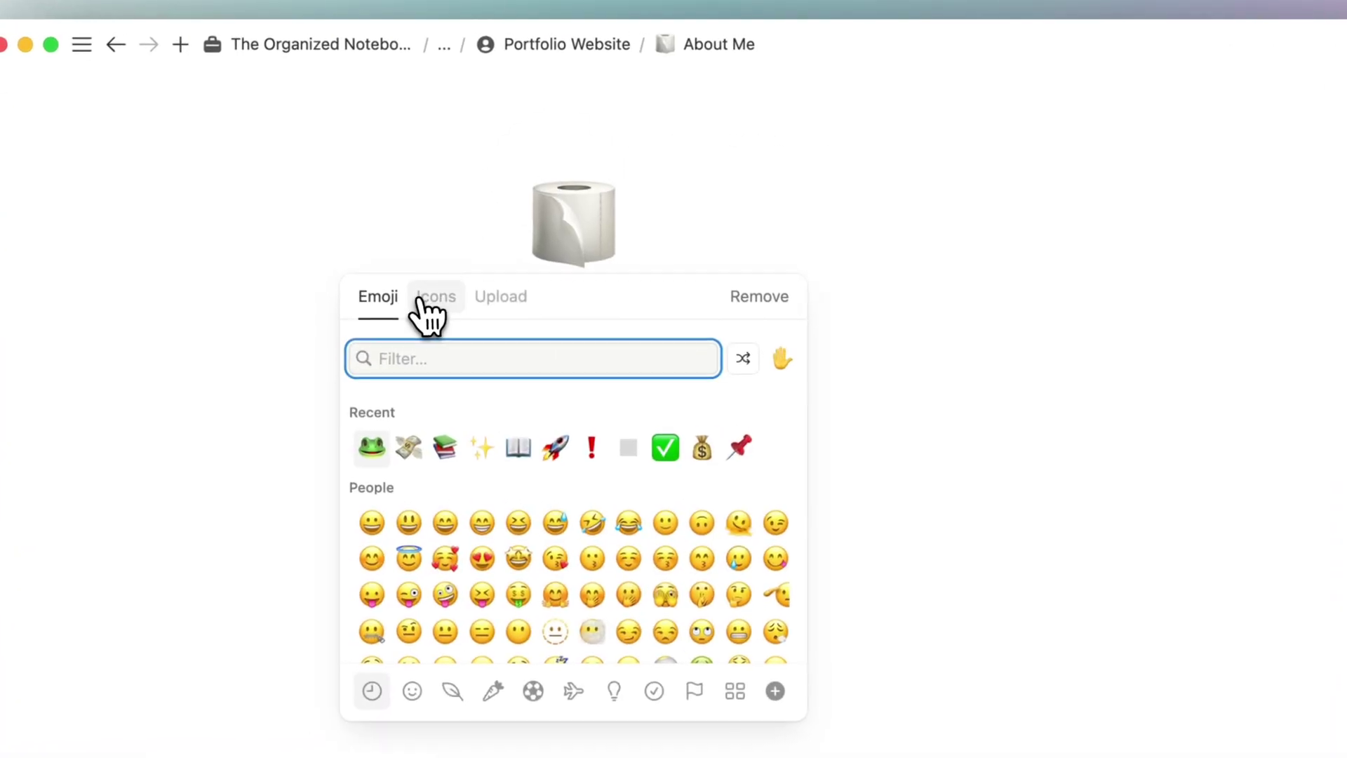
left_click(428, 302)
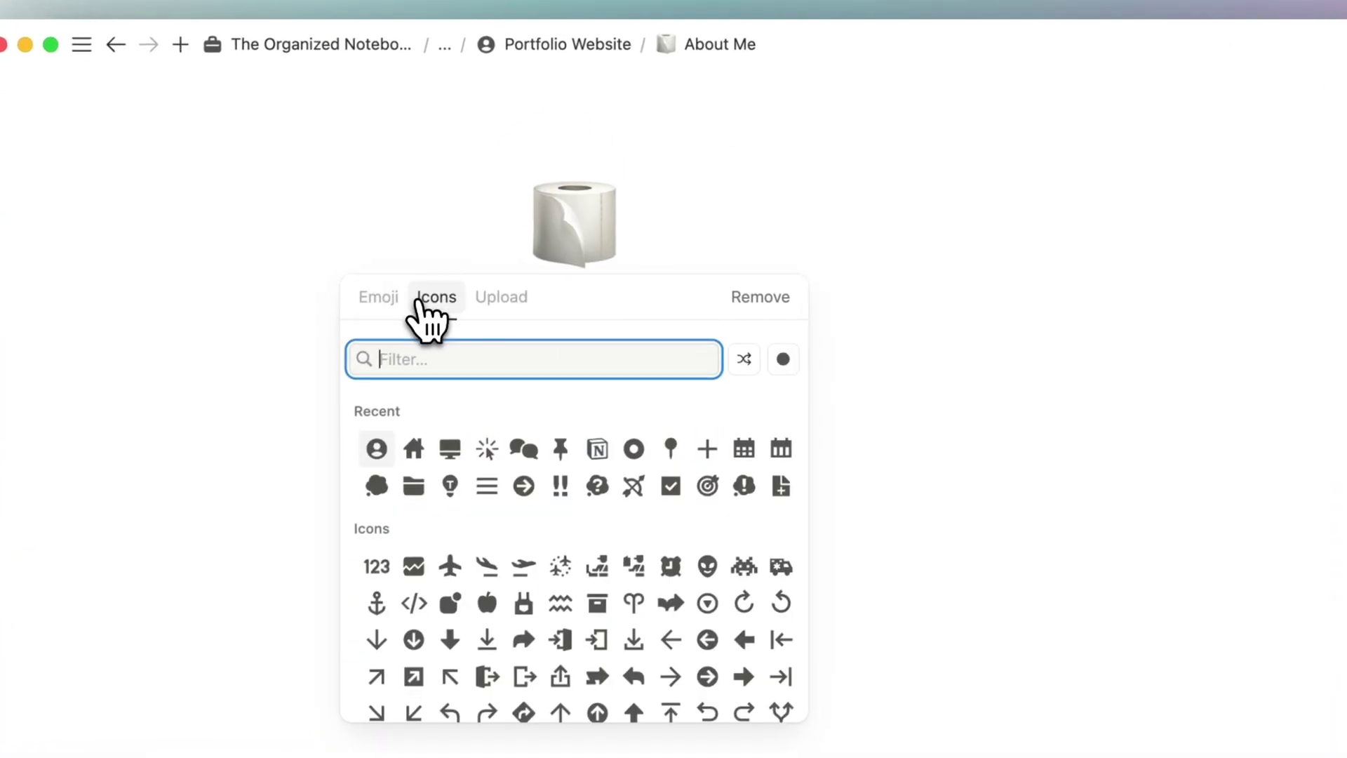
left_click(379, 449)
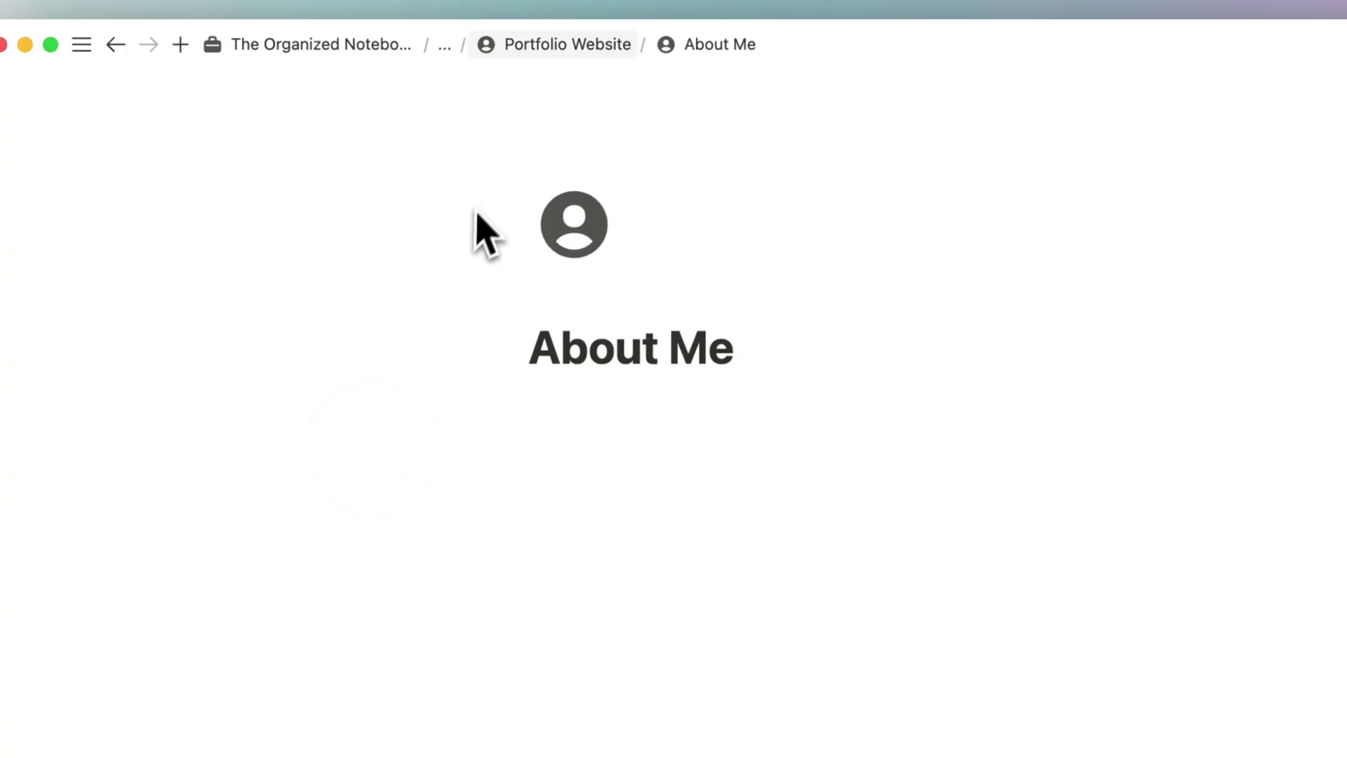
- Add a Services subpage inside the Navigation block with an icon found by searching 'compu'
left_click(544, 44)
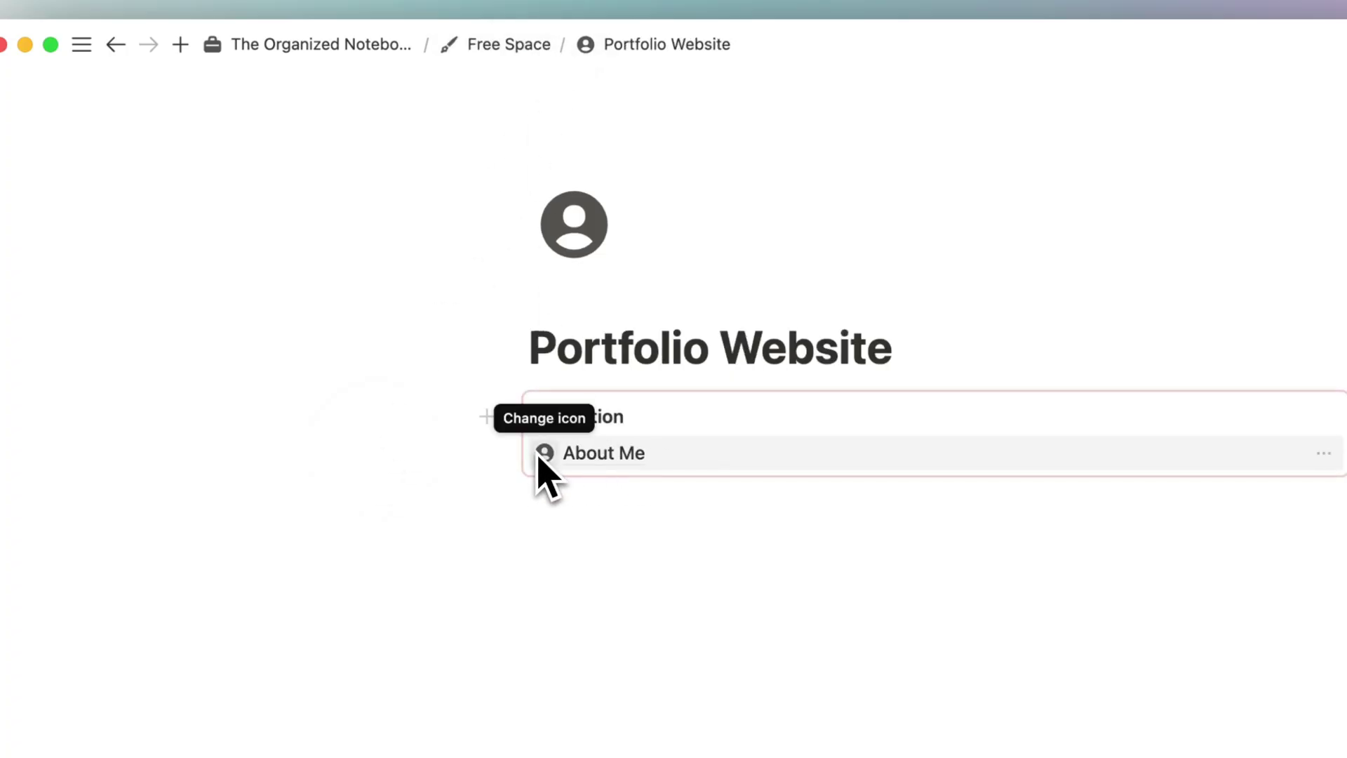
left_click(641, 421)
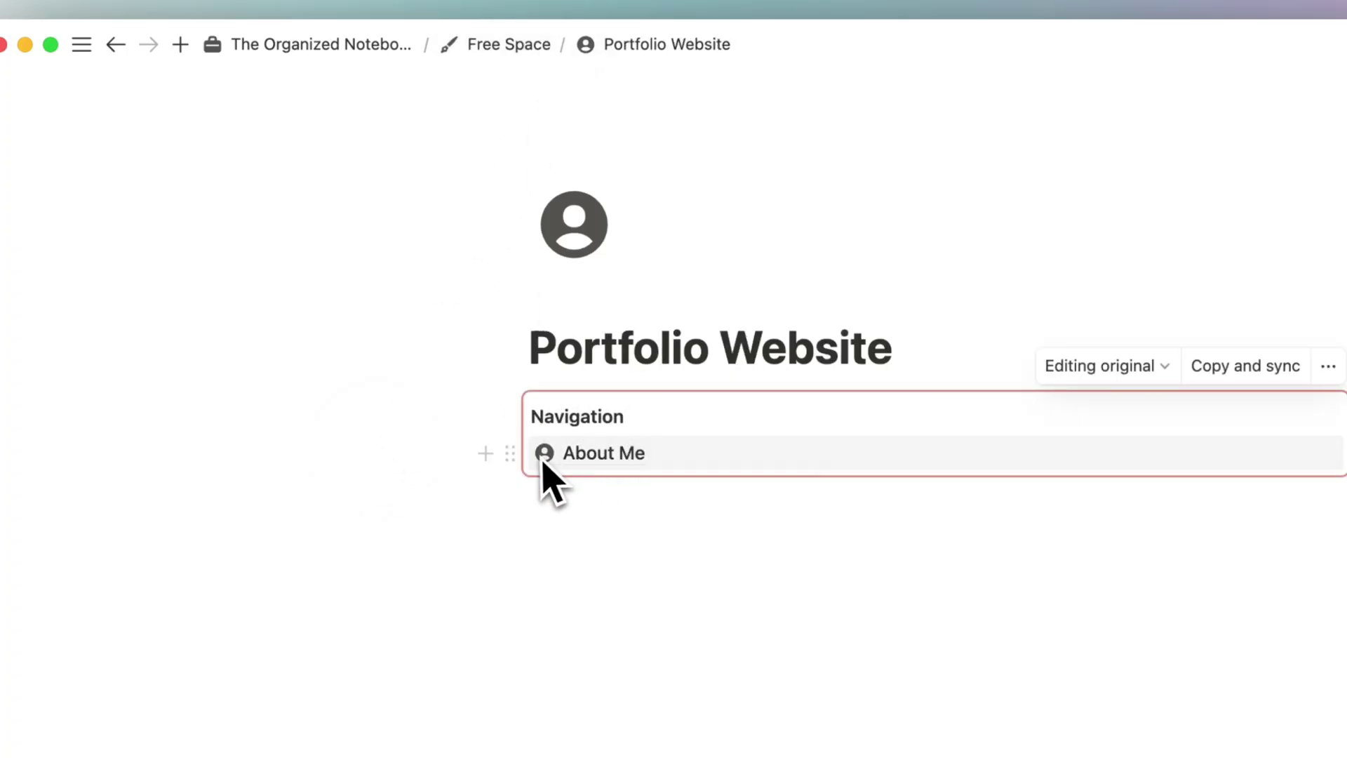
left_click(486, 454)
key("Escape")
type("/")
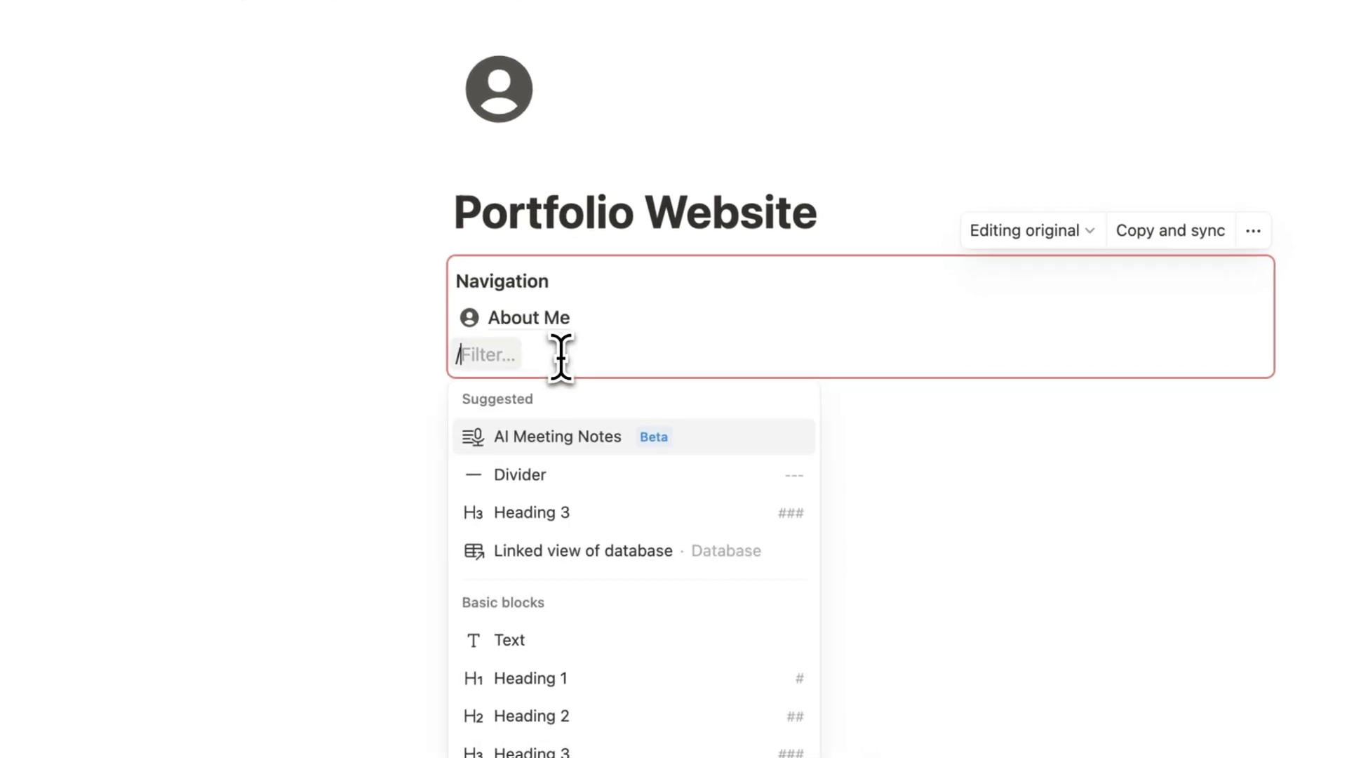
type("page")
key("Return")
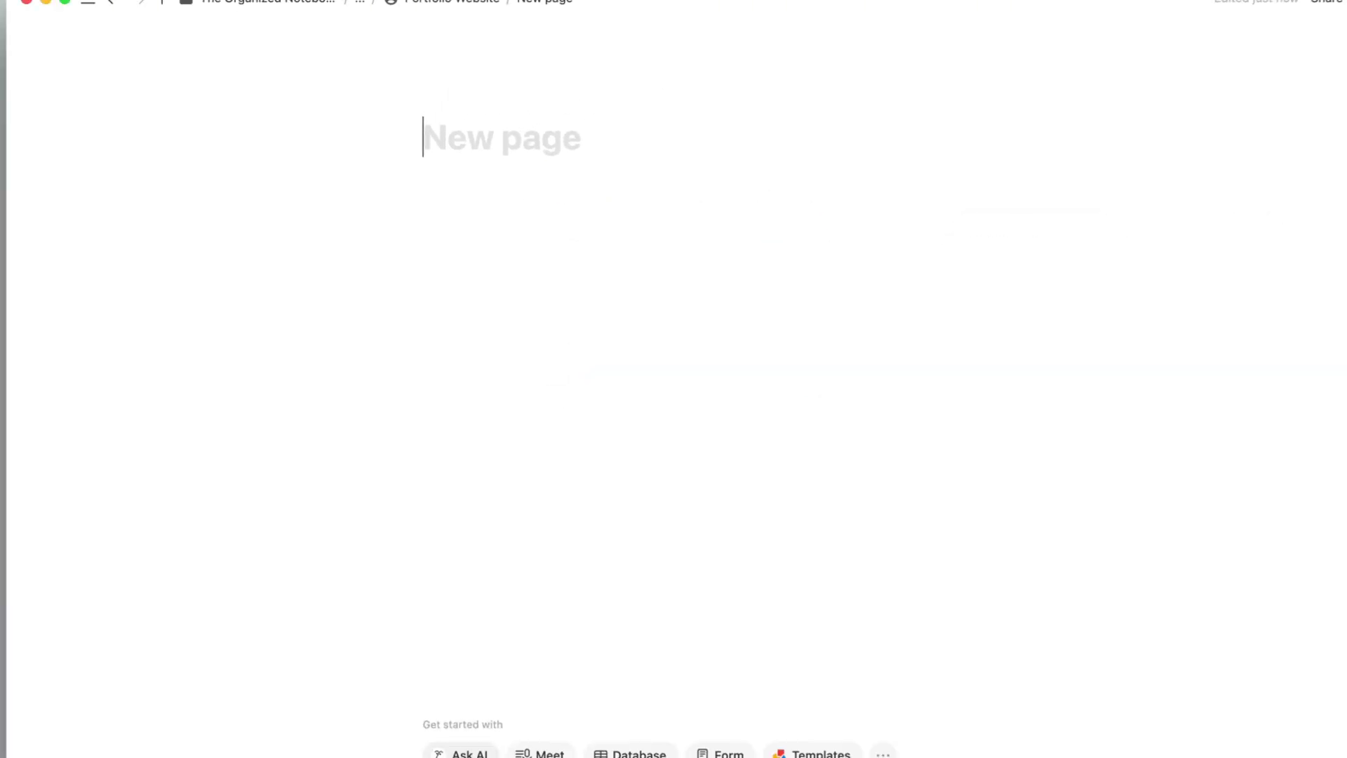
type("Services")
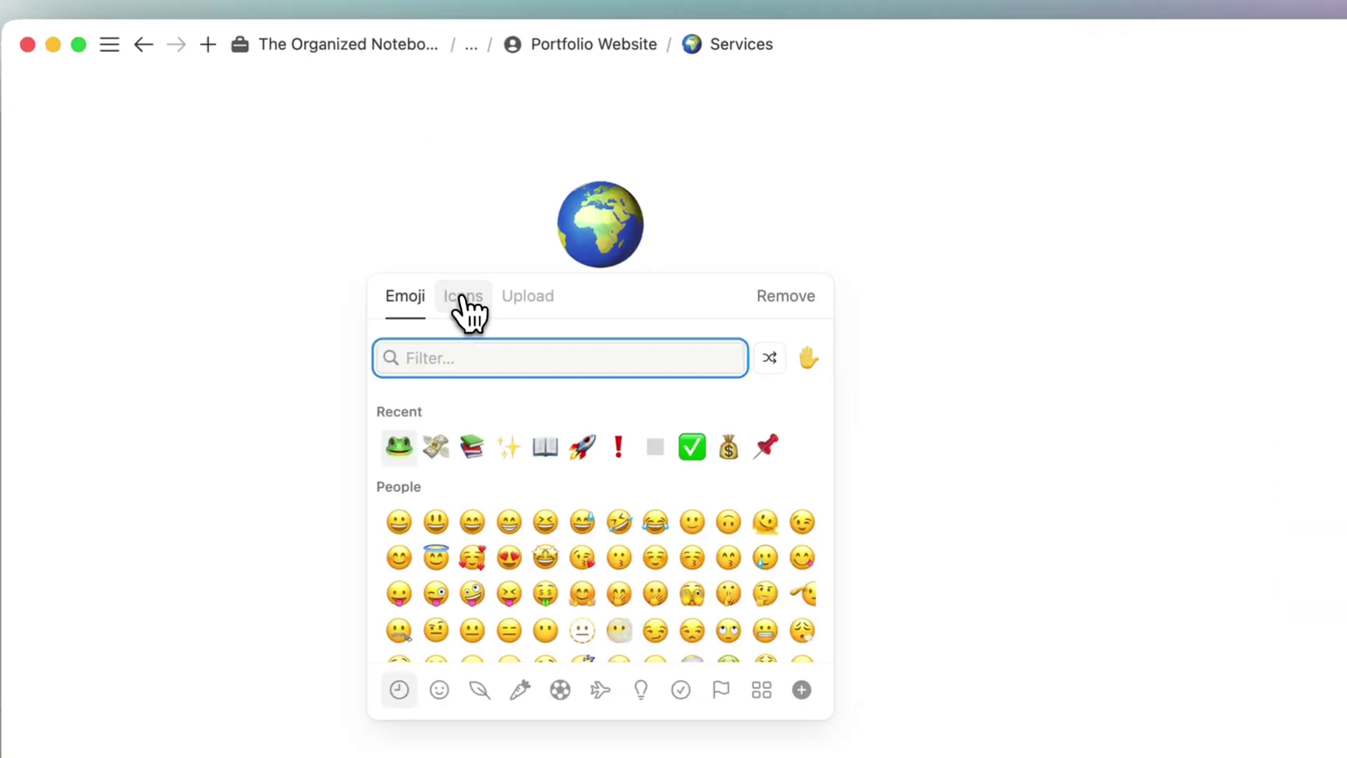
left_click(464, 298)
type("compu")
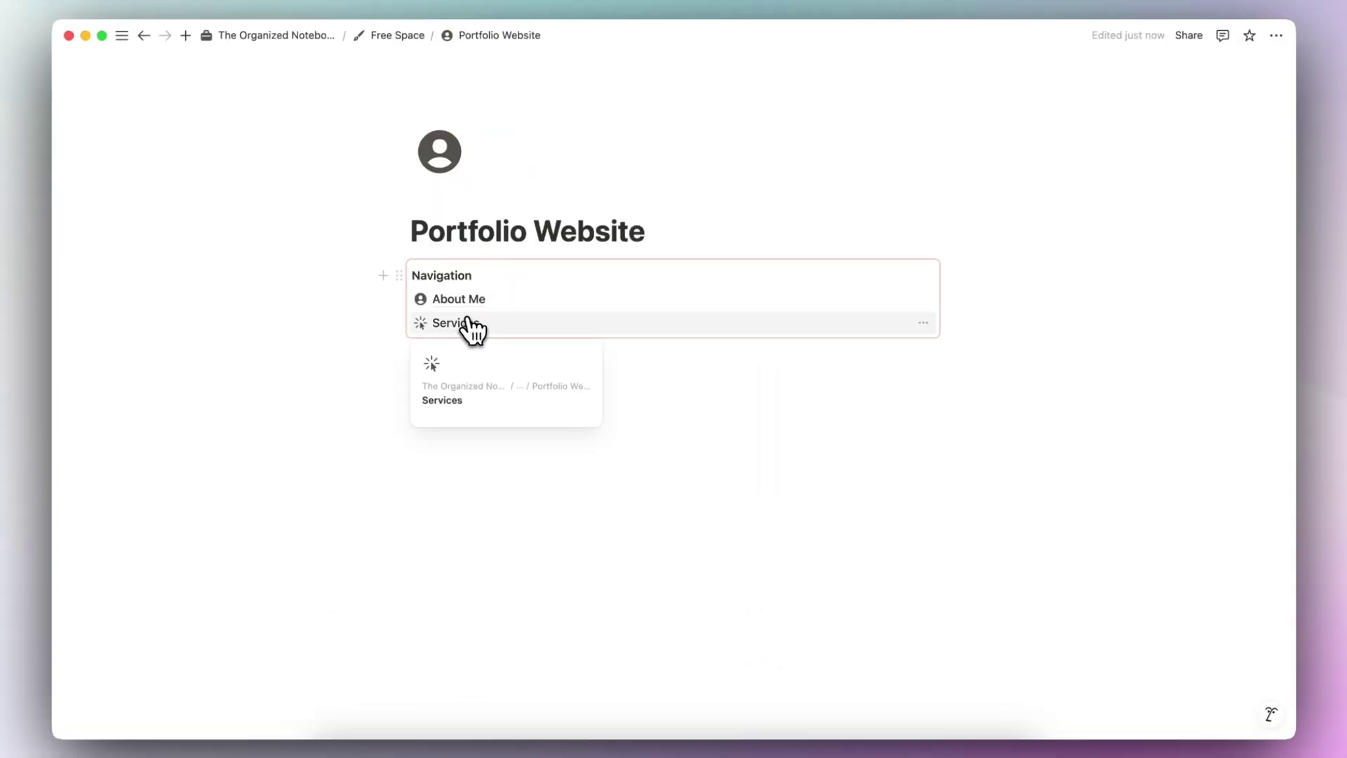
left_click(469, 322)
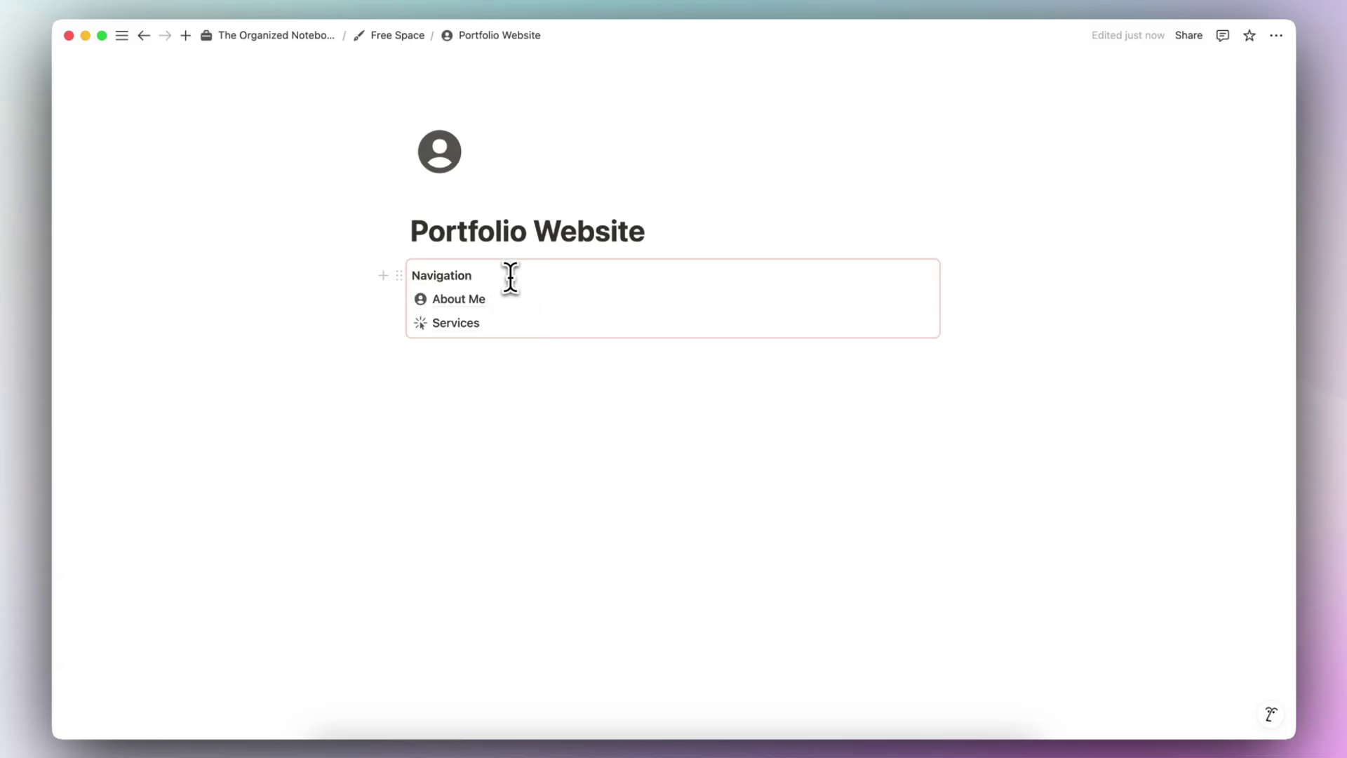
- Follow the About Me and Services links back and forth to confirm the synced Navigation appears on each
left_click(869, 259)
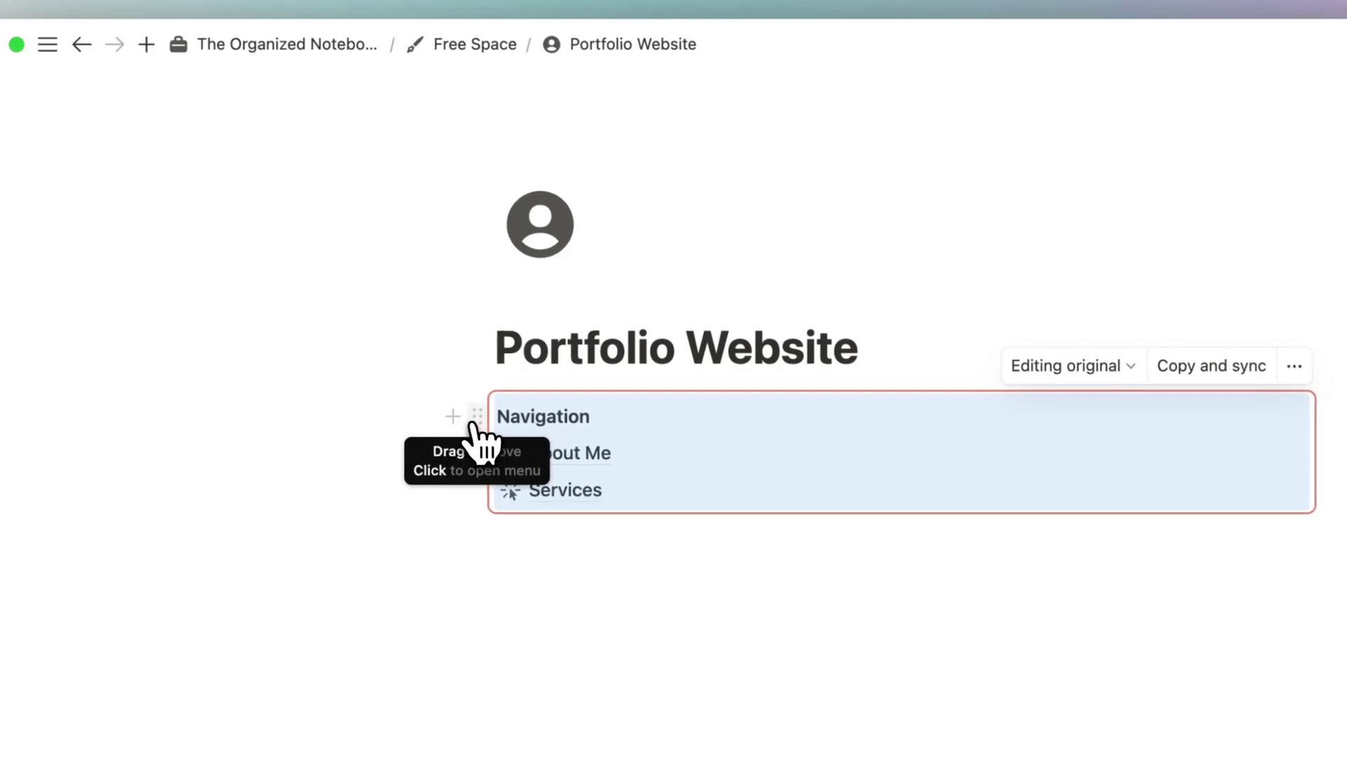
left_click(587, 456)
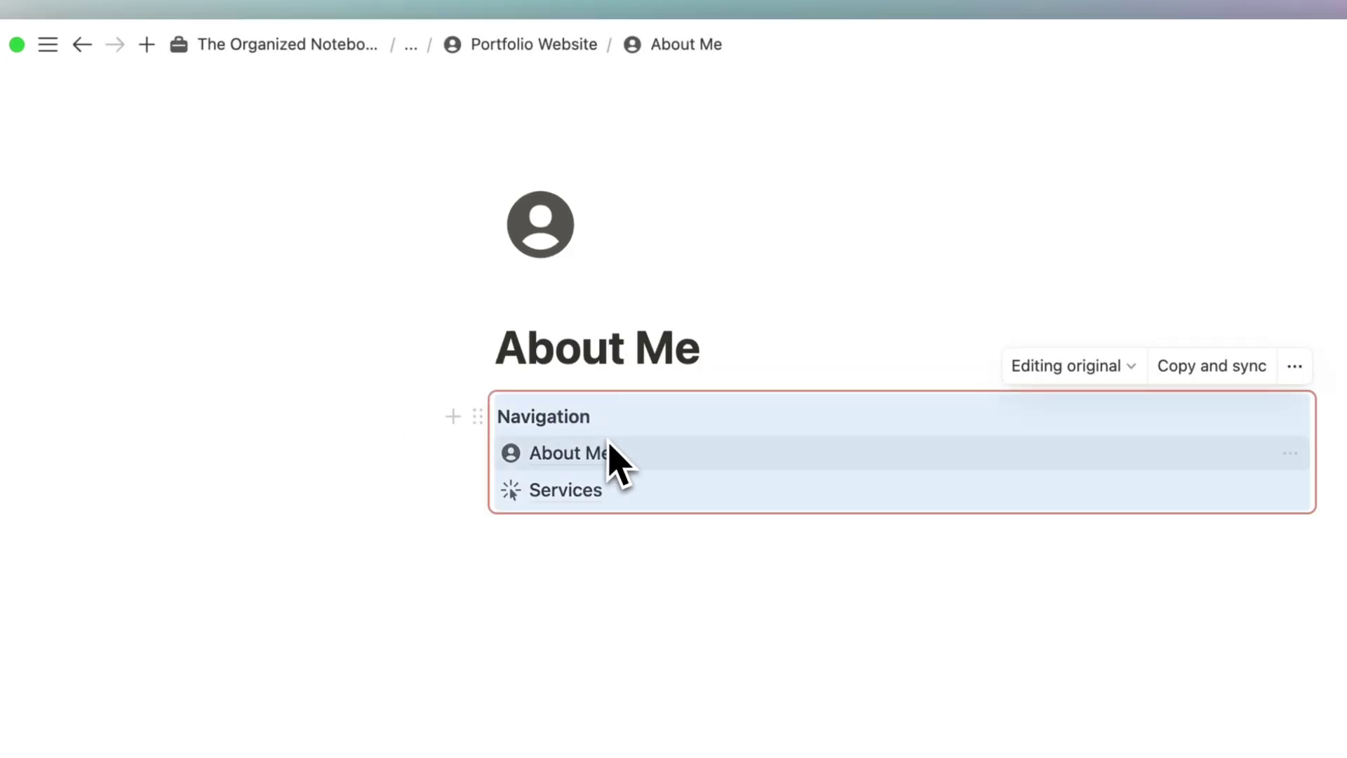
left_click(582, 495)
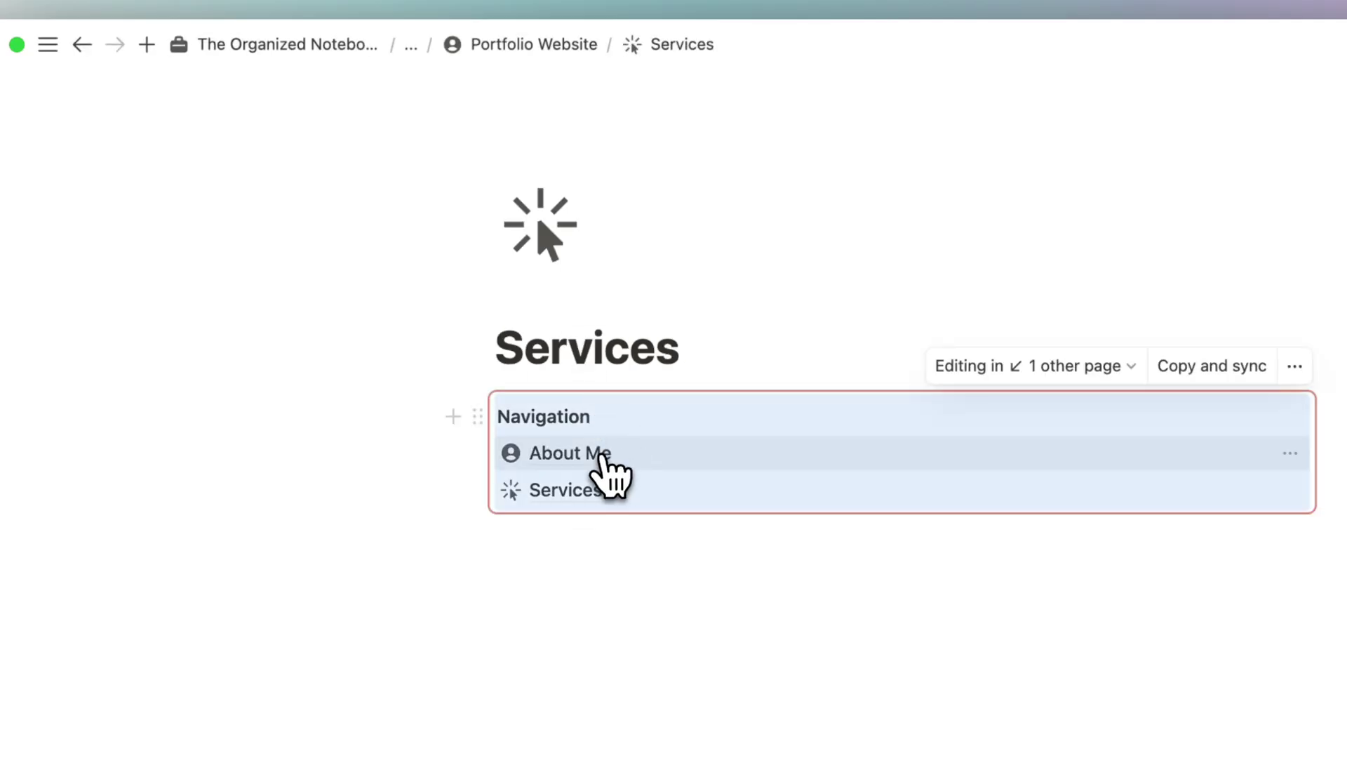
left_click(600, 454)
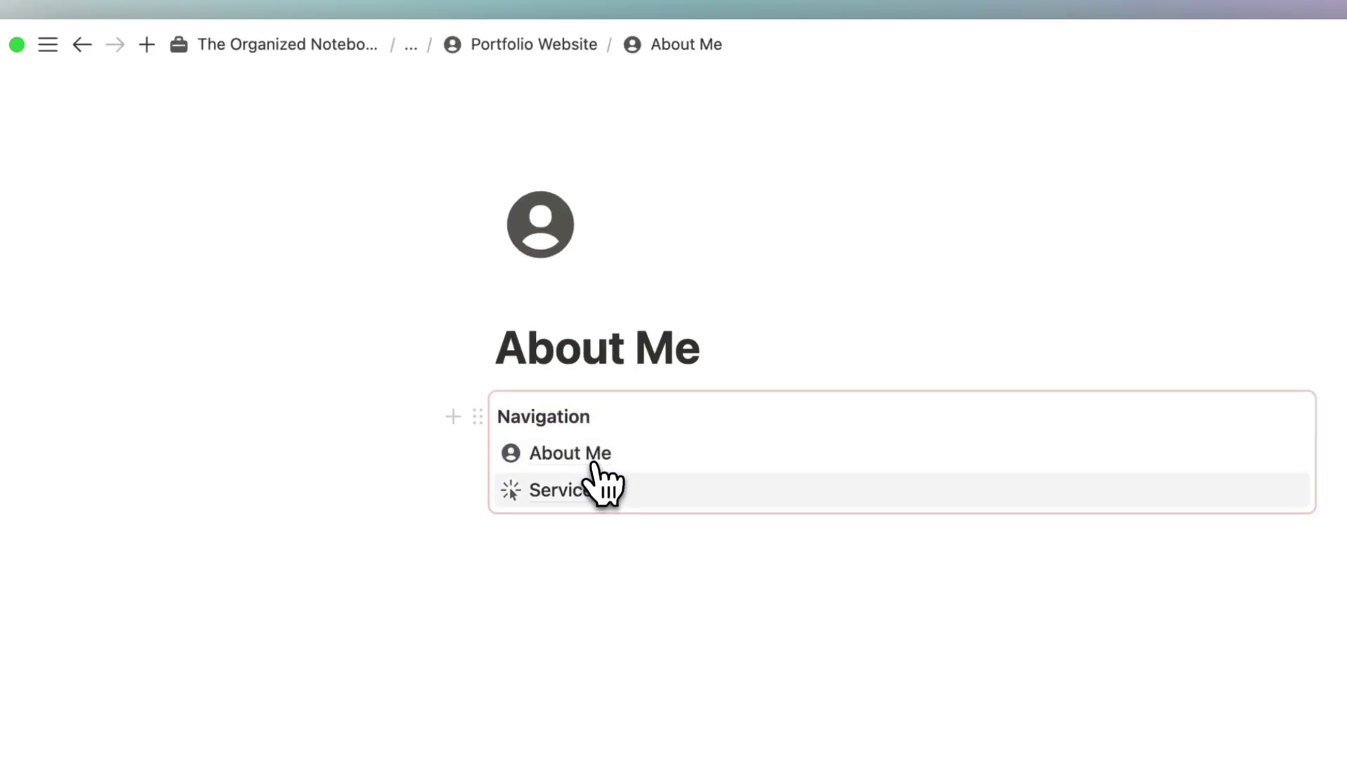
left_click(583, 493)
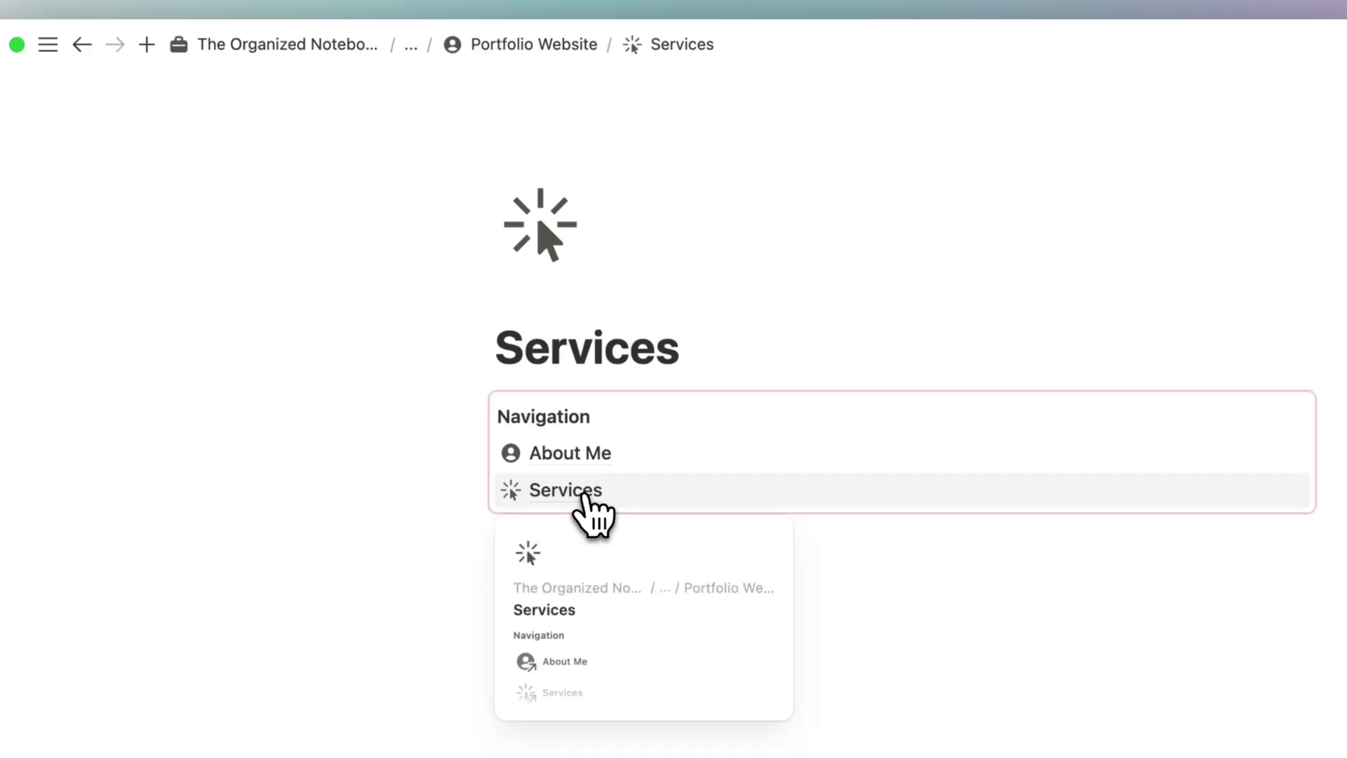
- Add a Return Home button with a house icon below the Navigation heading
left_click(615, 419)
key("Return")
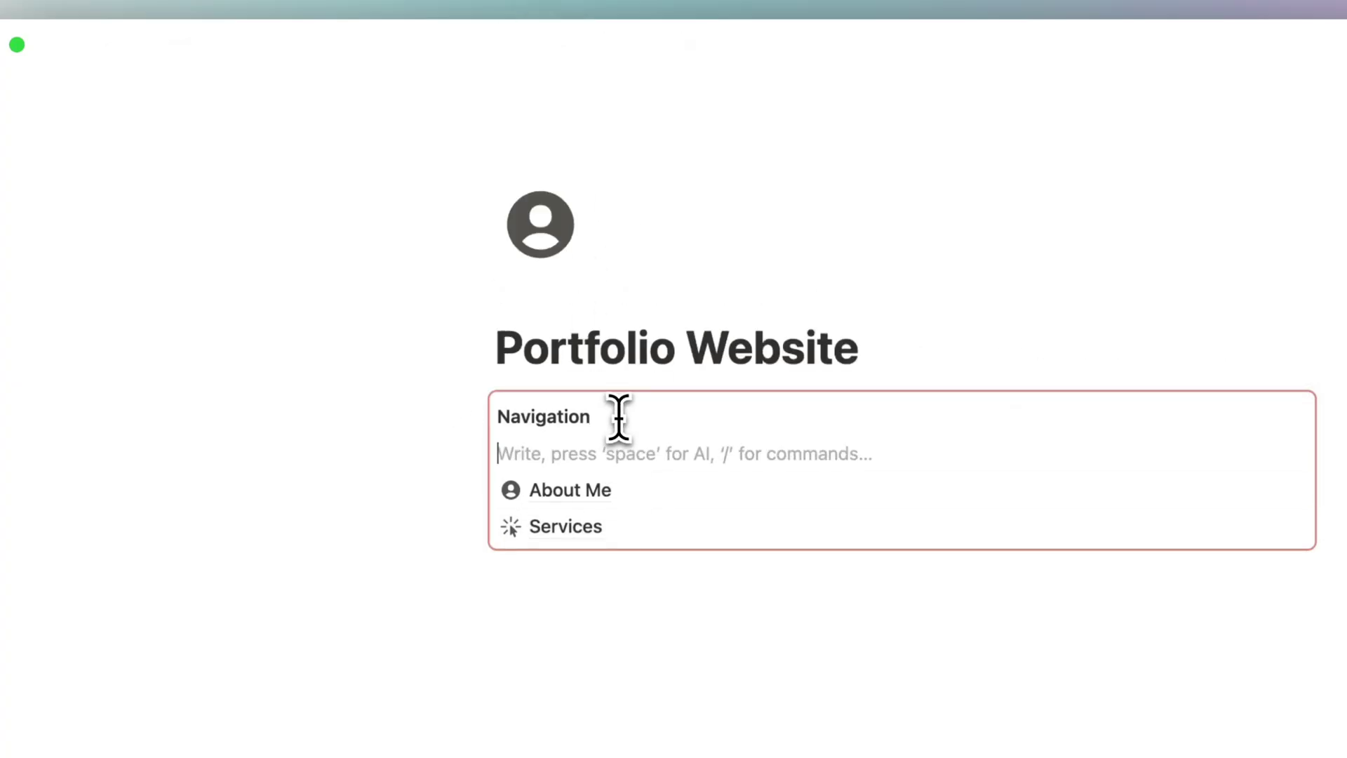
type("/but")
left_click(638, 532)
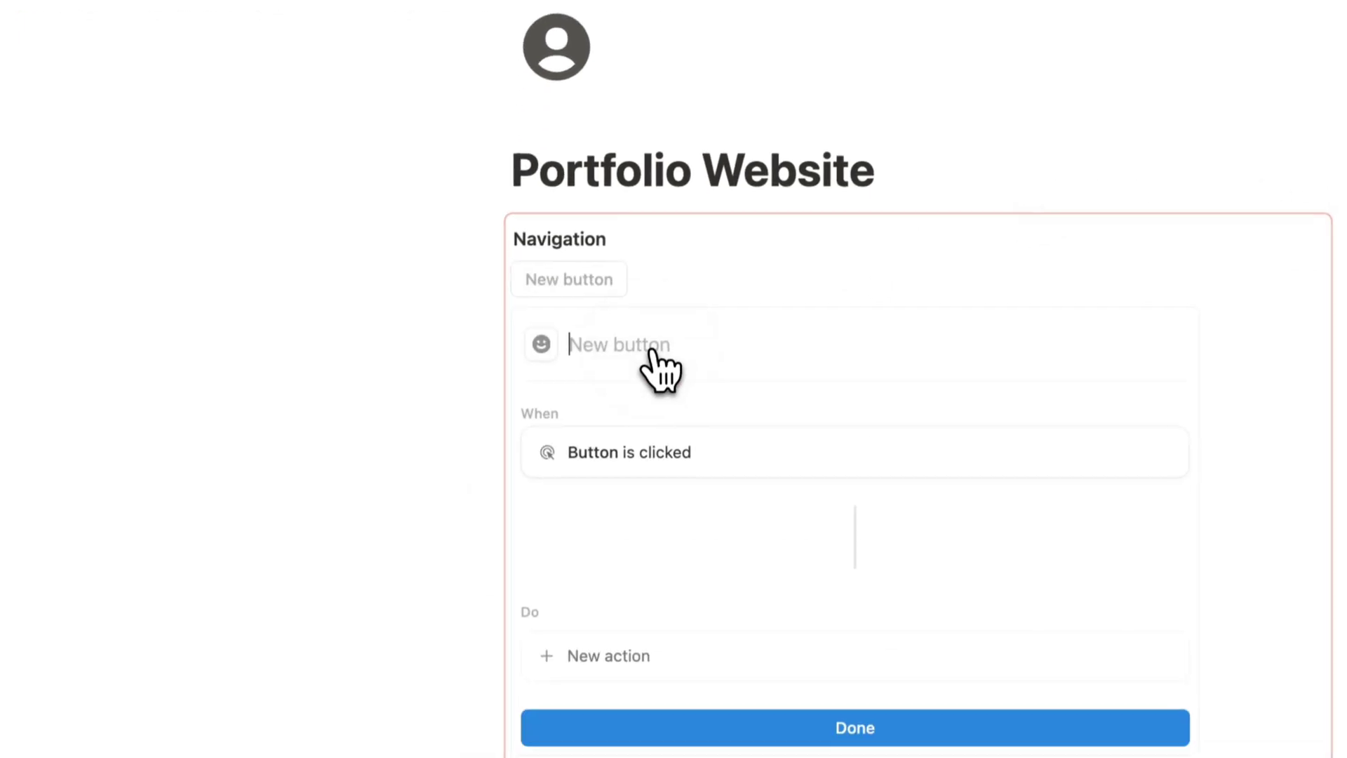
type("Return Home")
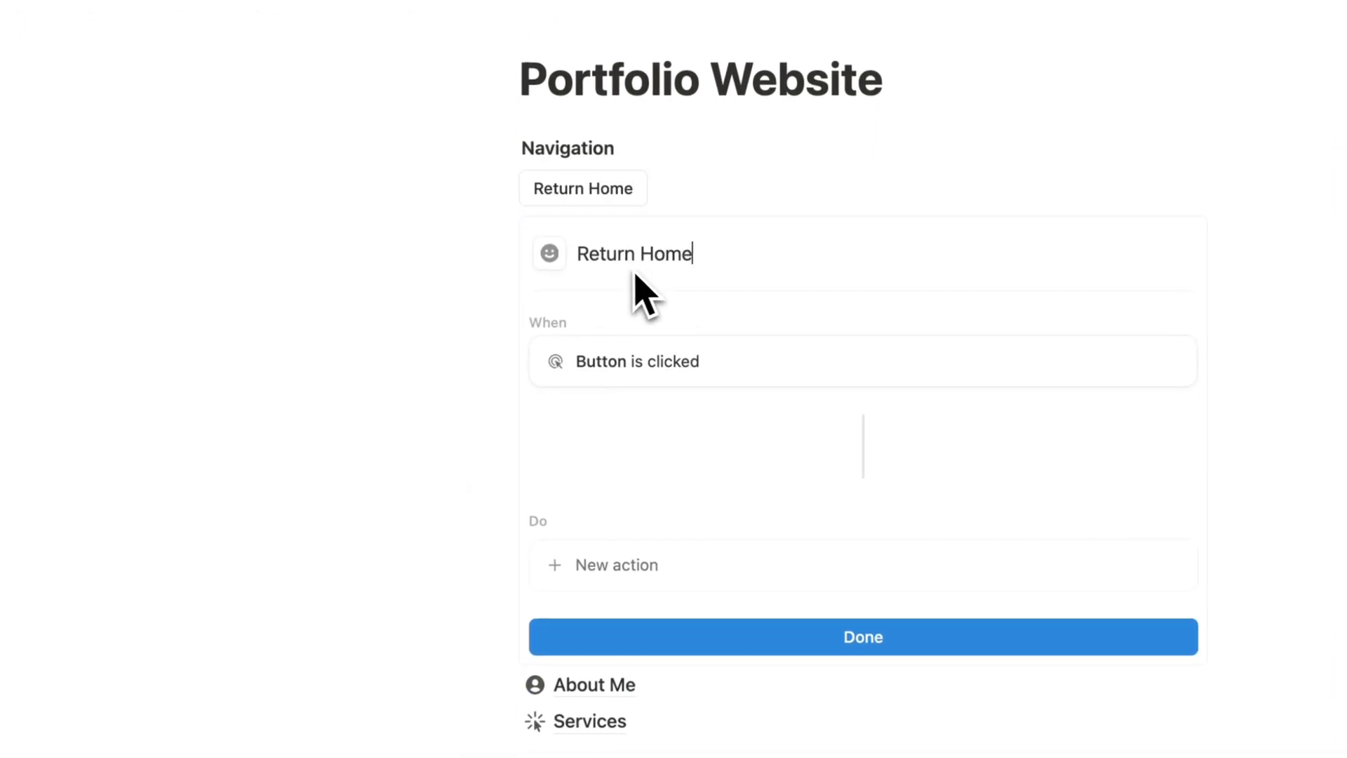
left_click(551, 256)
type("house")
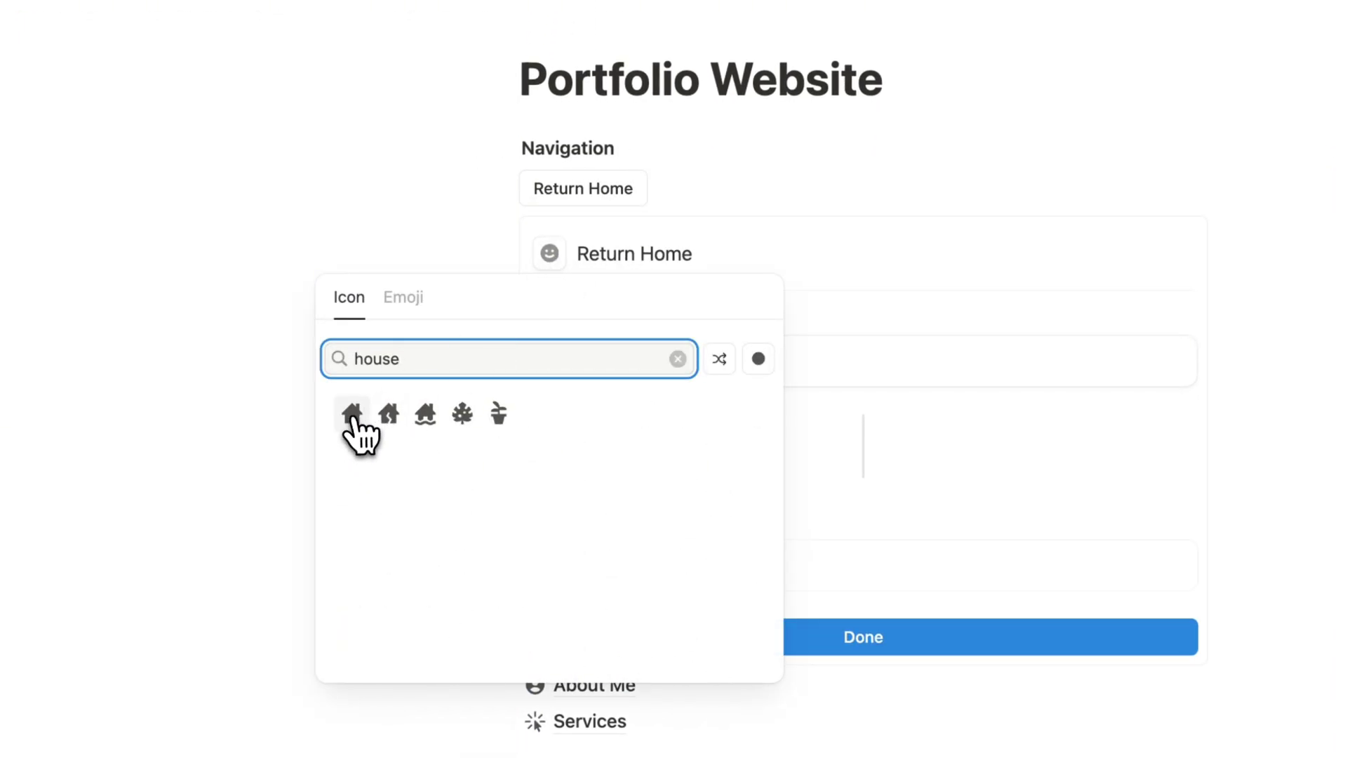
left_click(351, 414)
- Give the button an Open page action targeting Portfolio Website, opening as a full page
left_click(656, 572)
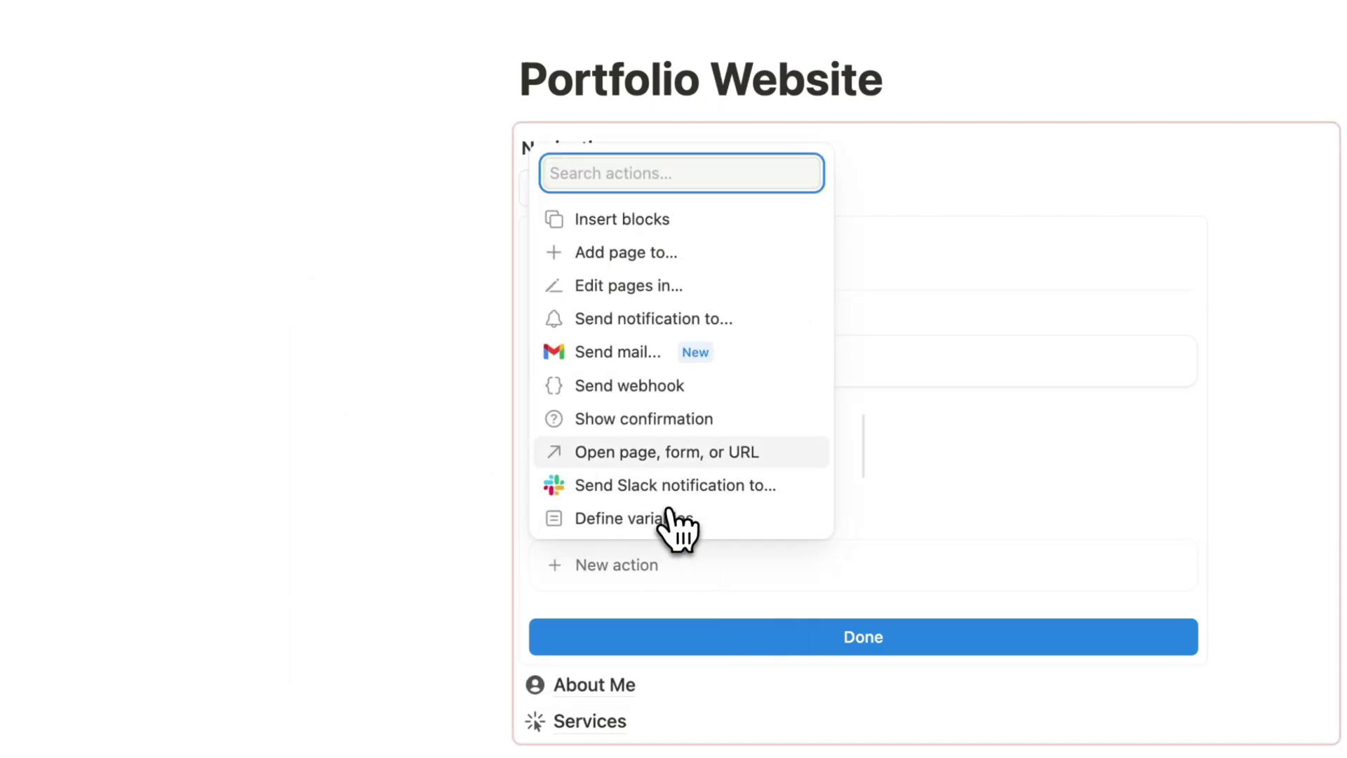
left_click(709, 453)
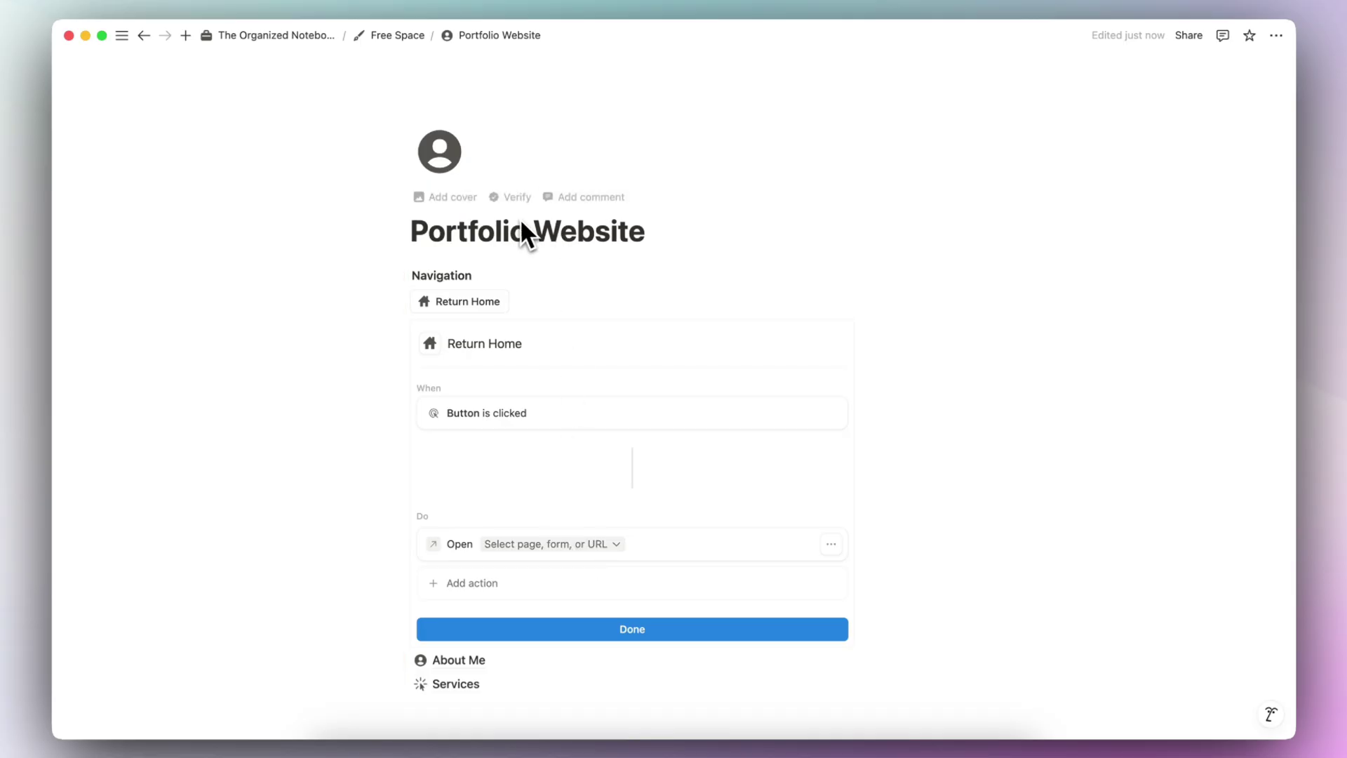
left_click(1189, 36)
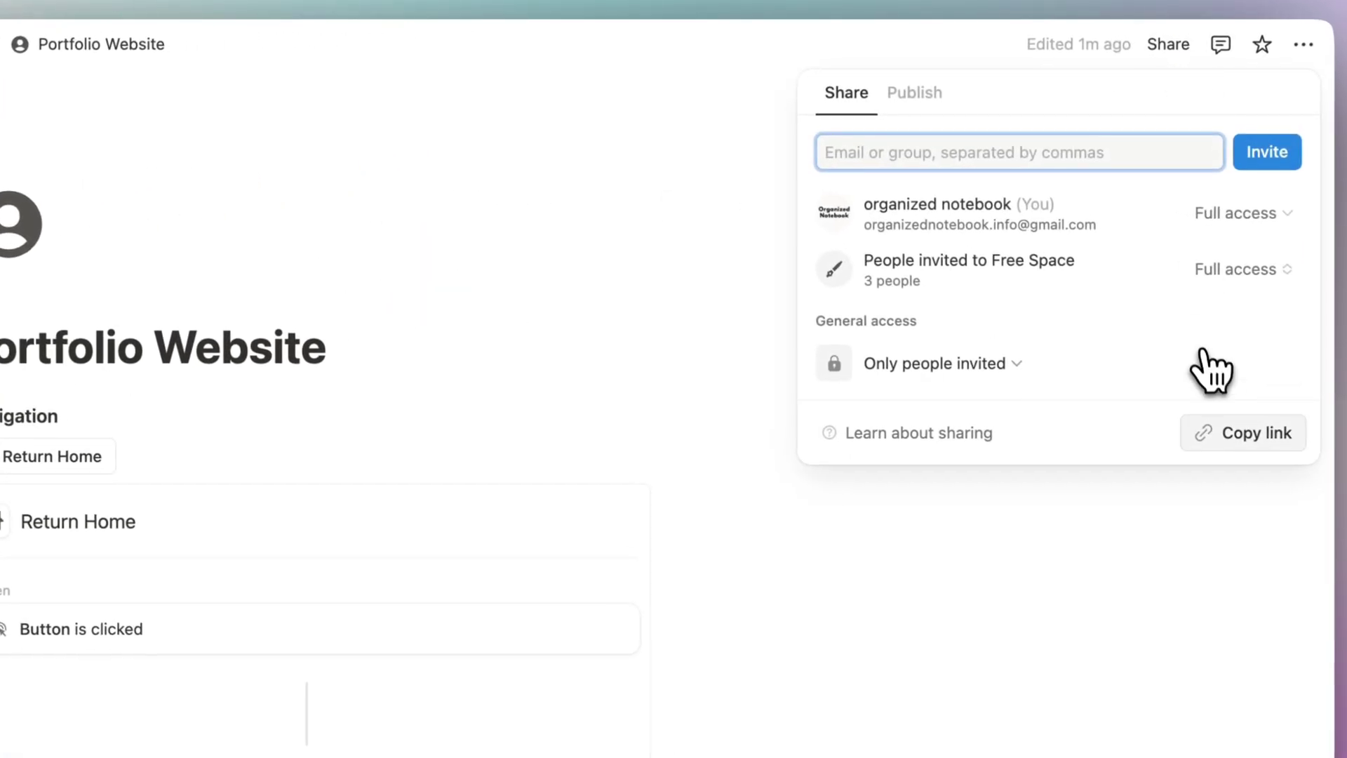
left_click(1239, 285)
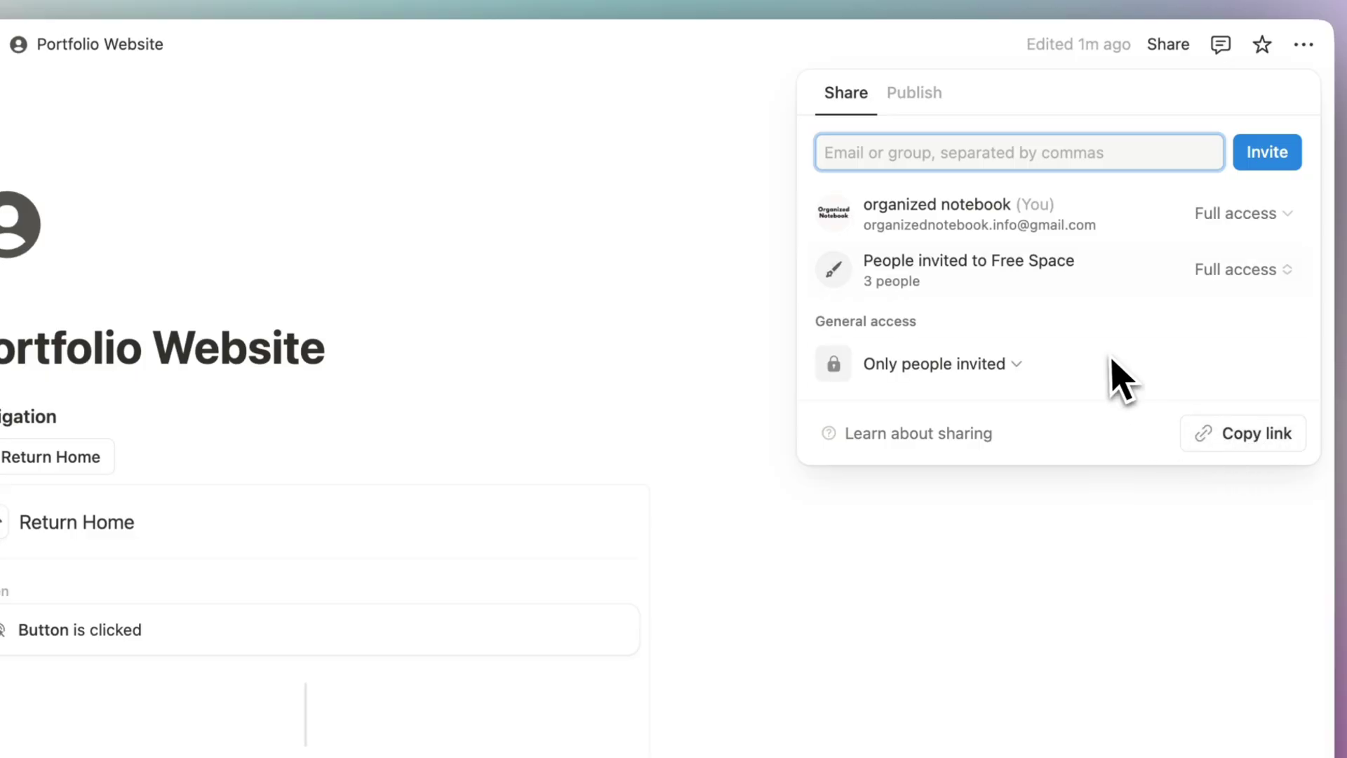
left_click(444, 562)
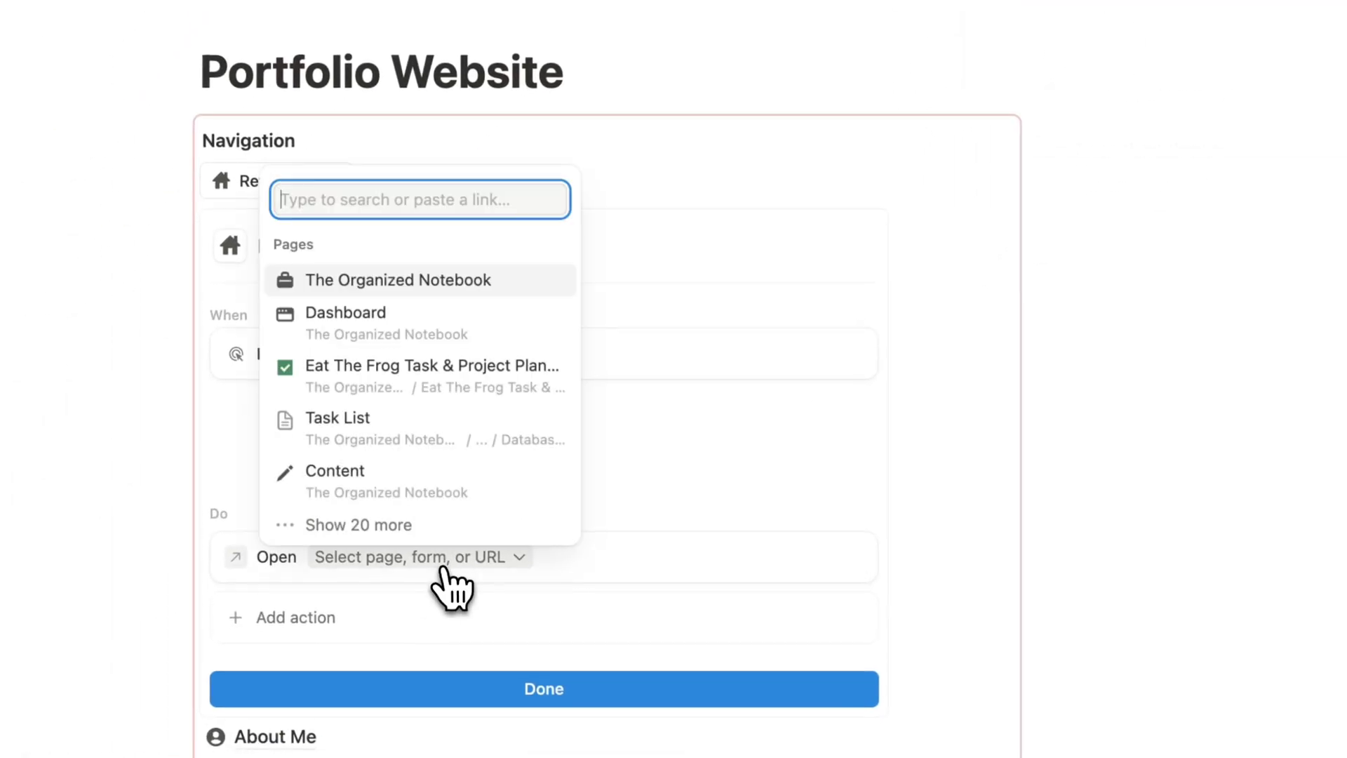
key("ctrl+v")
key("Return")
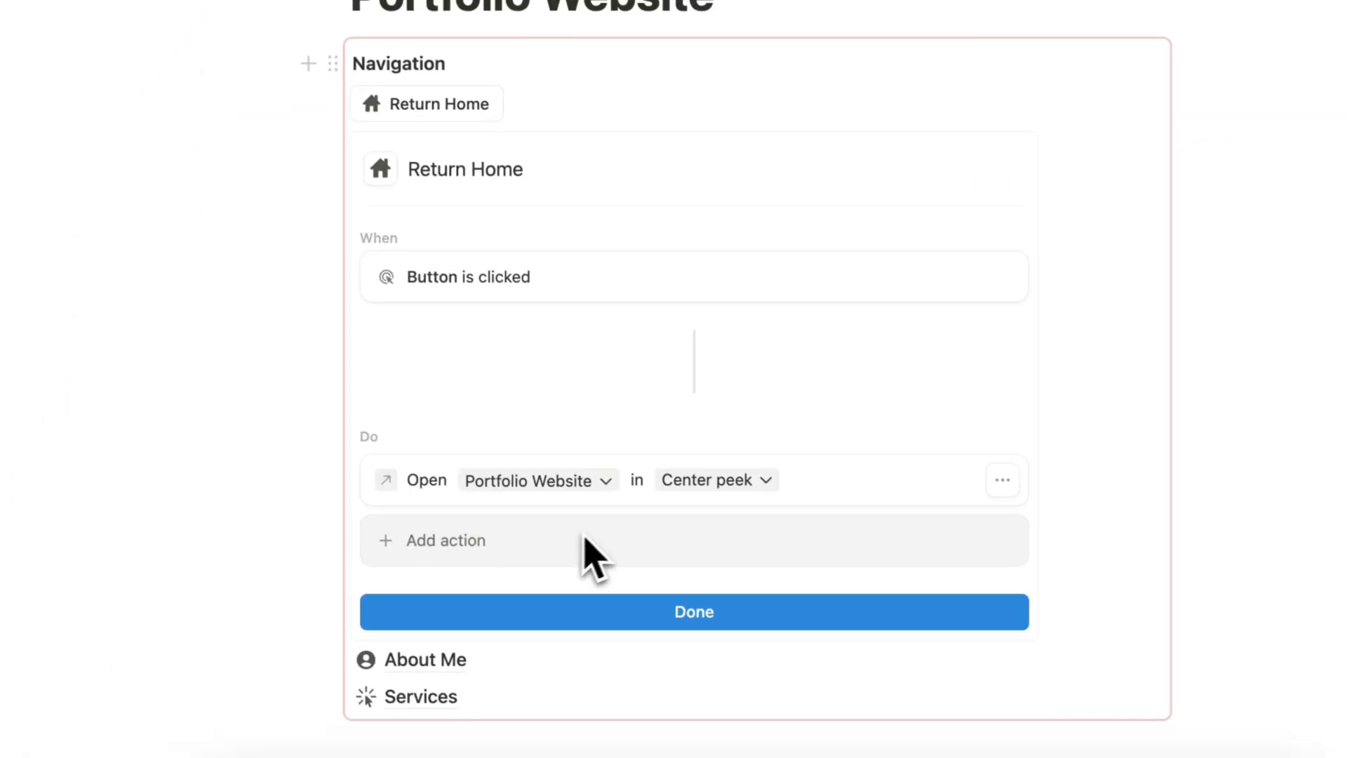
left_click(722, 481)
left_click(660, 692)
mouse_move(654, 701)
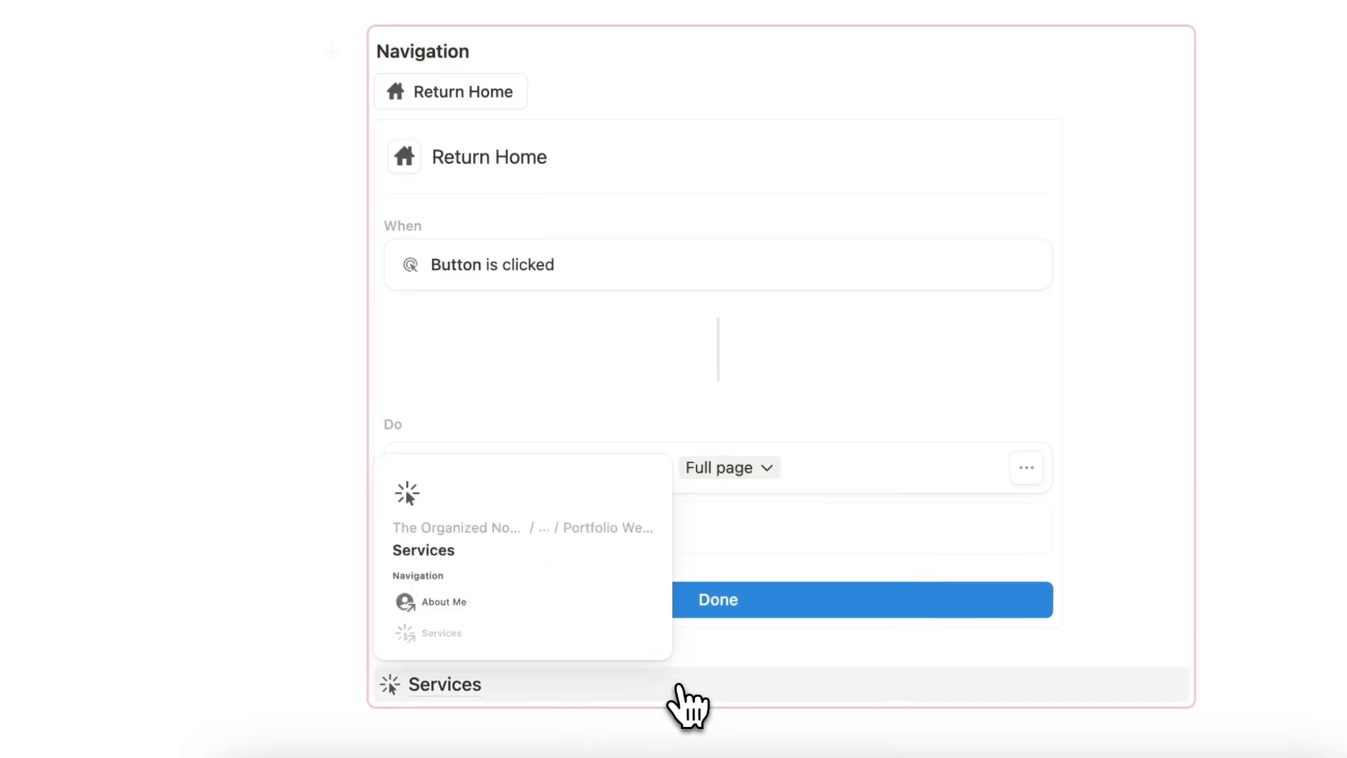
left_click(649, 601)
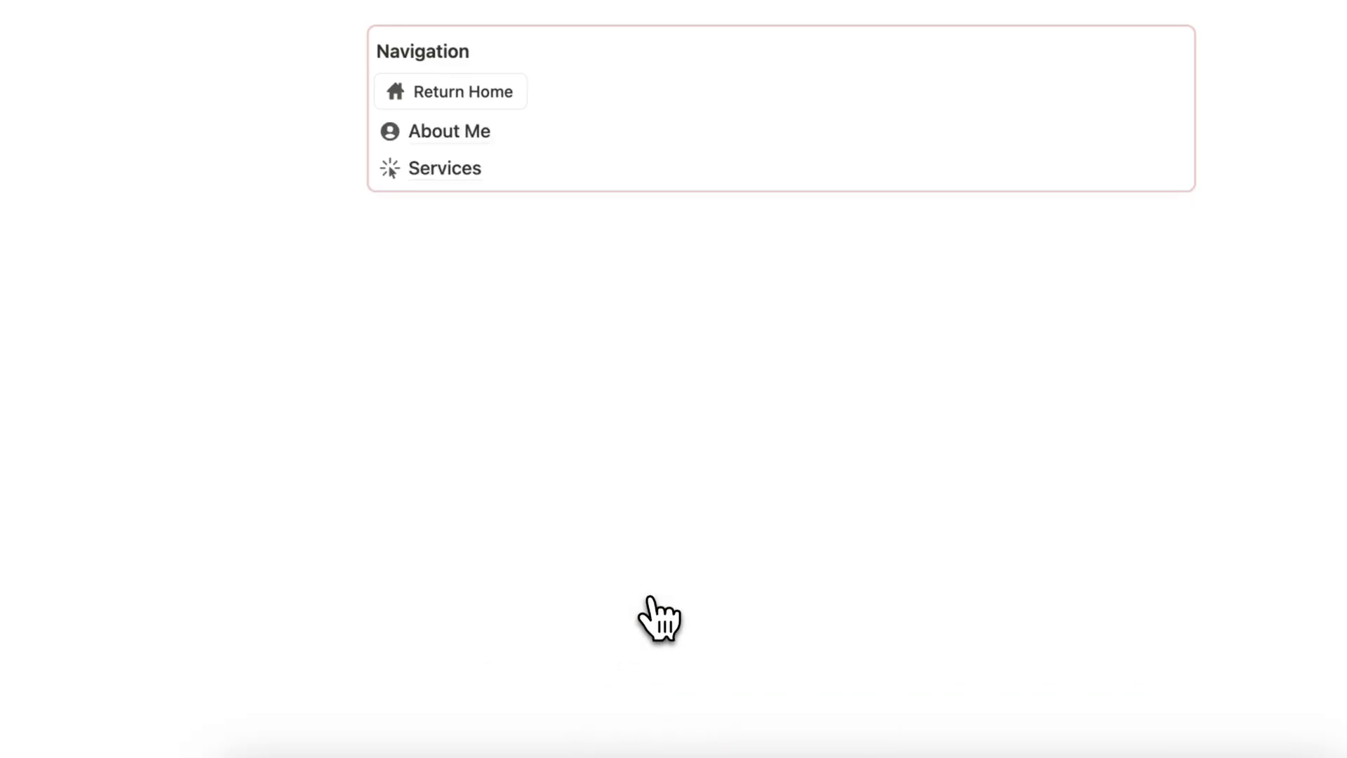
left_click(464, 133)
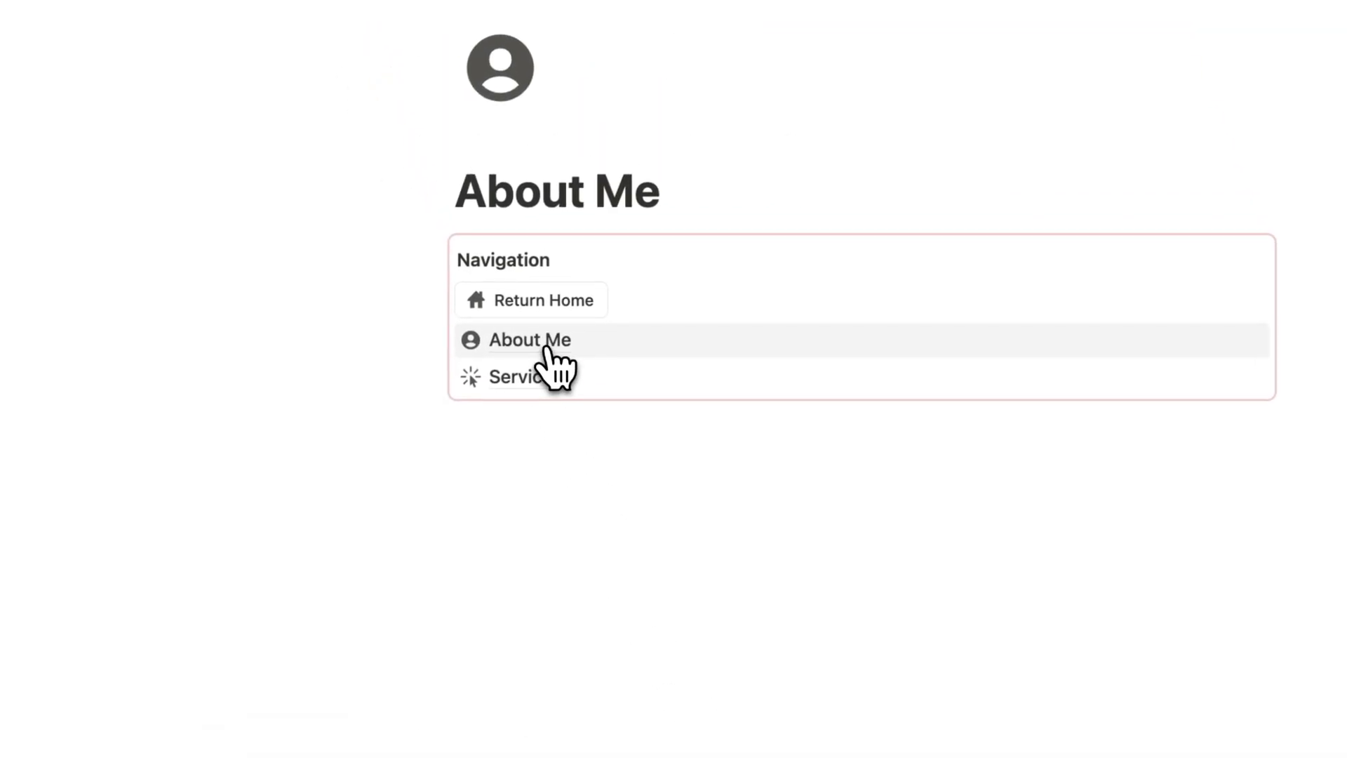
left_click(551, 317)
left_click(537, 378)
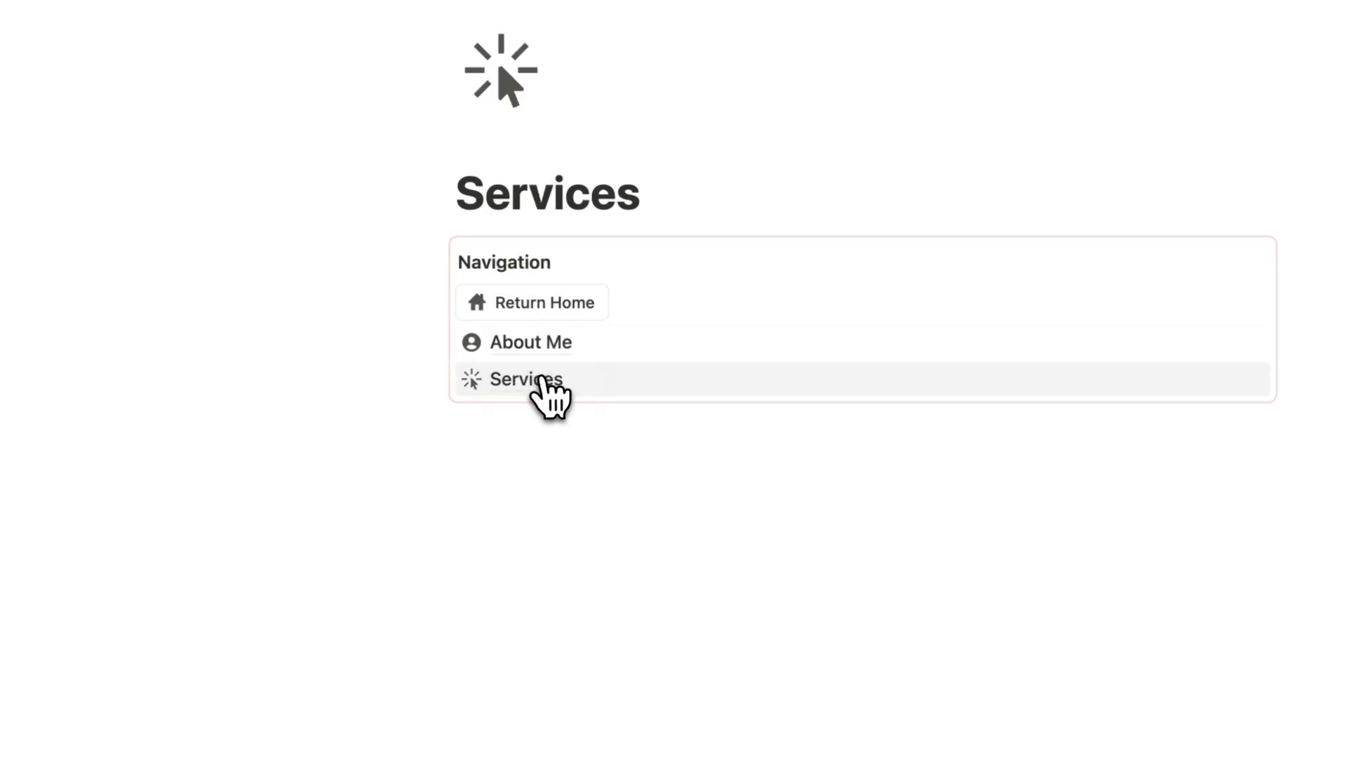
left_click(551, 309)
left_click(554, 344)
left_click(539, 376)
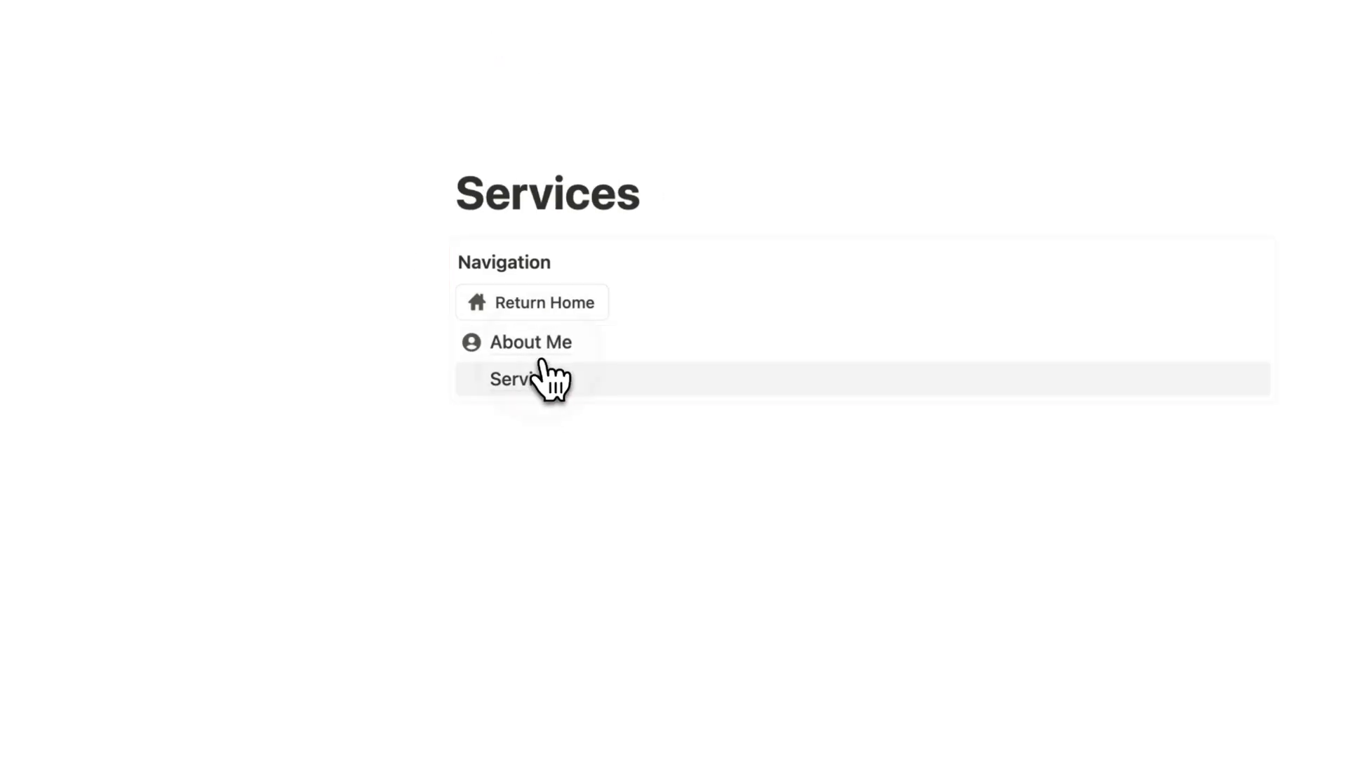
left_click(542, 345)
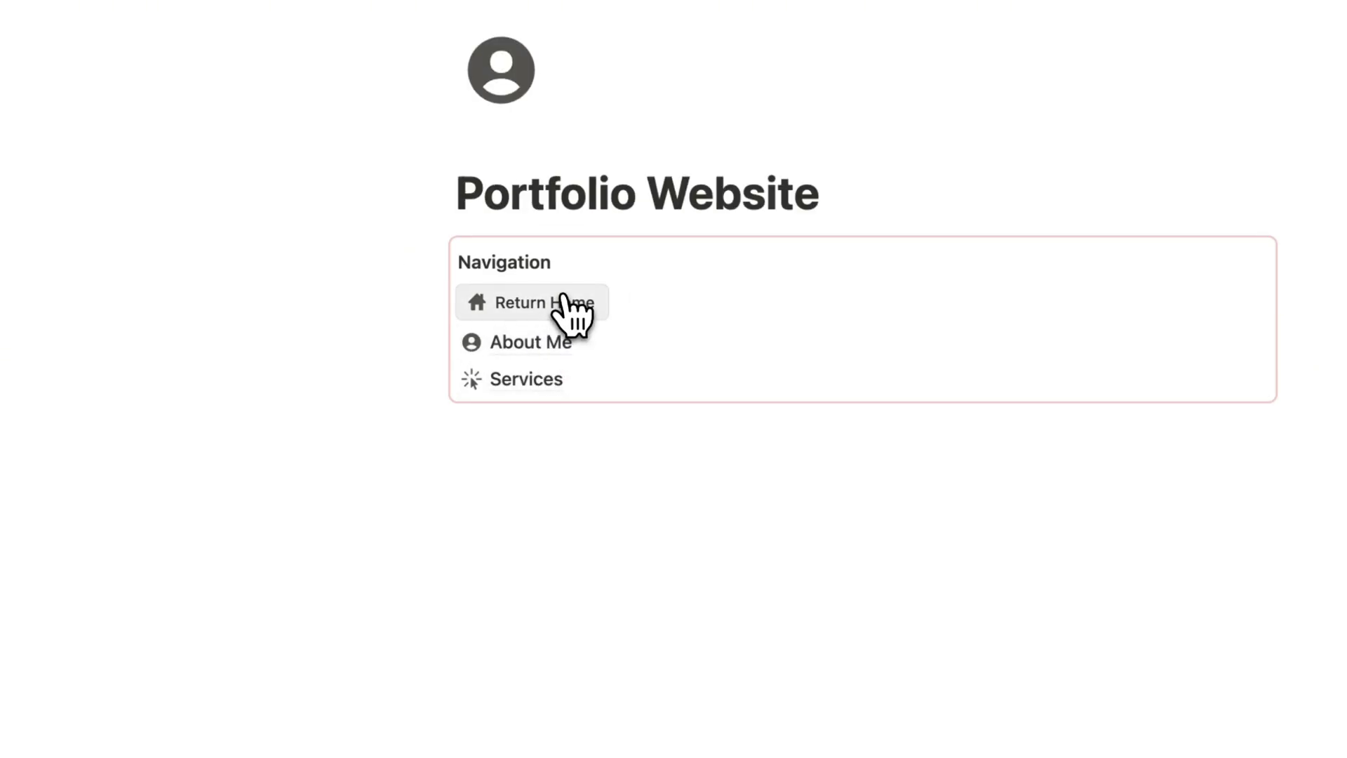